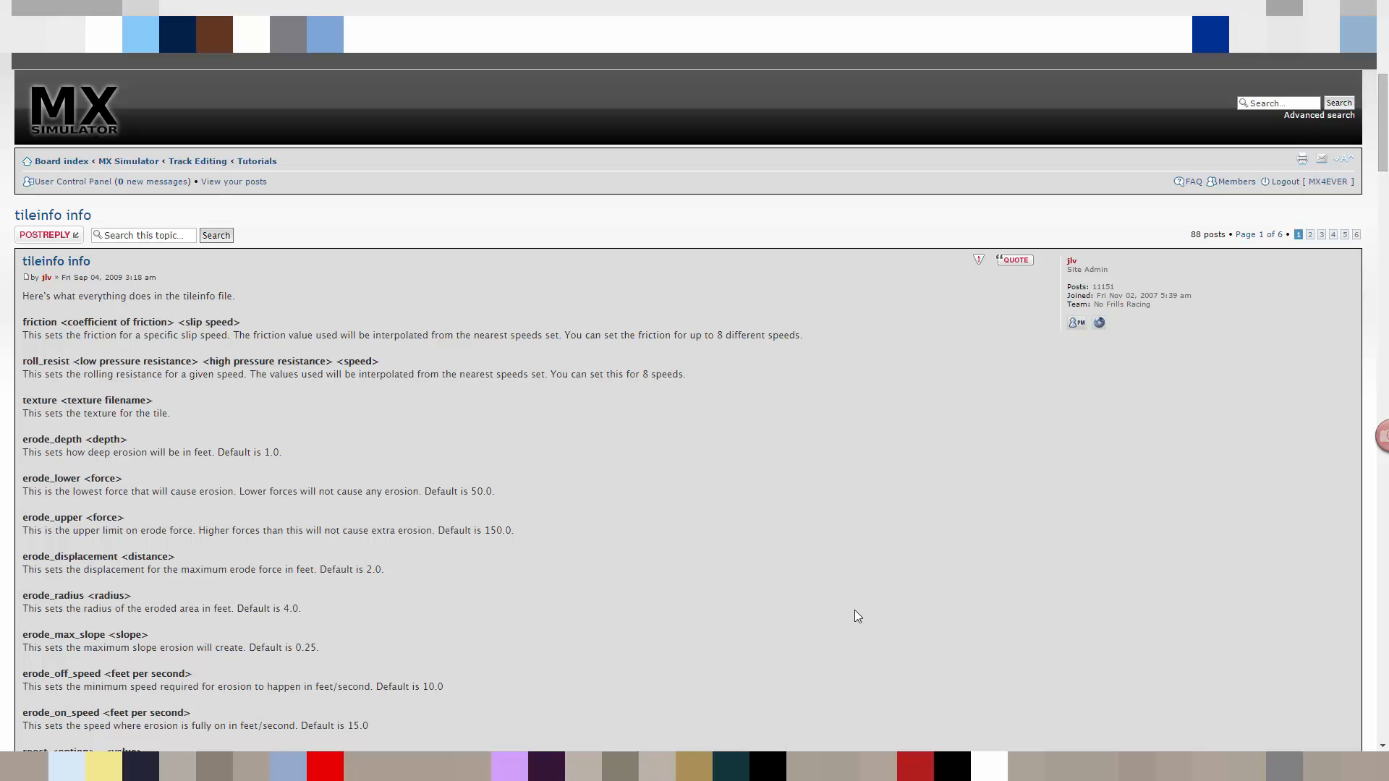
Switch to the MX Simulator track editor, close the settings menu, and set the Tilemap Edit tile to 2.00
{"action": "key", "text": "alt+Tab"}
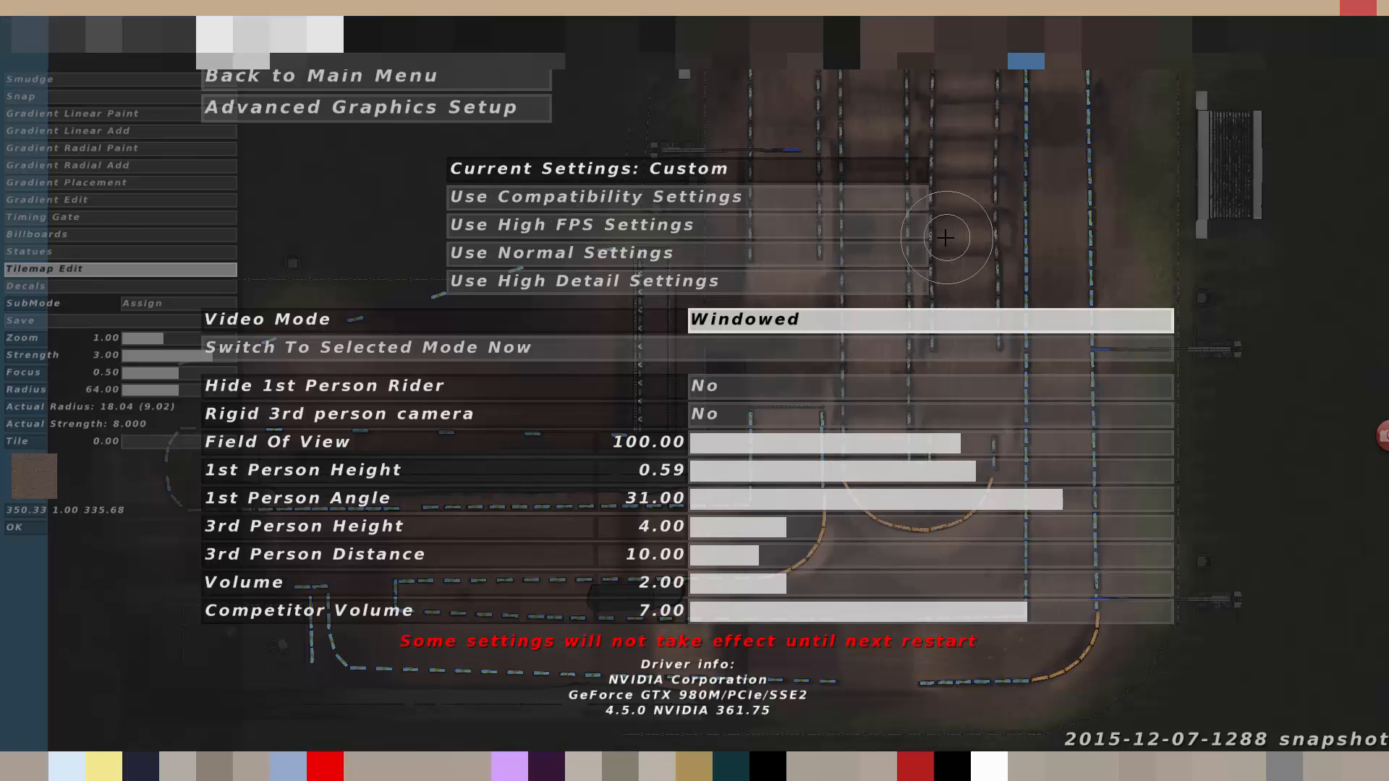
{"action": "key", "text": "Escape"}
{"action": "scroll", "coordinate": [758, 304], "scroll_direction": "up", "scroll_amount": 3}
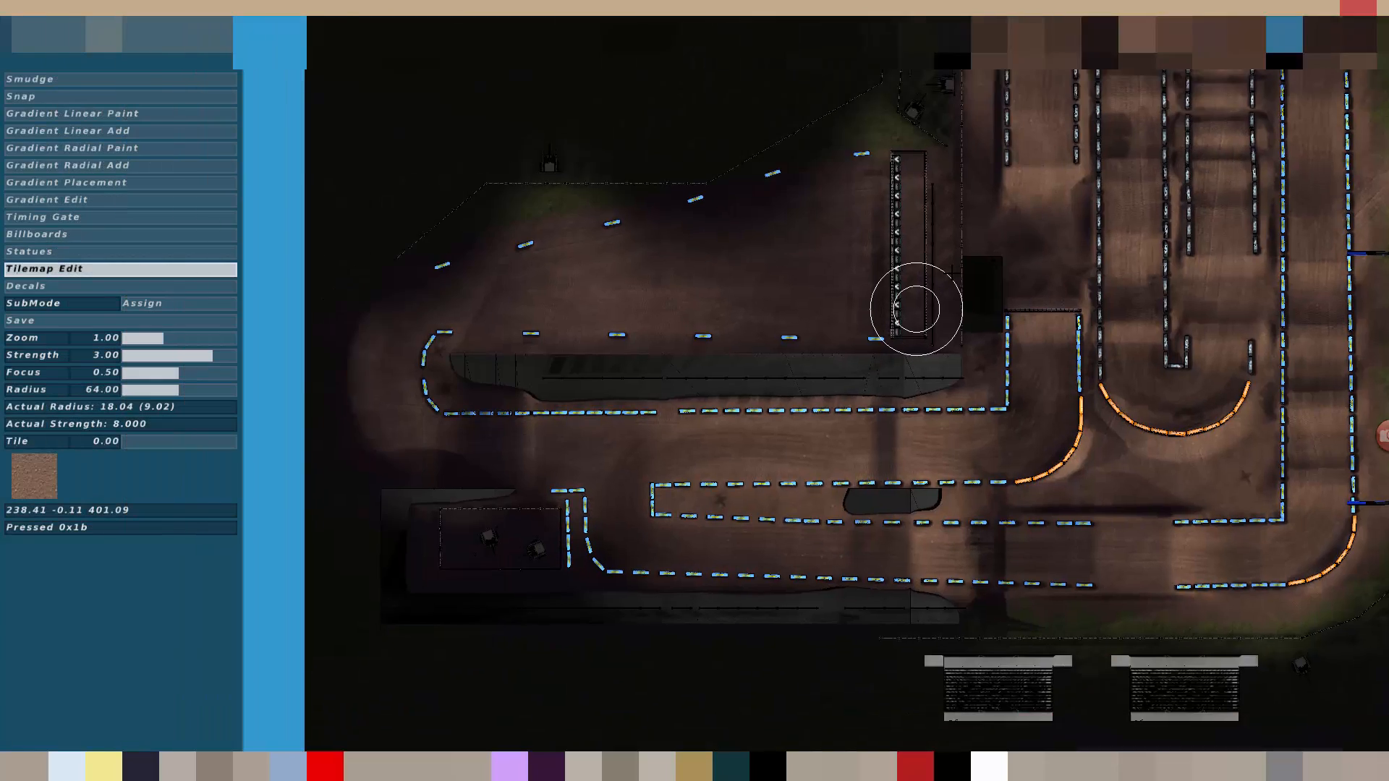
{"action": "mouse_move", "coordinate": [758, 304]}
{"action": "right_mouse_down"}
{"action": "mouse_move", "coordinate": [627, 382]}
{"action": "mouse_move", "coordinate": [531, 384]}
{"action": "mouse_move", "coordinate": [538, 359]}
{"action": "mouse_move", "coordinate": [621, 311]}
{"action": "mouse_move", "coordinate": [620, 350]}
{"action": "mouse_move", "coordinate": [595, 379]}
{"action": "right_mouse_up"}
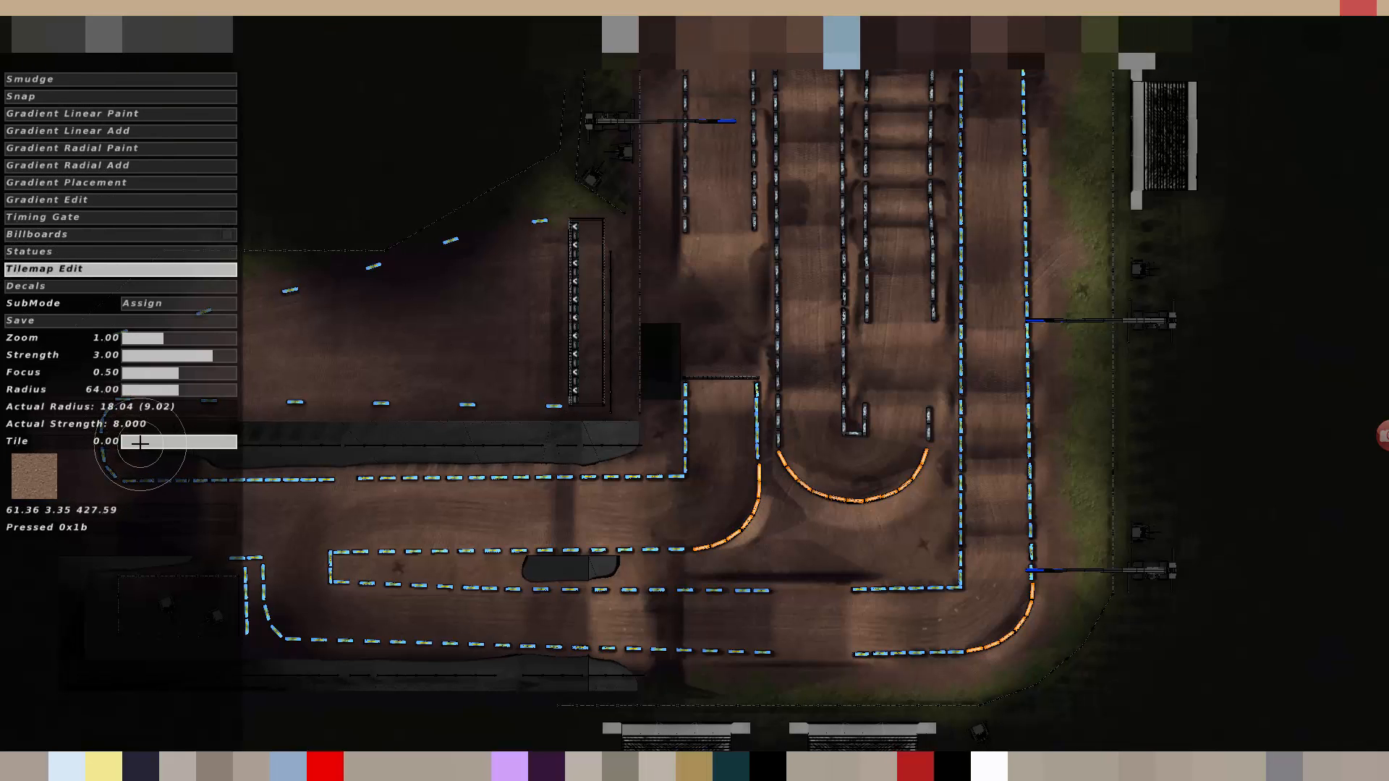
{"action": "left_click", "coordinate": [186, 442]}
{"action": "left_click_drag", "start_coordinate": [188, 441], "coordinate": [229, 443]}
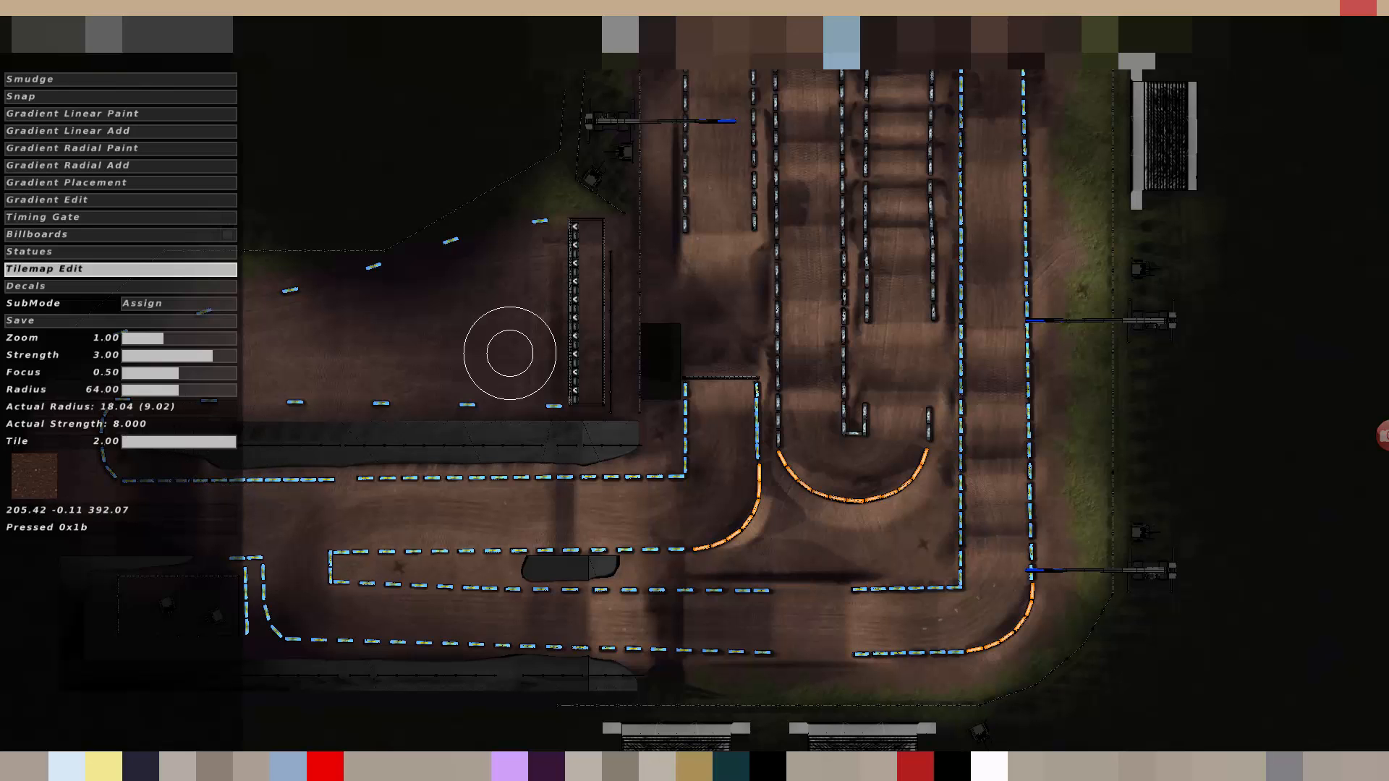
Switch to File Explorer and open the 2012.vurb.classic.oatfield track folder inside the MX Simulator directory
{"action": "left_click", "coordinate": [1323, 5]}
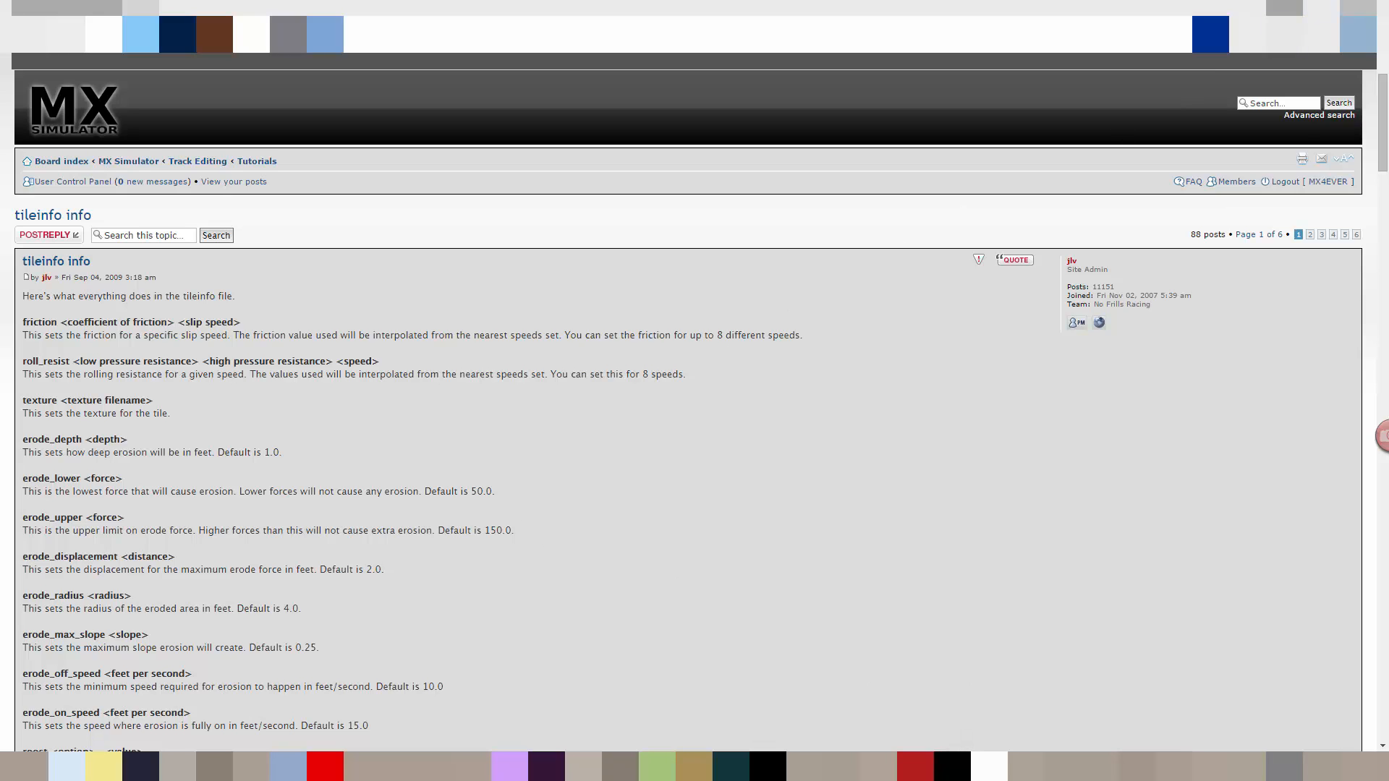
{"action": "mouse_move", "coordinate": [641, 766]}
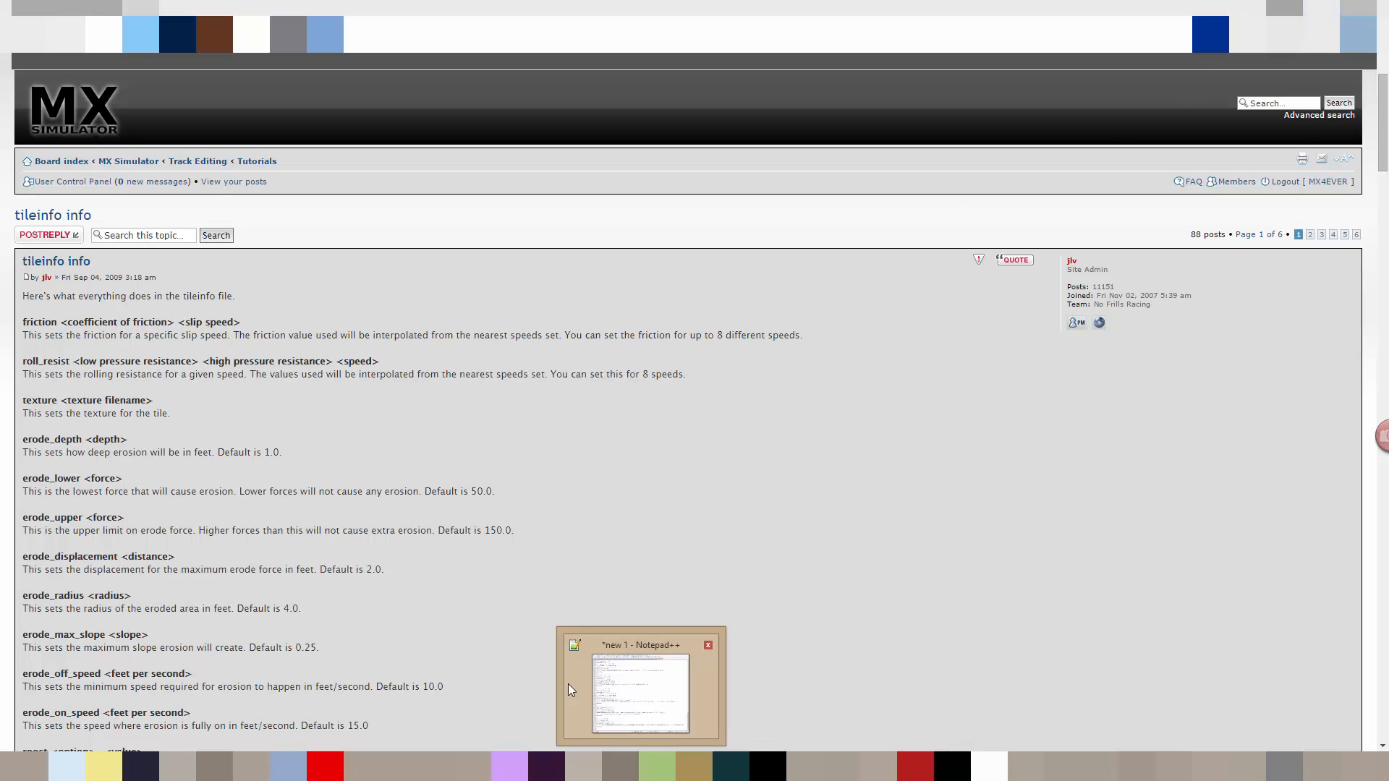
{"action": "mouse_move", "coordinate": [251, 766]}
{"action": "left_click", "coordinate": [362, 665]}
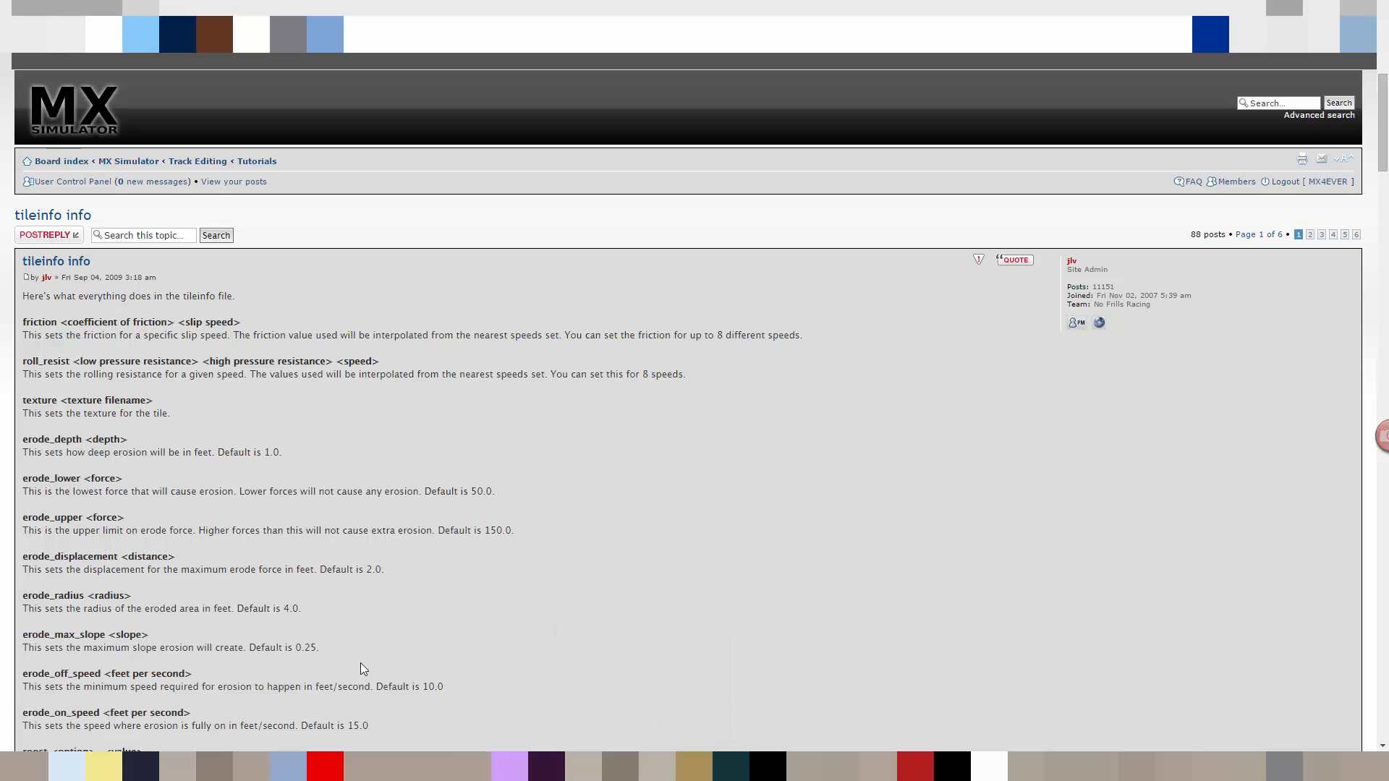
{"action": "left_click", "coordinate": [86, 408]}
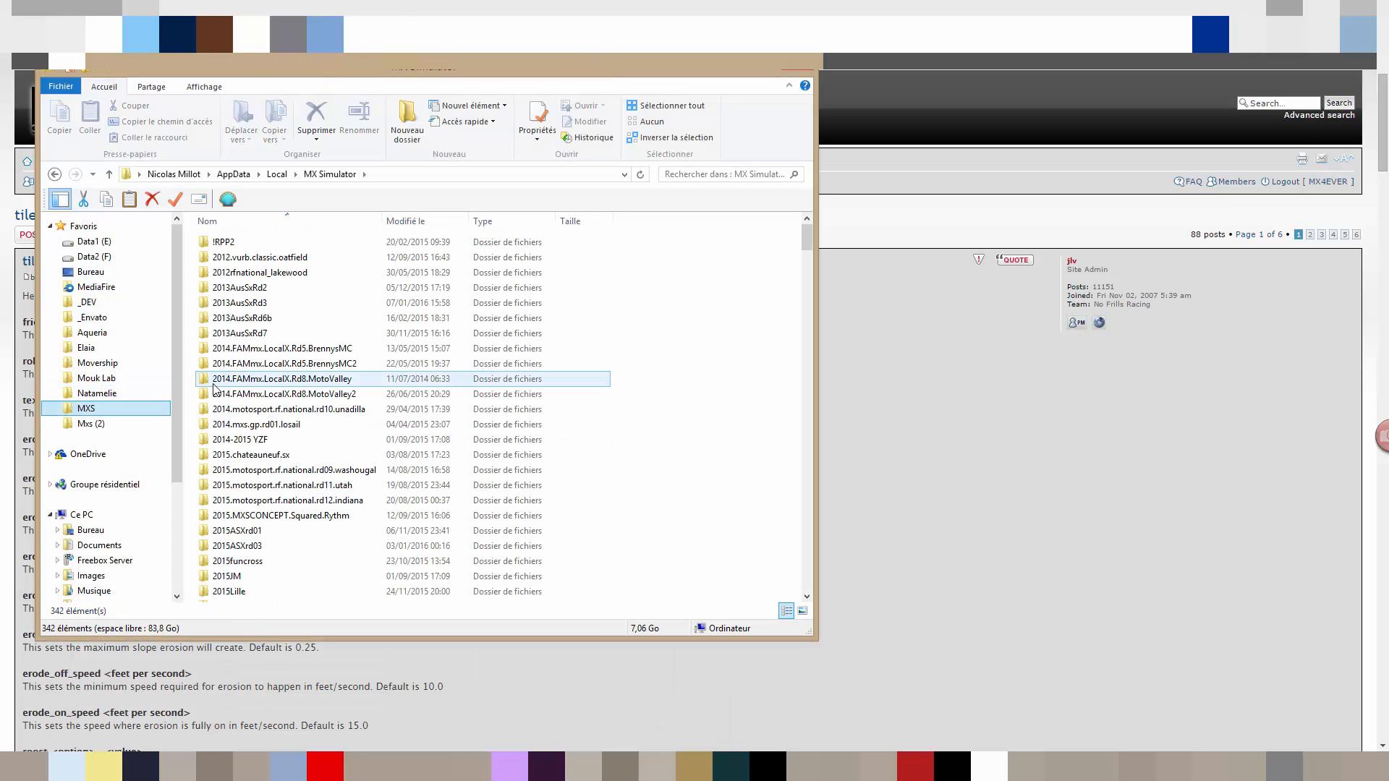
{"action": "left_click", "coordinate": [268, 259]}
{"action": "double_click", "coordinate": [268, 261]}
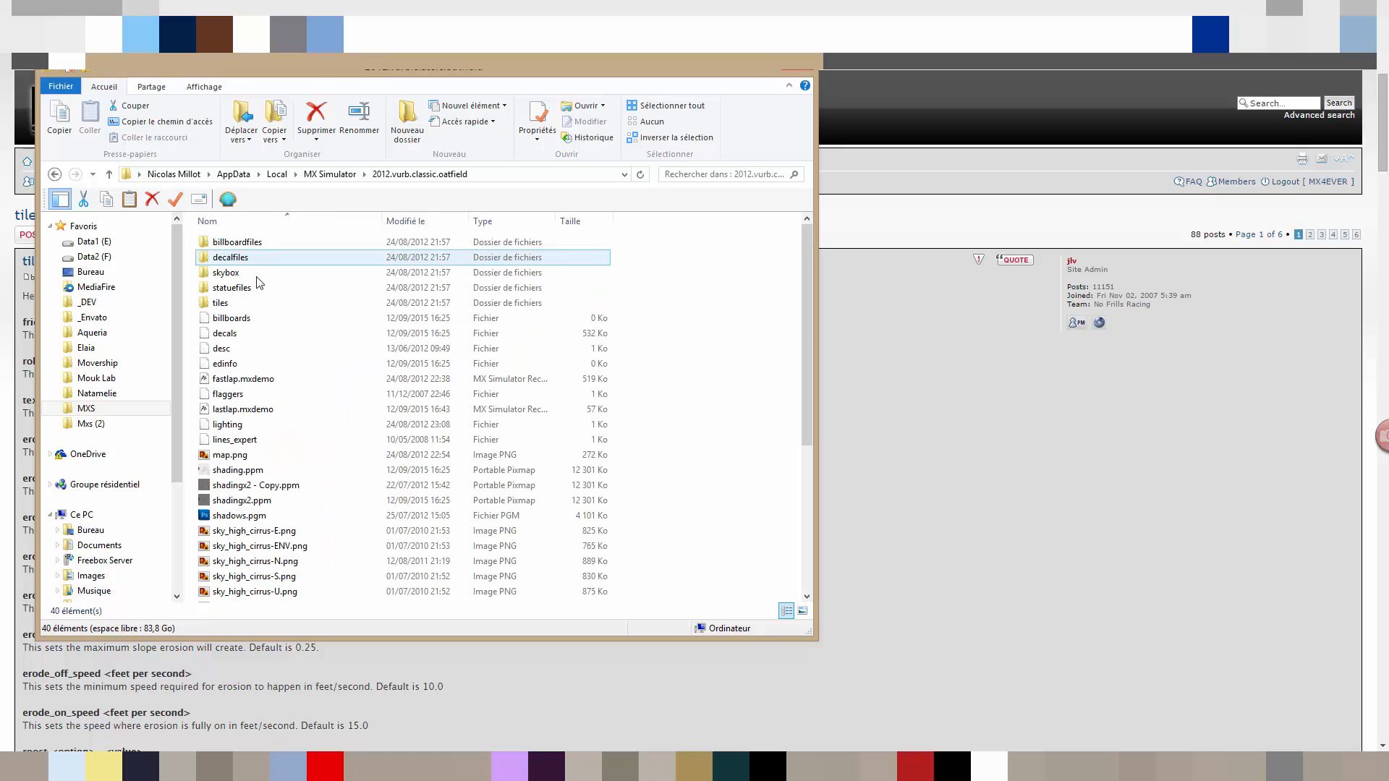
Open the track folder's tileinfo file in Notepad++
{"action": "left_click", "coordinate": [261, 458]}
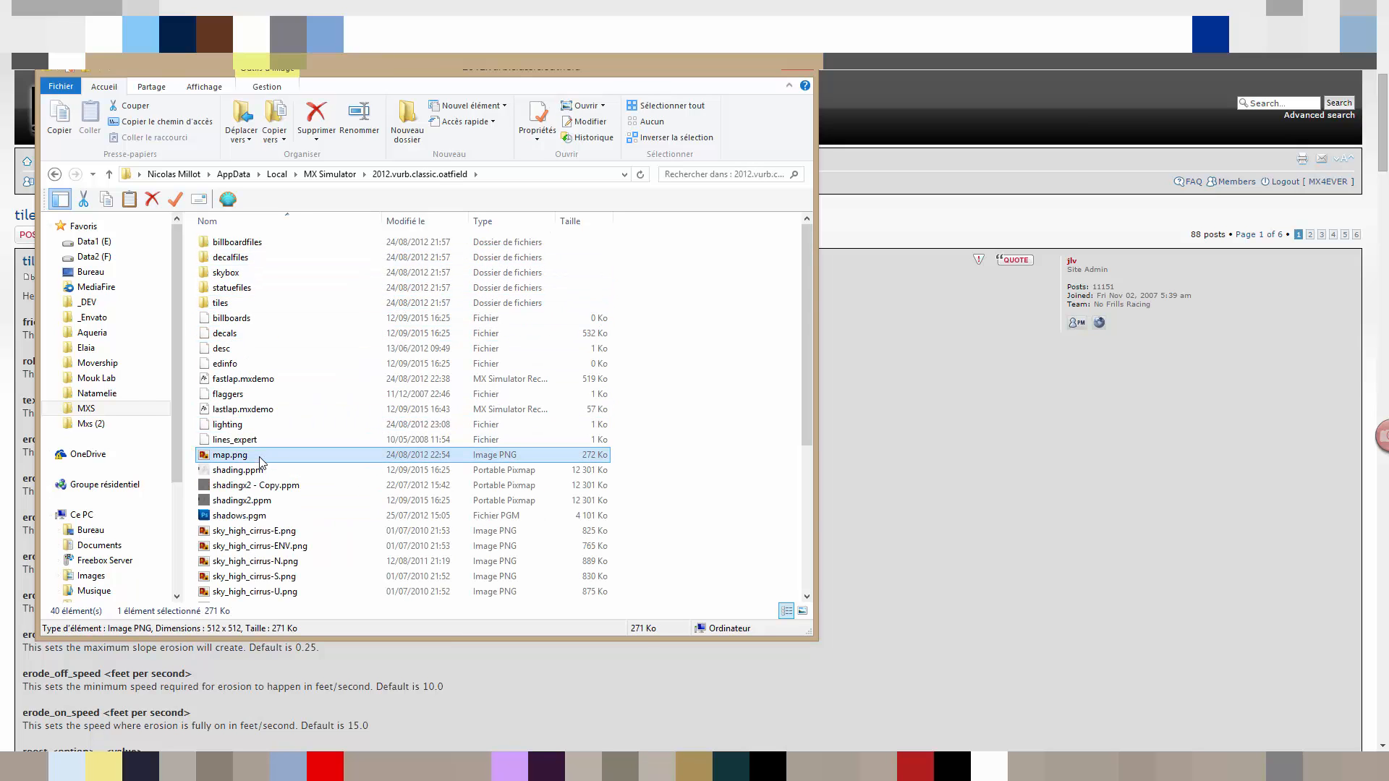
{"action": "scroll", "coordinate": [267, 470], "scroll_direction": "down", "scroll_amount": 5}
{"action": "left_click", "coordinate": [235, 550]}
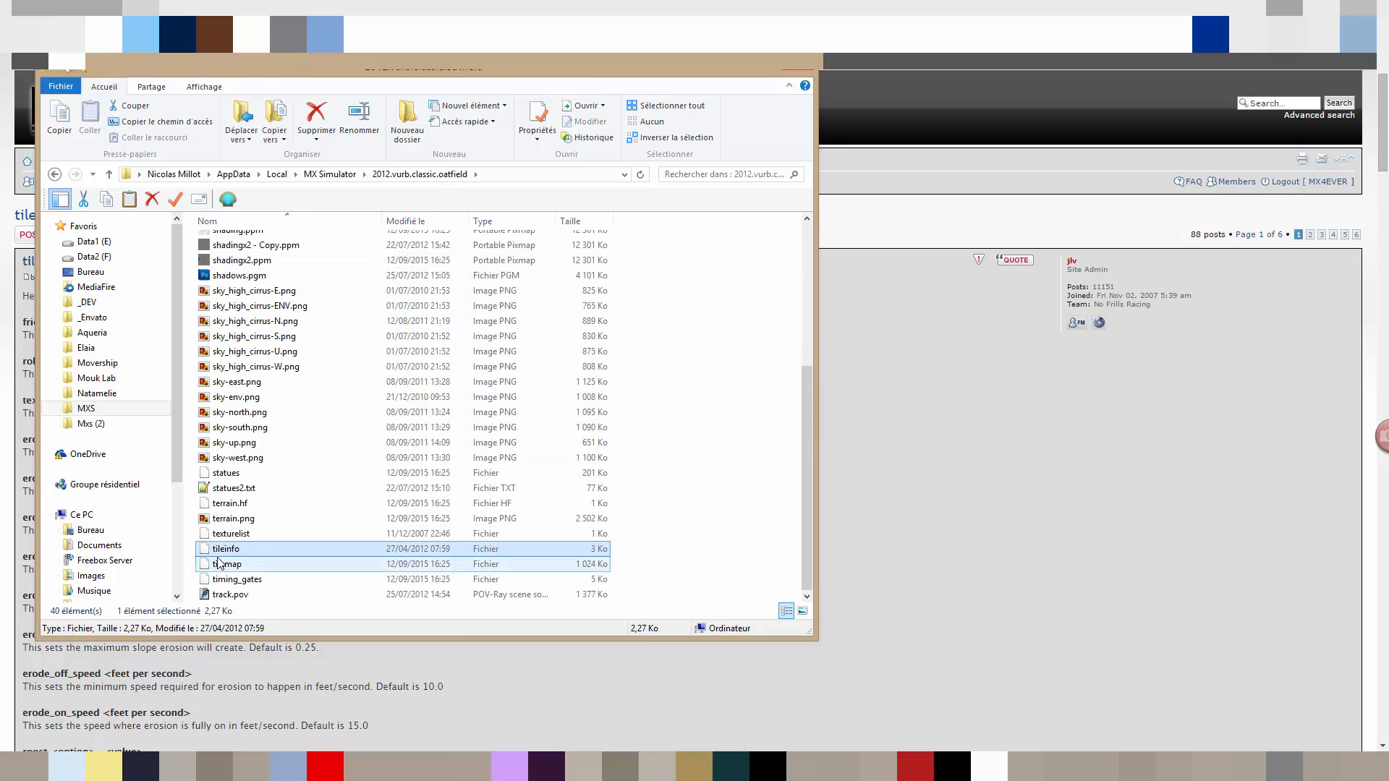
{"action": "right_click", "coordinate": [233, 550]}
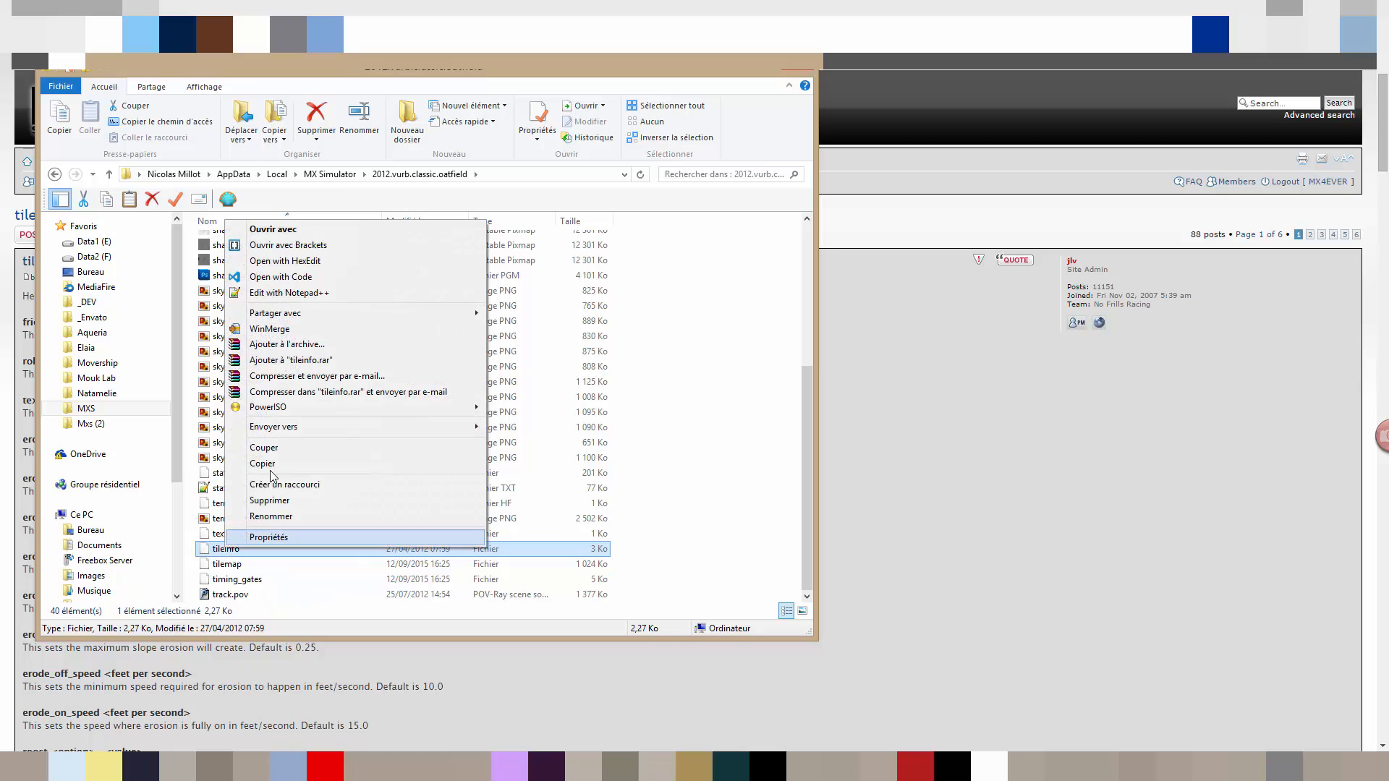
{"action": "left_click", "coordinate": [274, 294]}
Examine how the tileinfo file is divided into separate tile definitions, each closed by an addtile line
{"action": "left_click", "coordinate": [616, 314]}
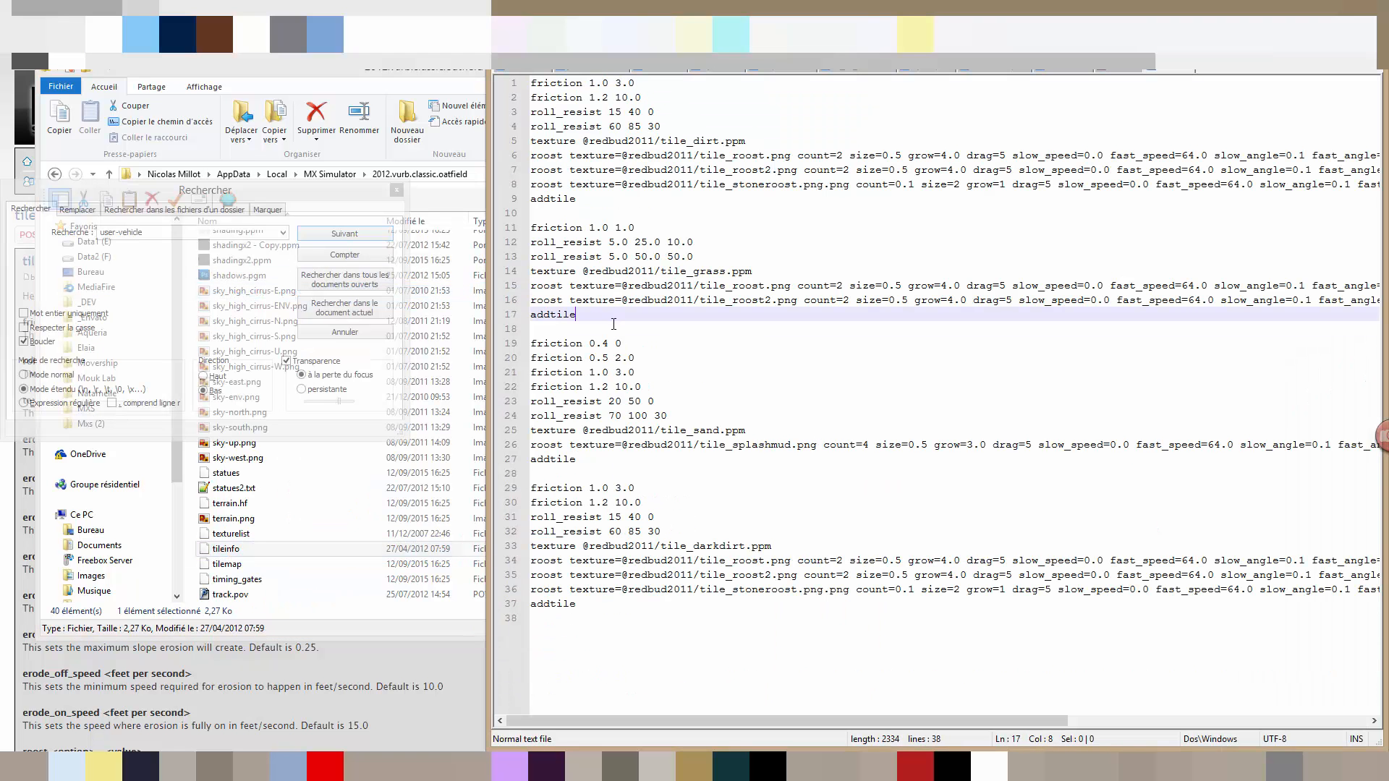
{"action": "left_click", "coordinate": [609, 327]}
{"action": "left_click", "coordinate": [329, 71]}
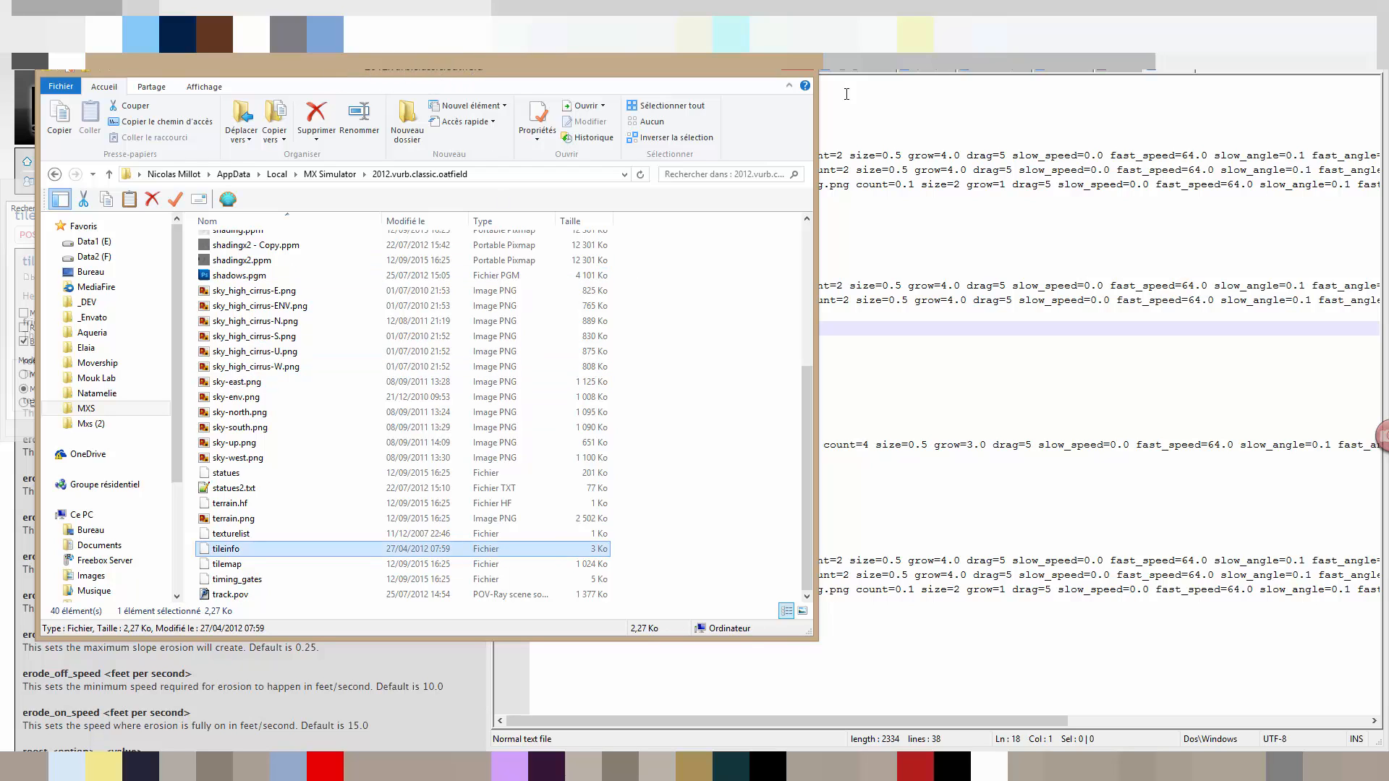
{"action": "left_click", "coordinate": [700, 8]}
{"action": "left_click", "coordinate": [550, 201]}
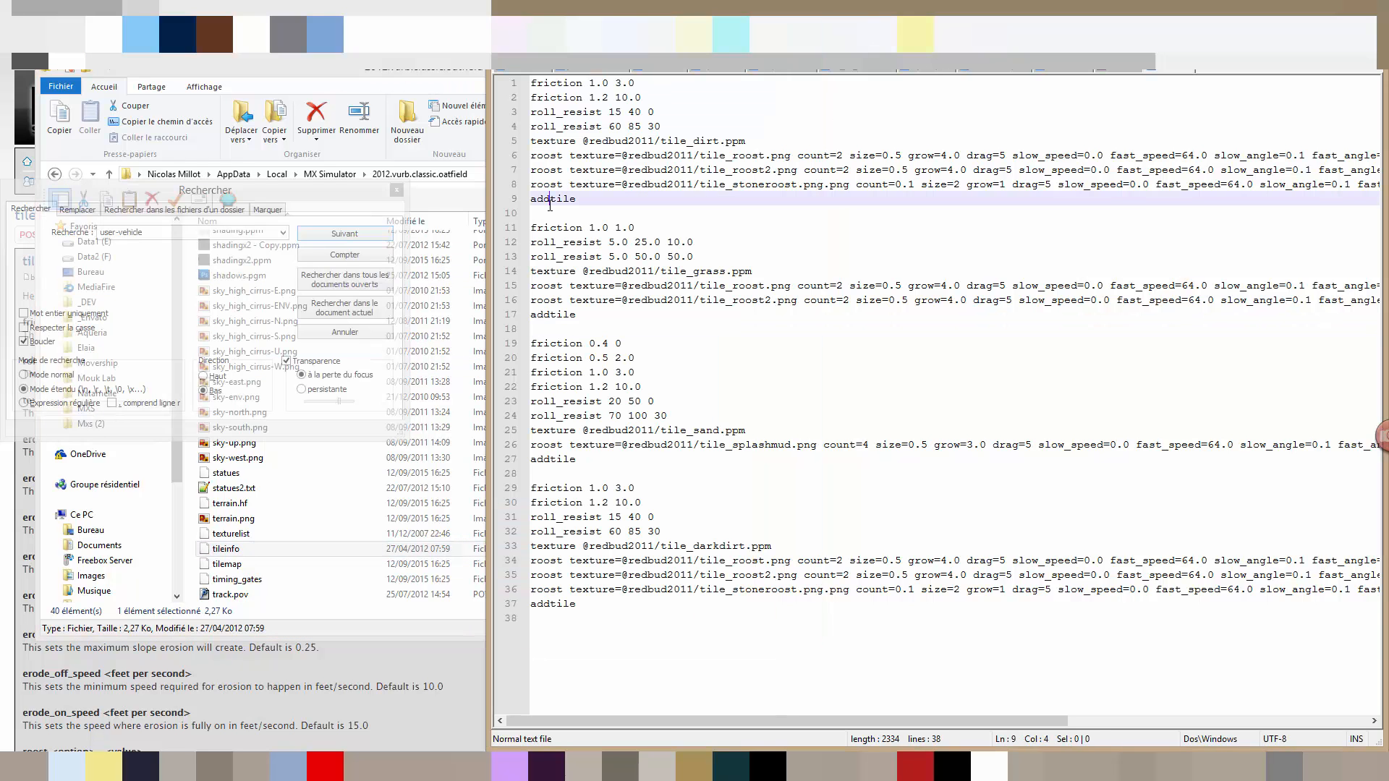
{"action": "left_click", "coordinate": [550, 315]}
{"action": "left_click", "coordinate": [550, 460]}
{"action": "left_click", "coordinate": [550, 605]}
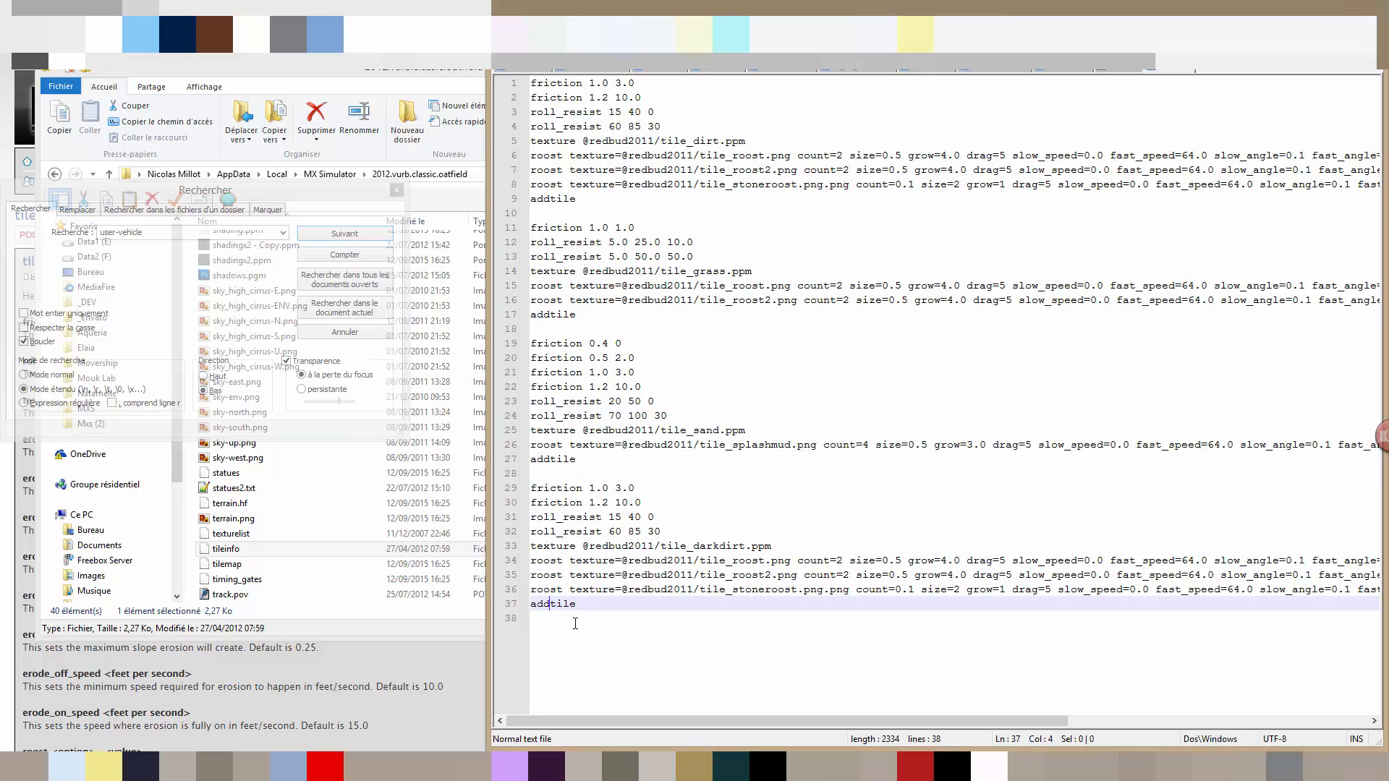
Switch to MX Simulator, choose the 2012 Vurb Classic - Oatfield track, and start the race
{"action": "left_click", "coordinate": [919, 767]}
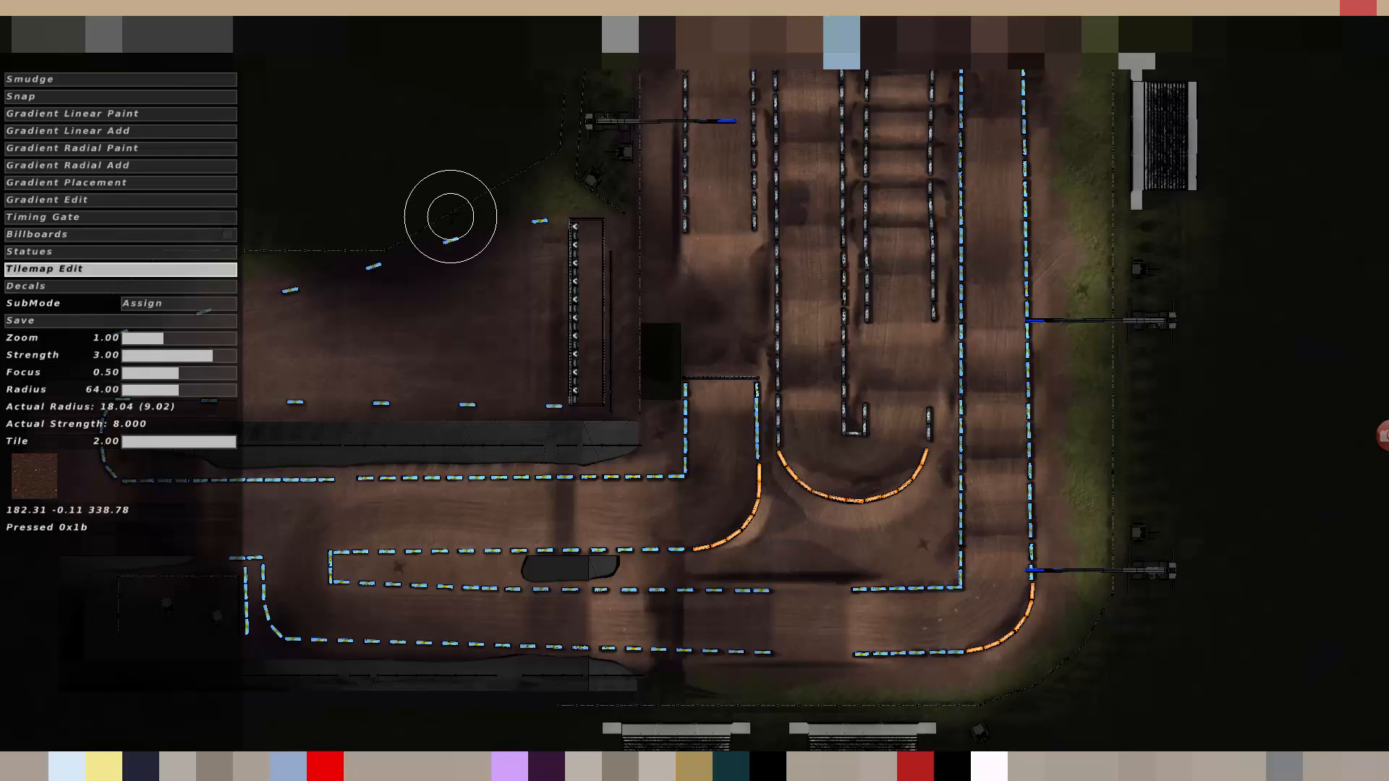
{"action": "key", "text": "Escape"}
{"action": "left_click", "coordinate": [366, 109]}
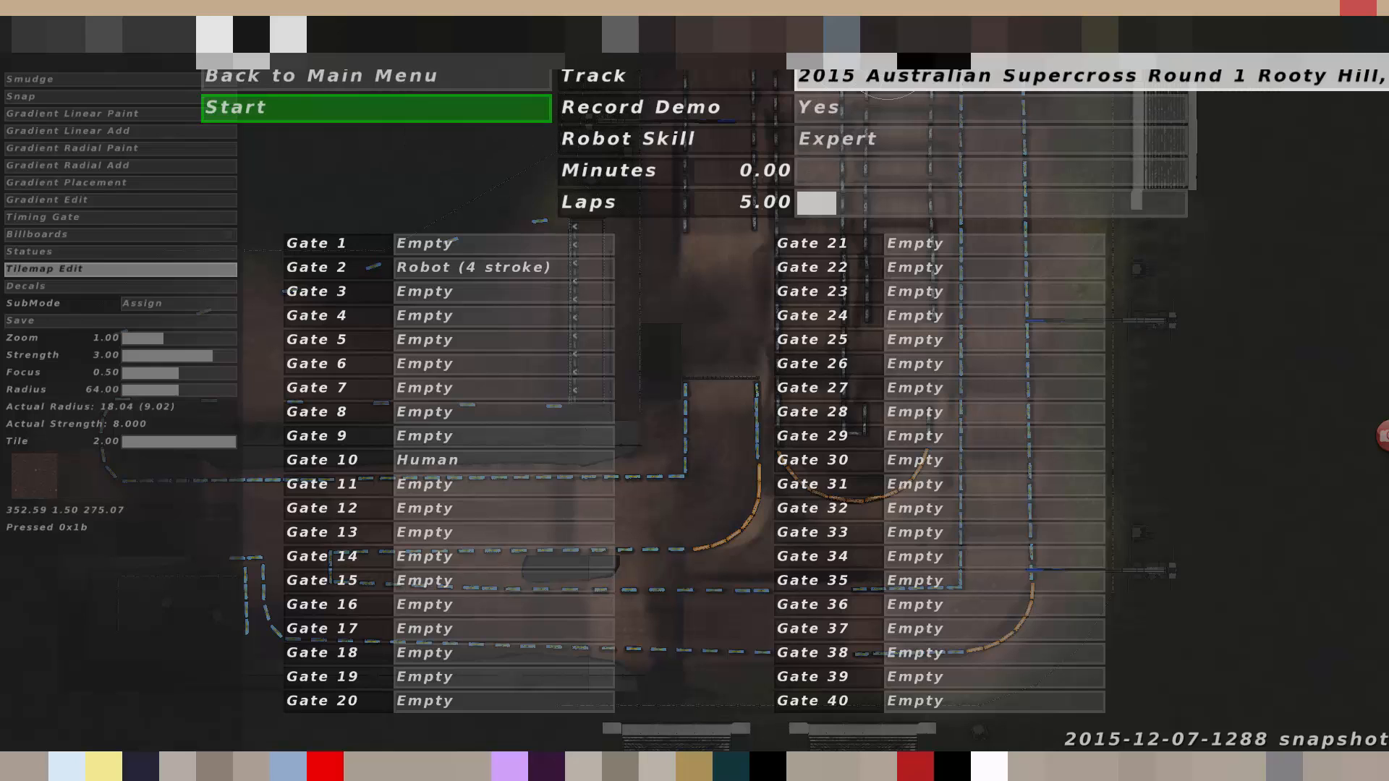
{"action": "left_click", "coordinate": [878, 72]}
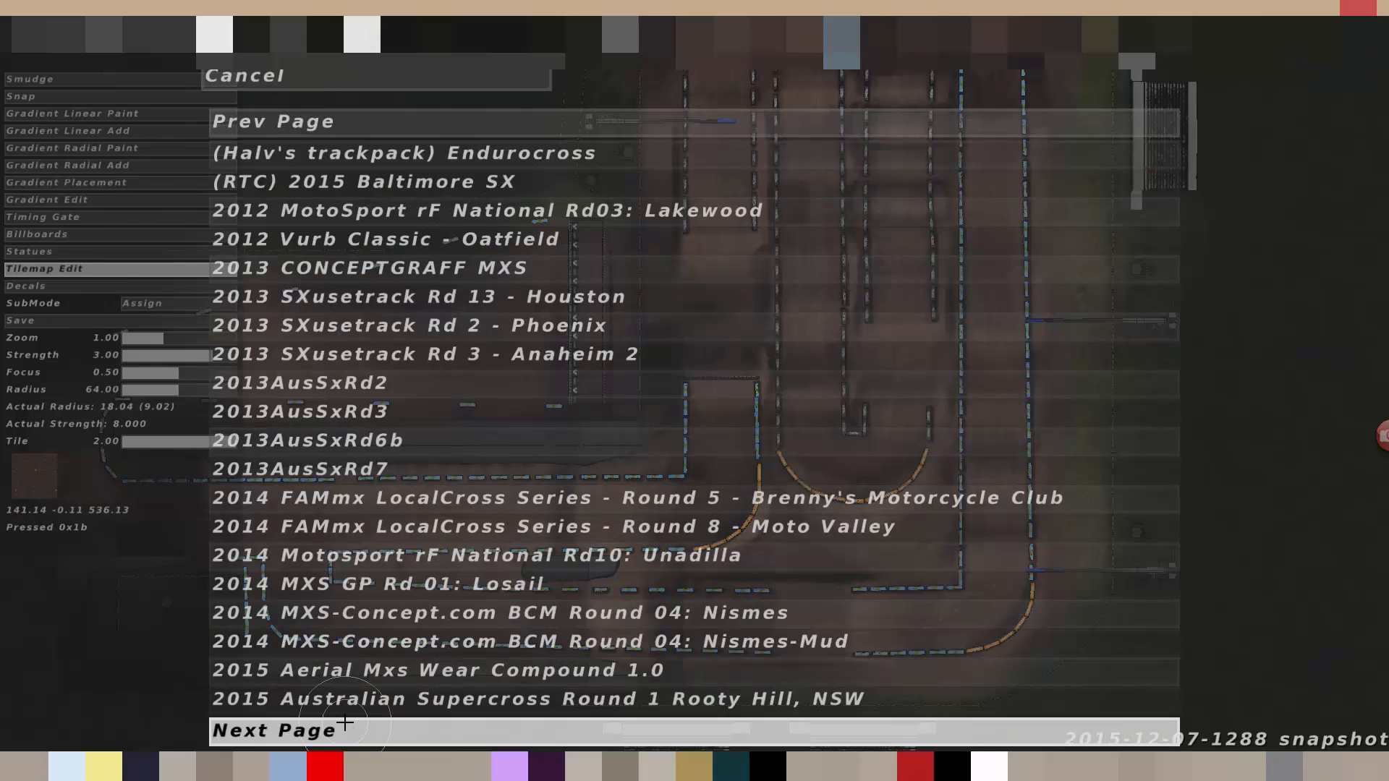
{"action": "left_click", "coordinate": [405, 239]}
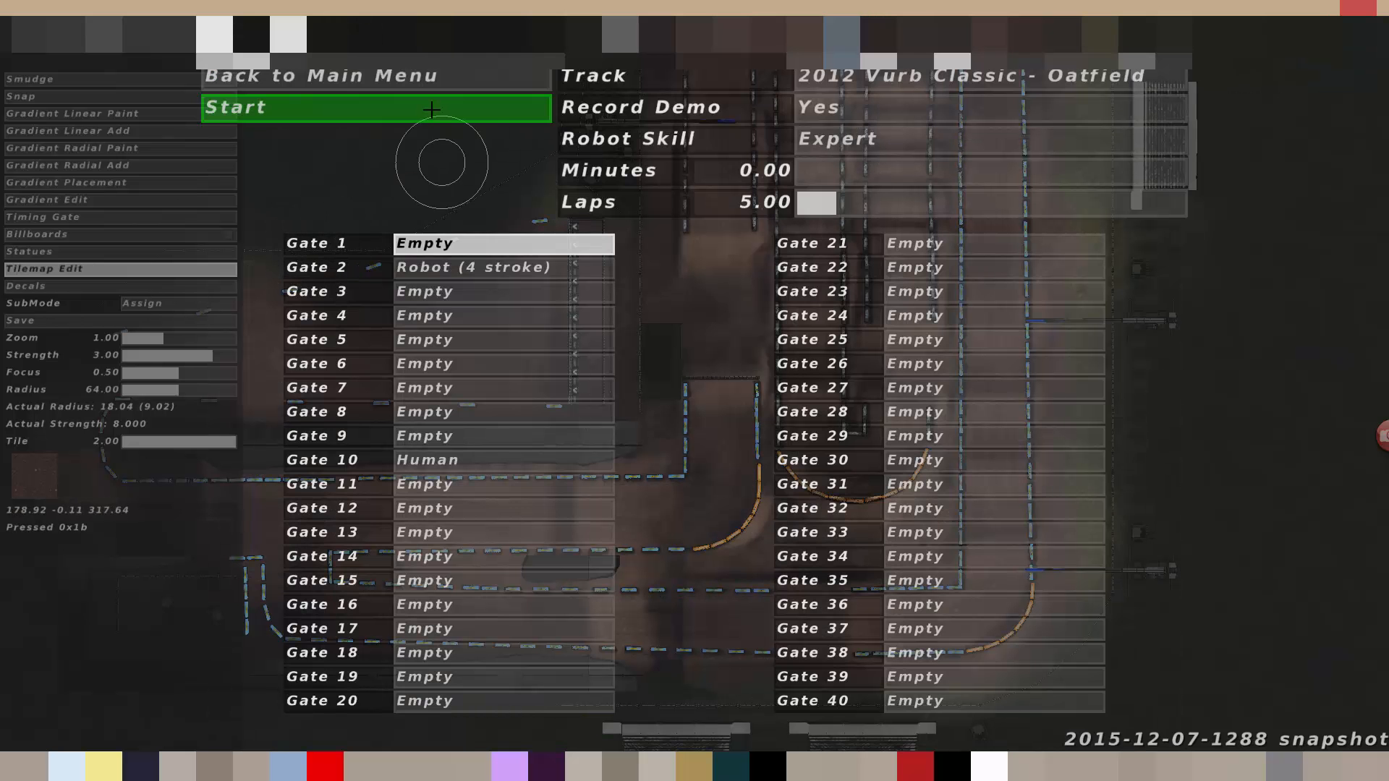
{"action": "left_click", "coordinate": [441, 116]}
Show the tileinfo info forum topic's parameter list beside the tileinfo file in Notepad++ and close the search dialog
{"action": "left_click", "coordinate": [657, 767]}
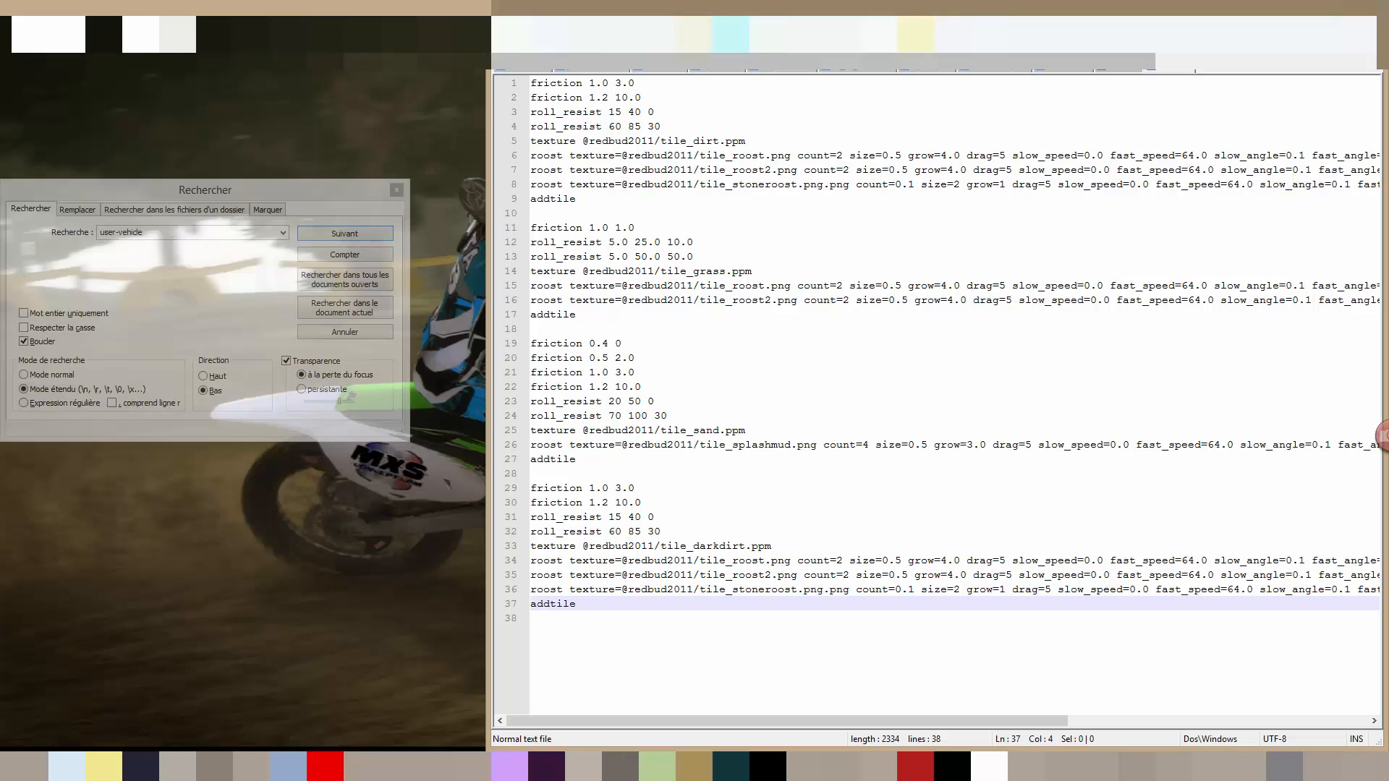
{"action": "mouse_move", "coordinate": [694, 767]}
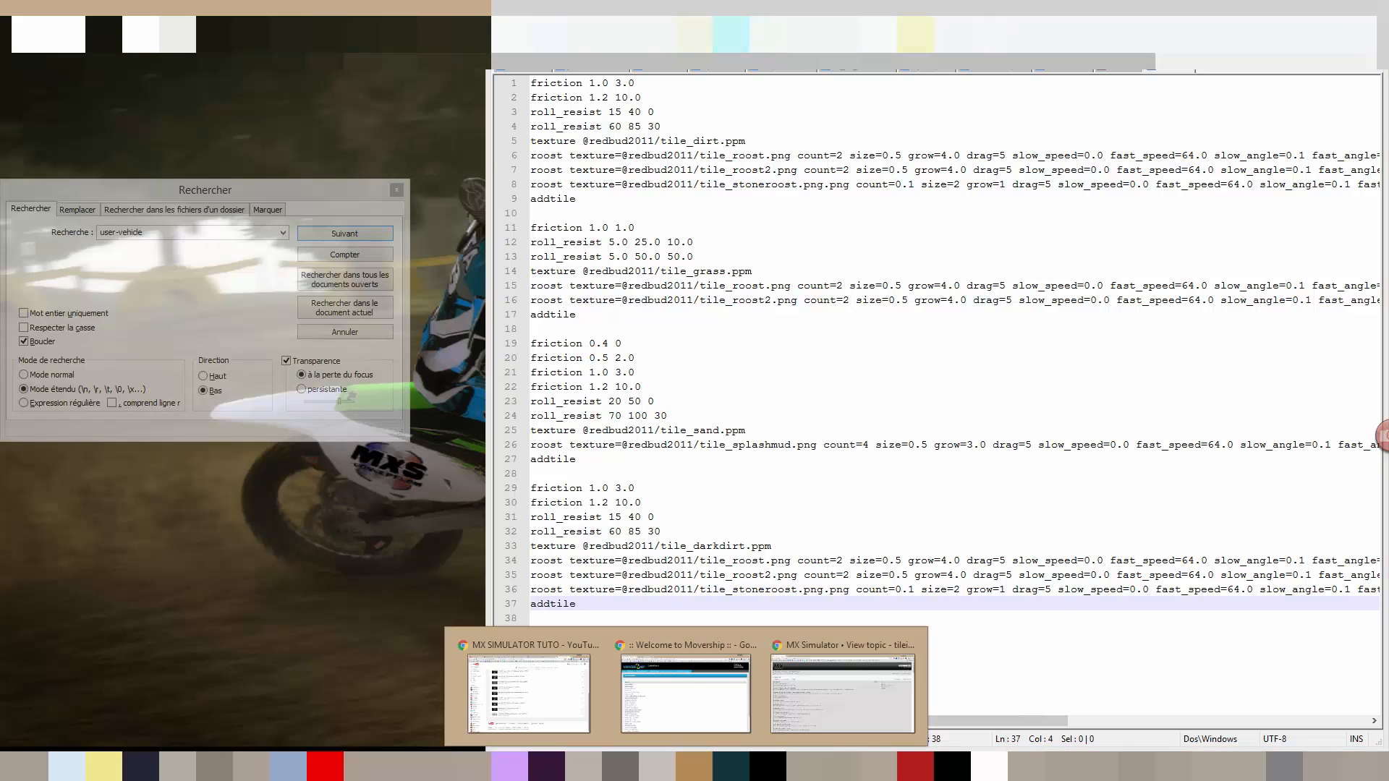
{"action": "left_click", "coordinate": [844, 693]}
{"action": "scroll", "coordinate": [320, 318], "scroll_direction": "down", "scroll_amount": 2}
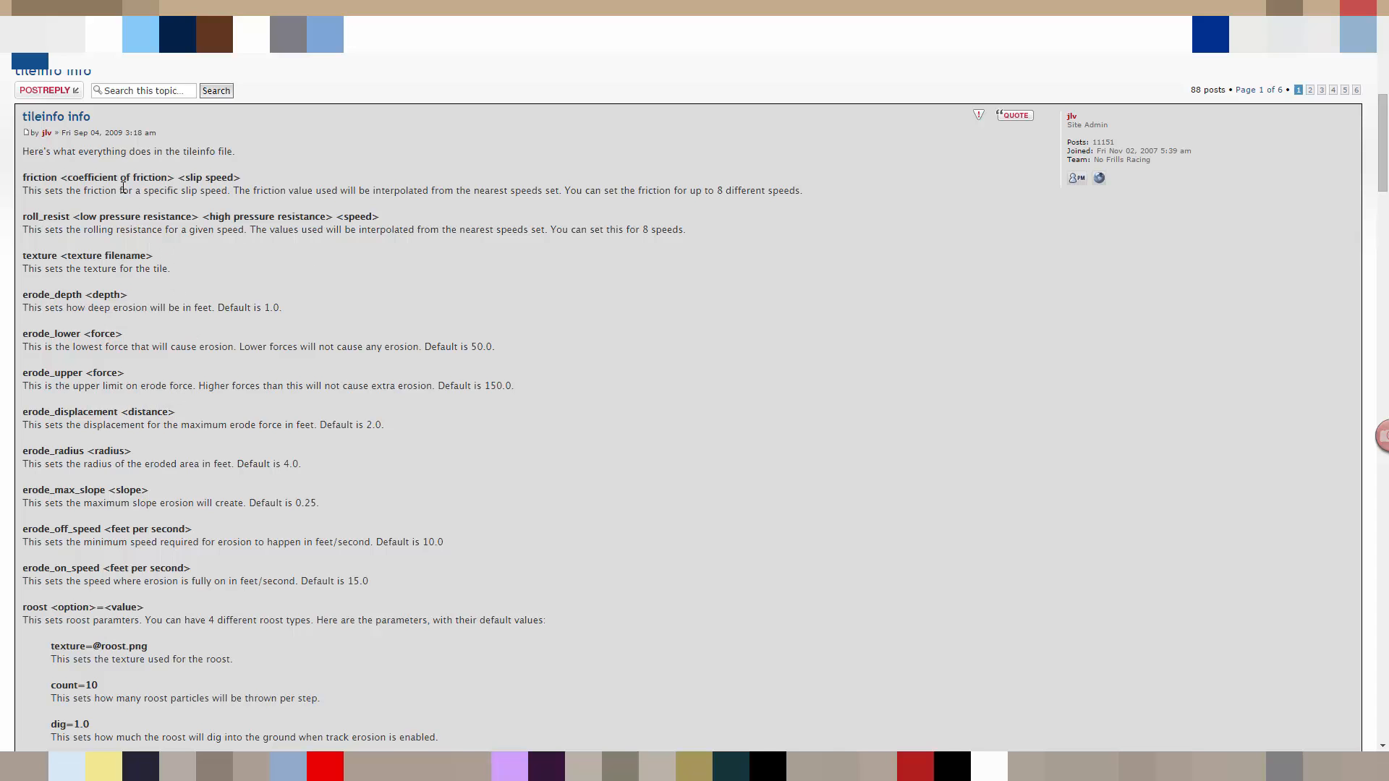
{"action": "scroll", "coordinate": [122, 181], "scroll_direction": "down", "scroll_amount": 1}
{"action": "left_click", "coordinate": [639, 767]}
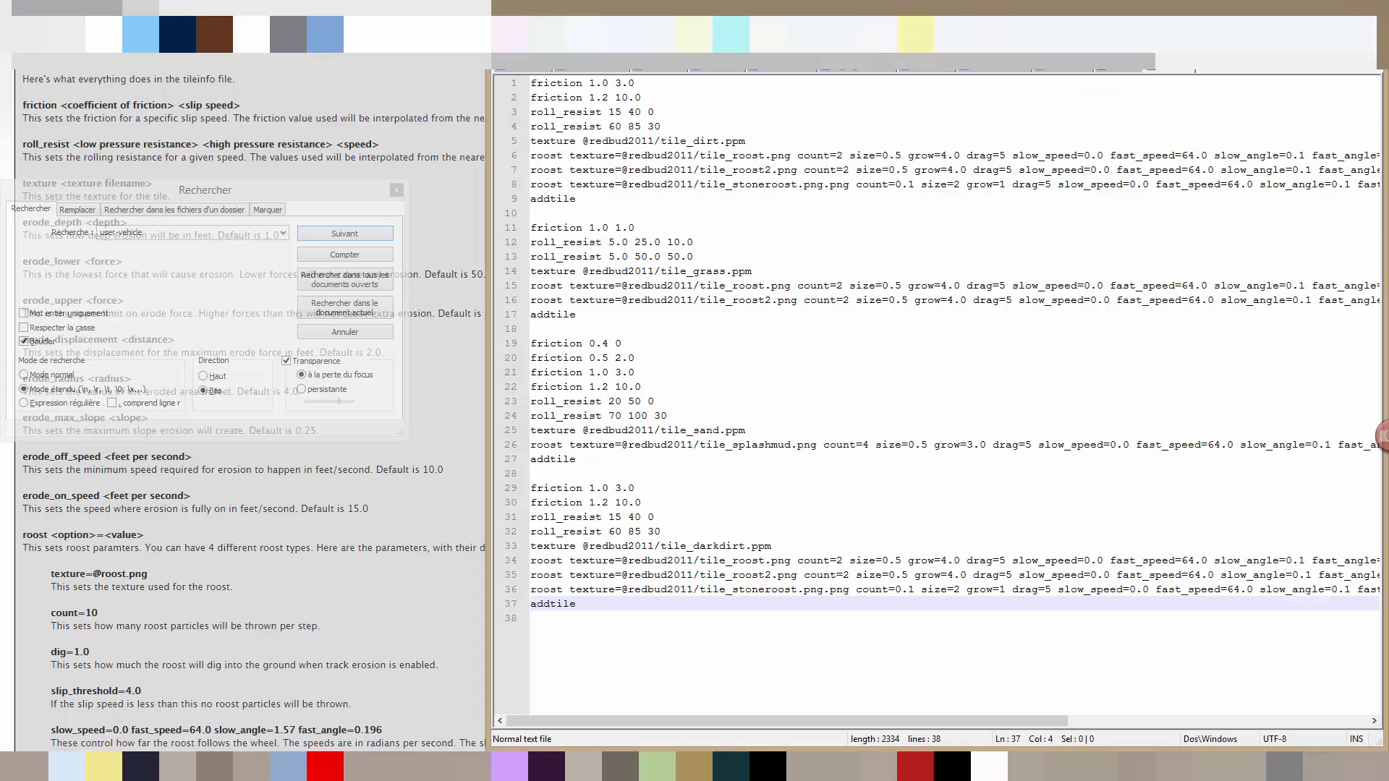
{"action": "left_click", "coordinate": [396, 190]}
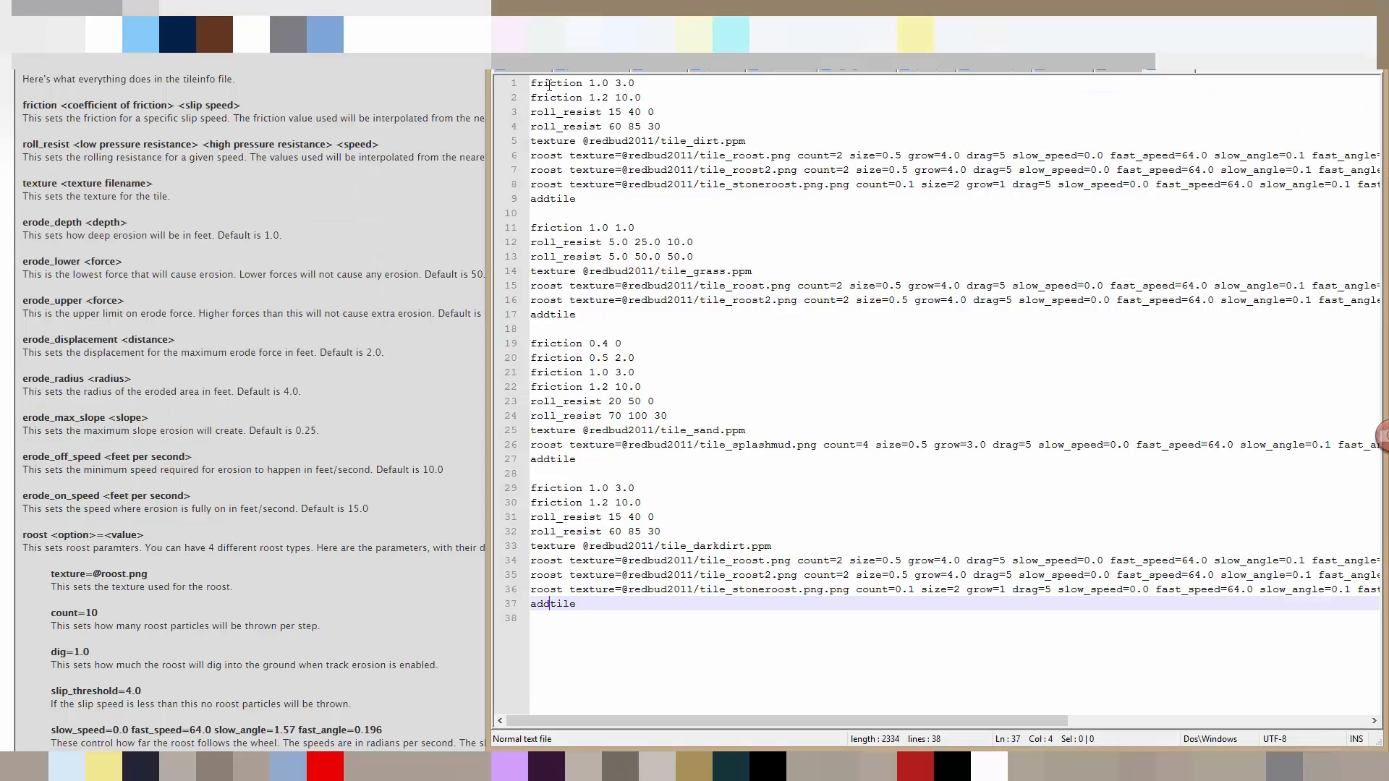
Examine the friction and roll_resist lines and their values in the first tile definition
{"action": "left_click_drag", "start_coordinate": [532, 84], "coordinate": [641, 83]}
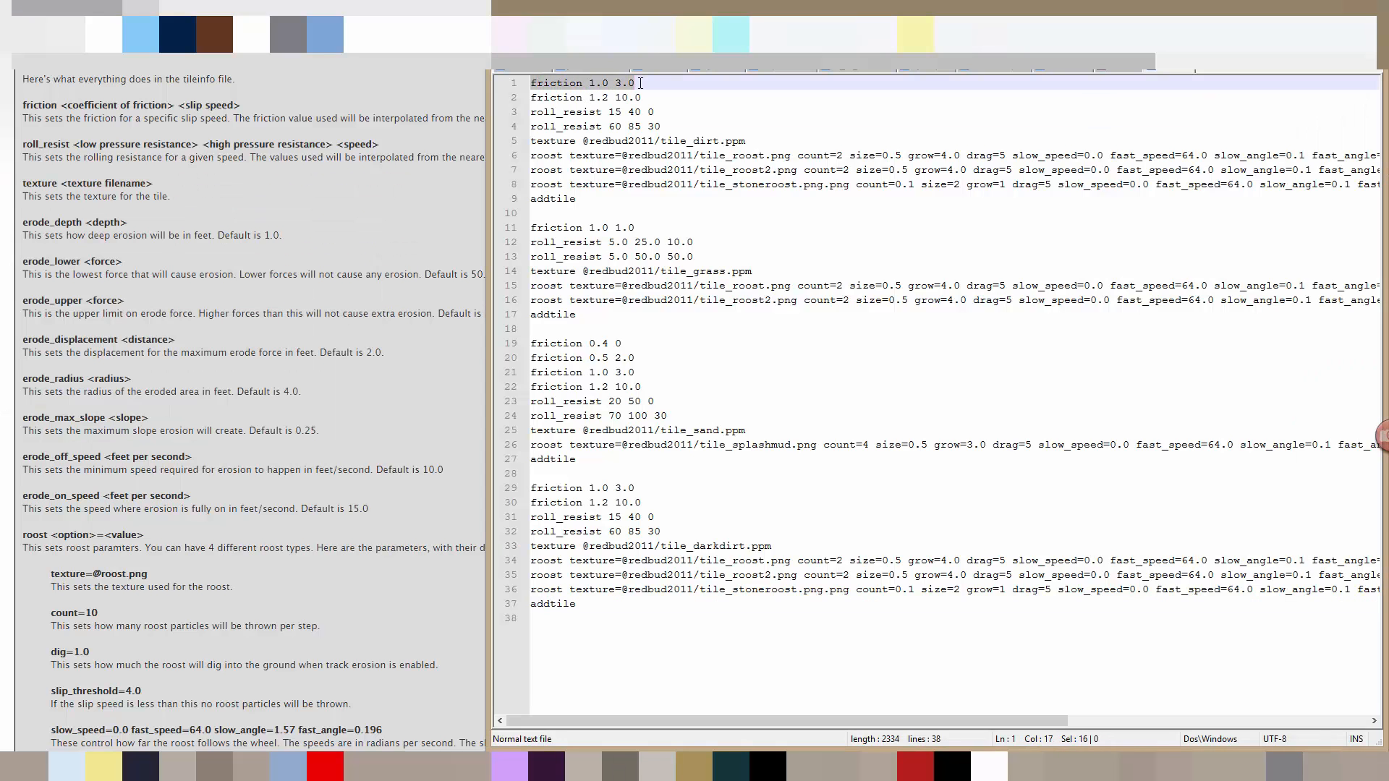
{"action": "double_click", "coordinate": [564, 90]}
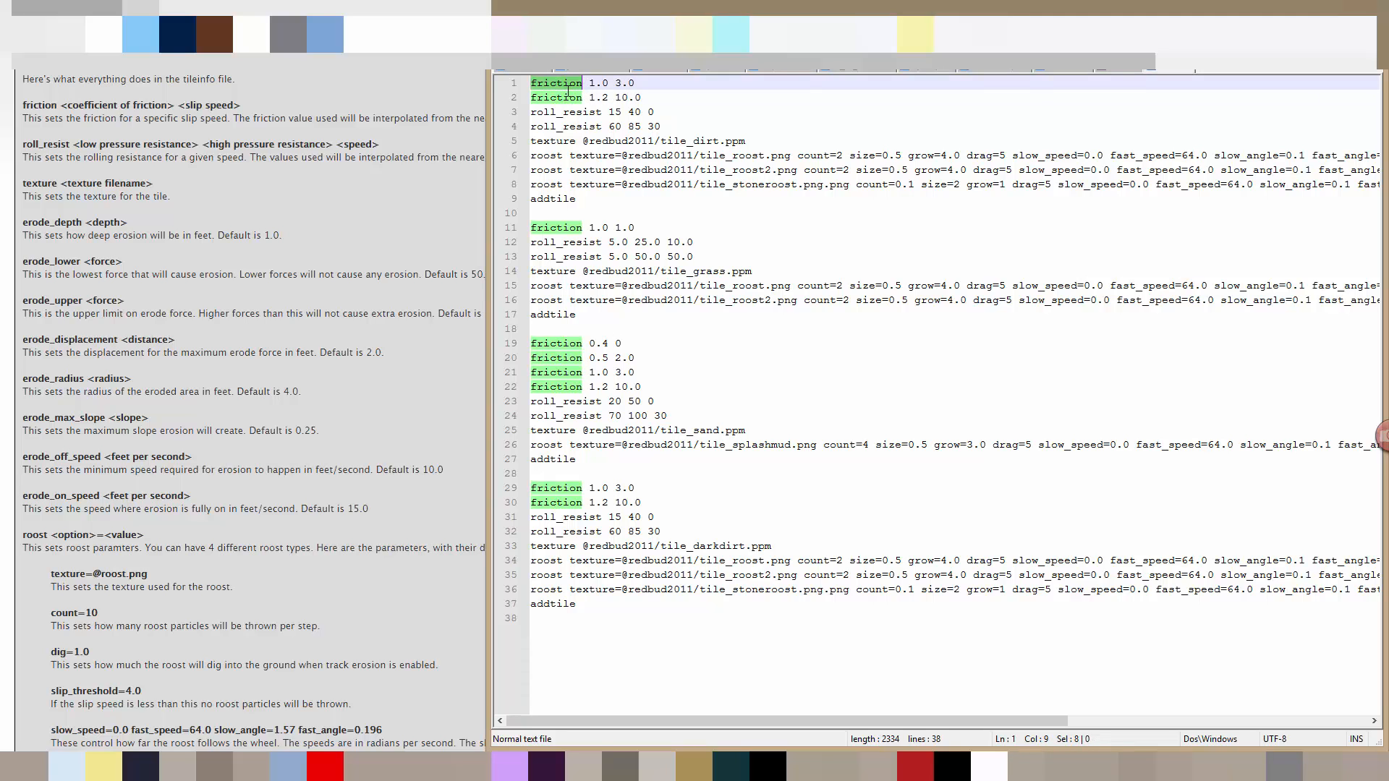
{"action": "left_click", "coordinate": [569, 96]}
{"action": "double_click", "coordinate": [603, 112]}
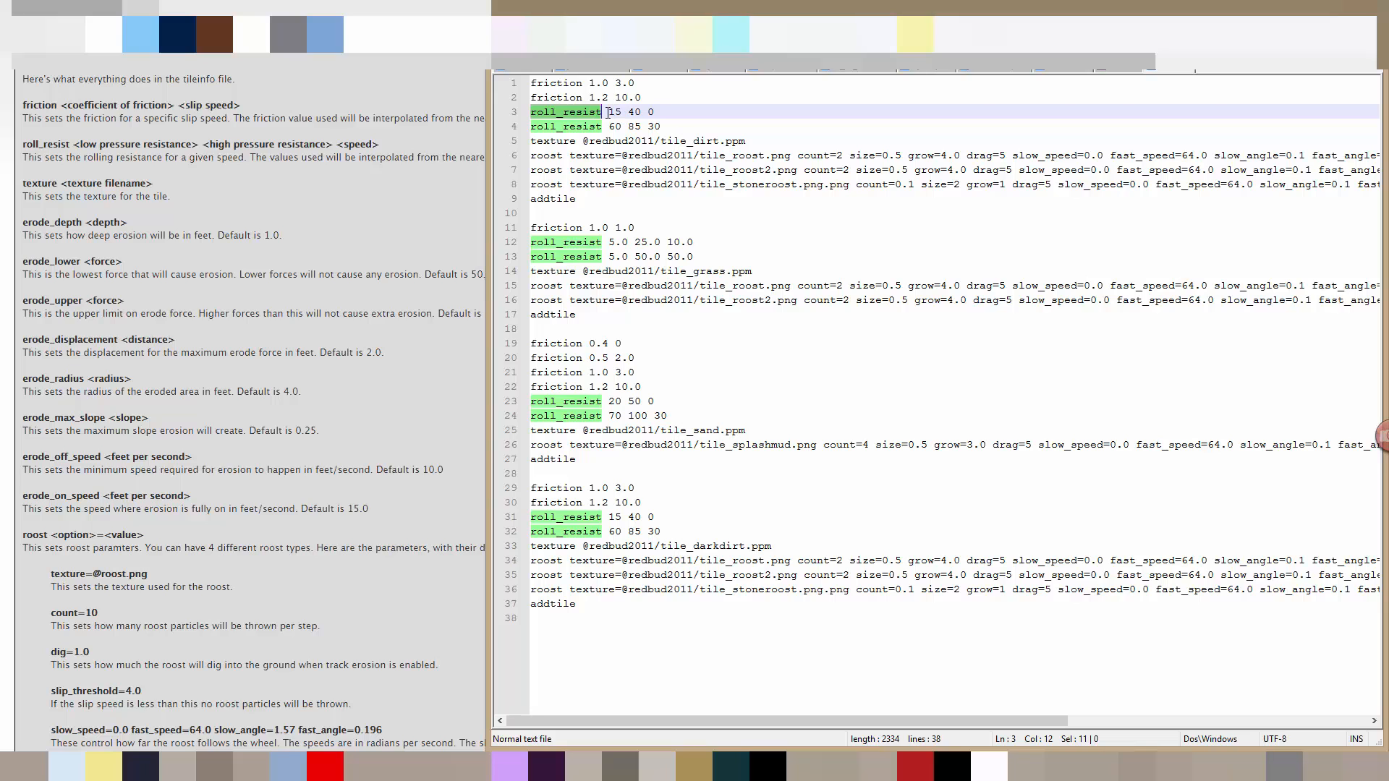
{"action": "left_click_drag", "start_coordinate": [608, 112], "coordinate": [673, 112]}
{"action": "left_click", "coordinate": [673, 127]}
{"action": "left_click", "coordinate": [546, 141]}
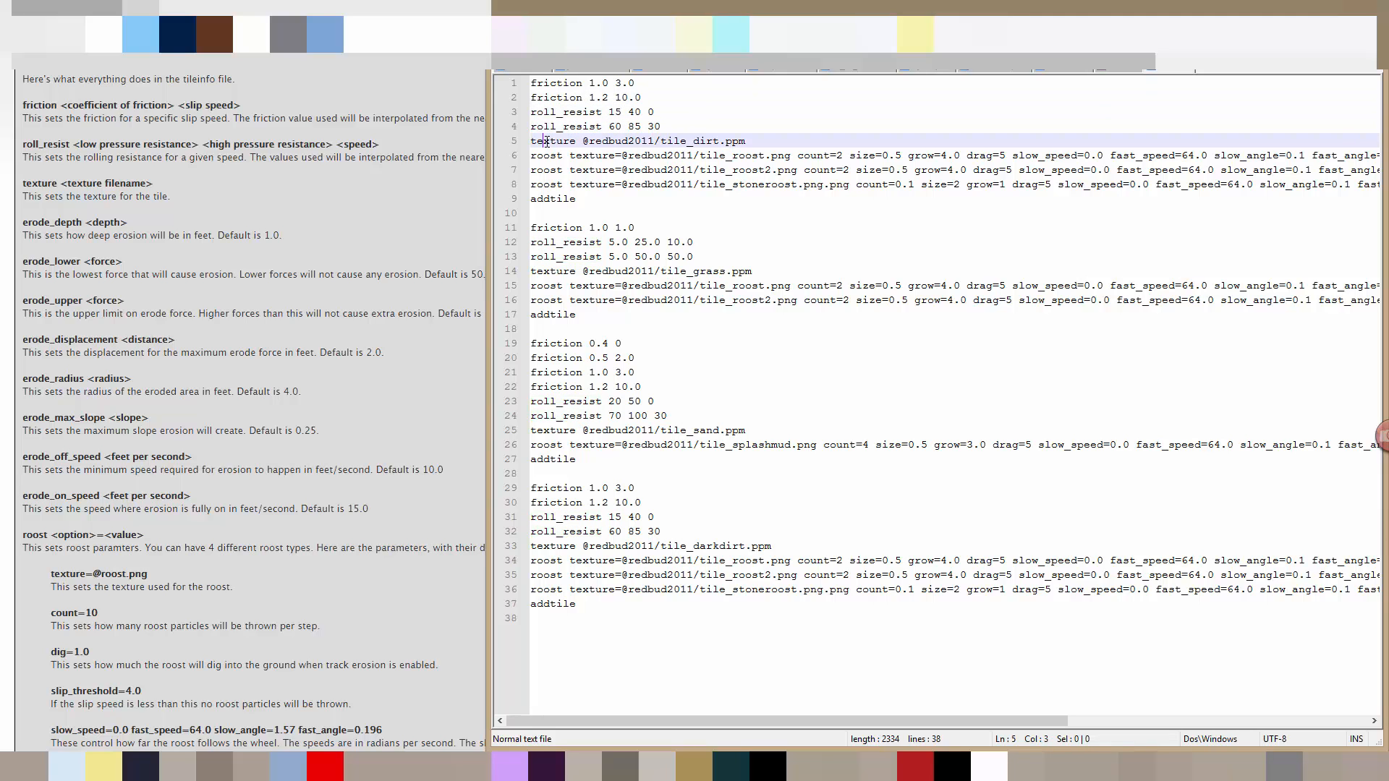
{"action": "double_click", "coordinate": [547, 141]}
{"action": "left_click", "coordinate": [608, 141]}
{"action": "left_click_drag", "start_coordinate": [585, 140], "coordinate": [762, 138]}
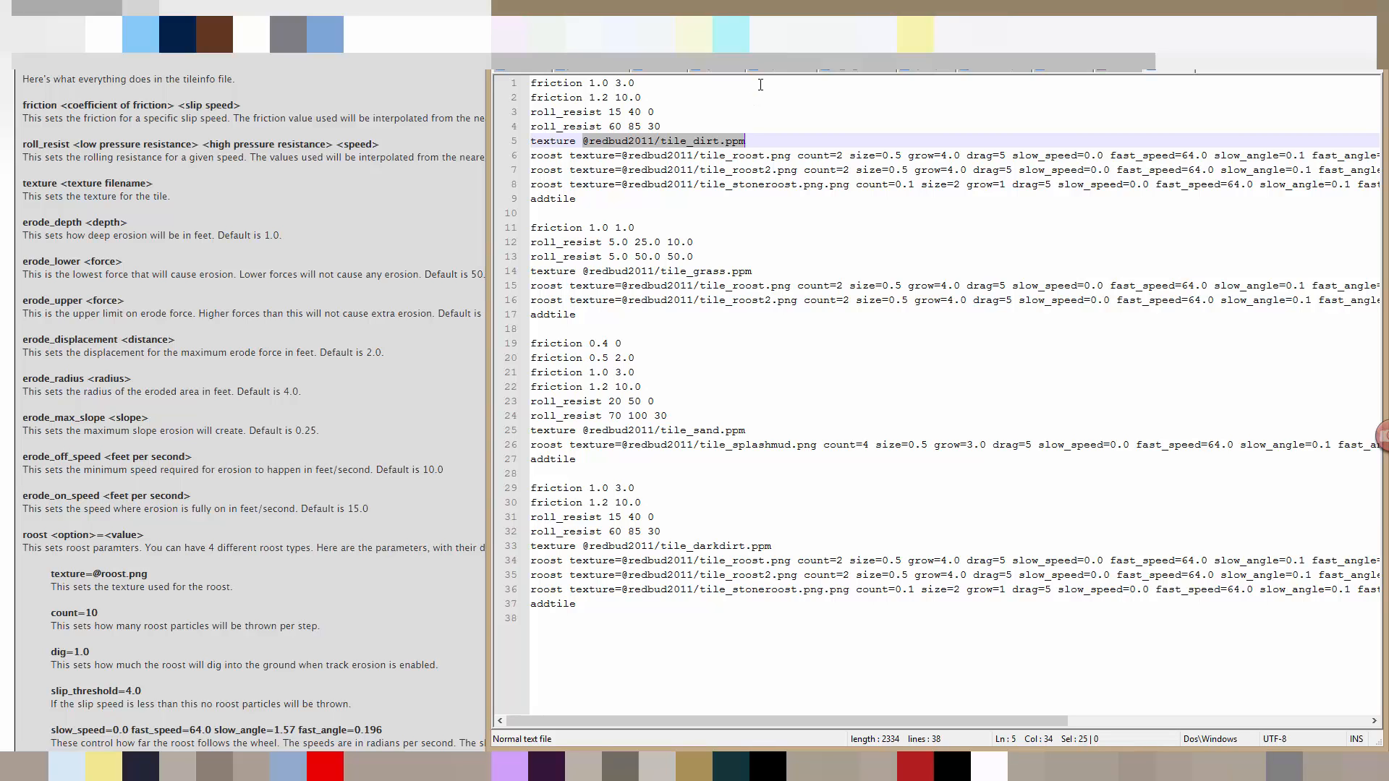
{"action": "left_click", "coordinate": [683, 152]}
{"action": "left_click_drag", "start_coordinate": [583, 140], "coordinate": [660, 140]}
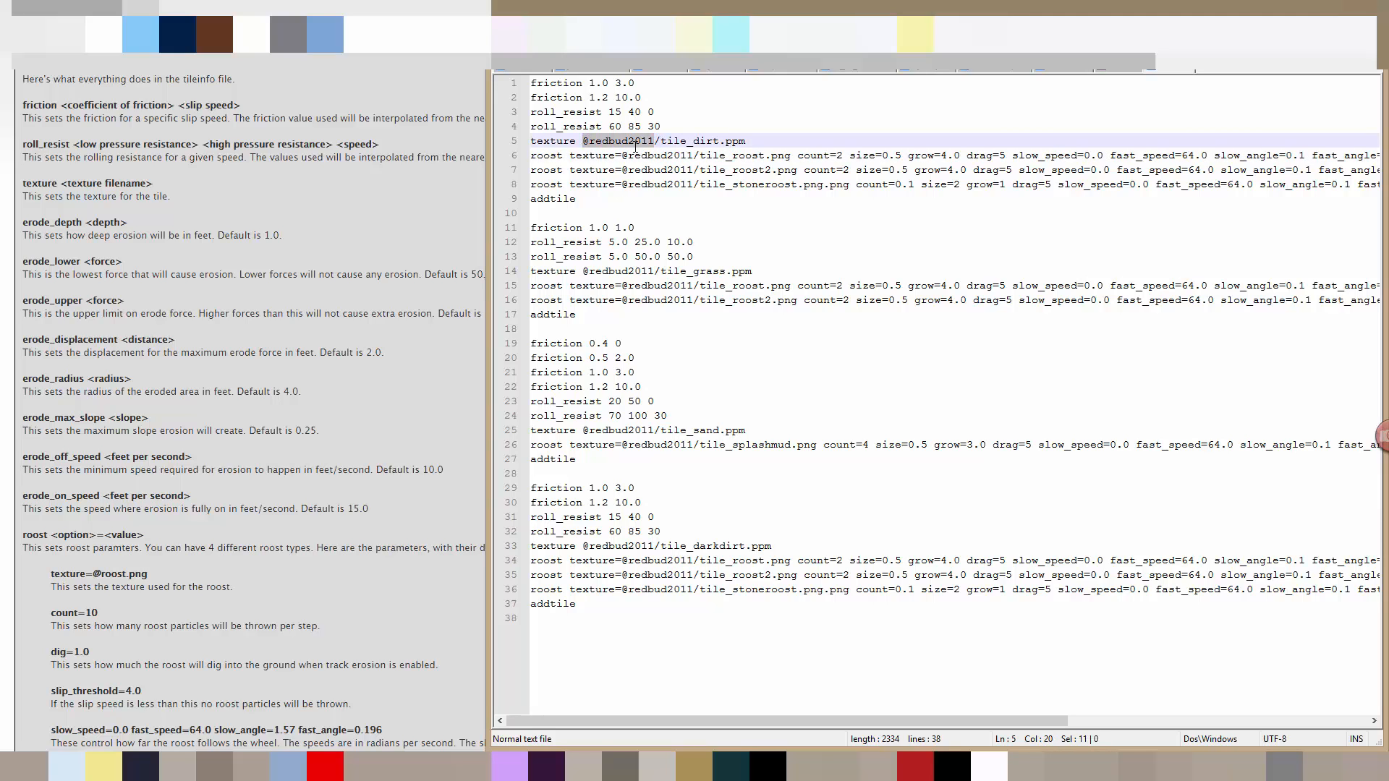
{"action": "mouse_move", "coordinate": [749, 142]}
{"action": "left_mouse_down"}
{"action": "mouse_move", "coordinate": [649, 140]}
{"action": "mouse_move", "coordinate": [752, 140]}
{"action": "left_mouse_up"}
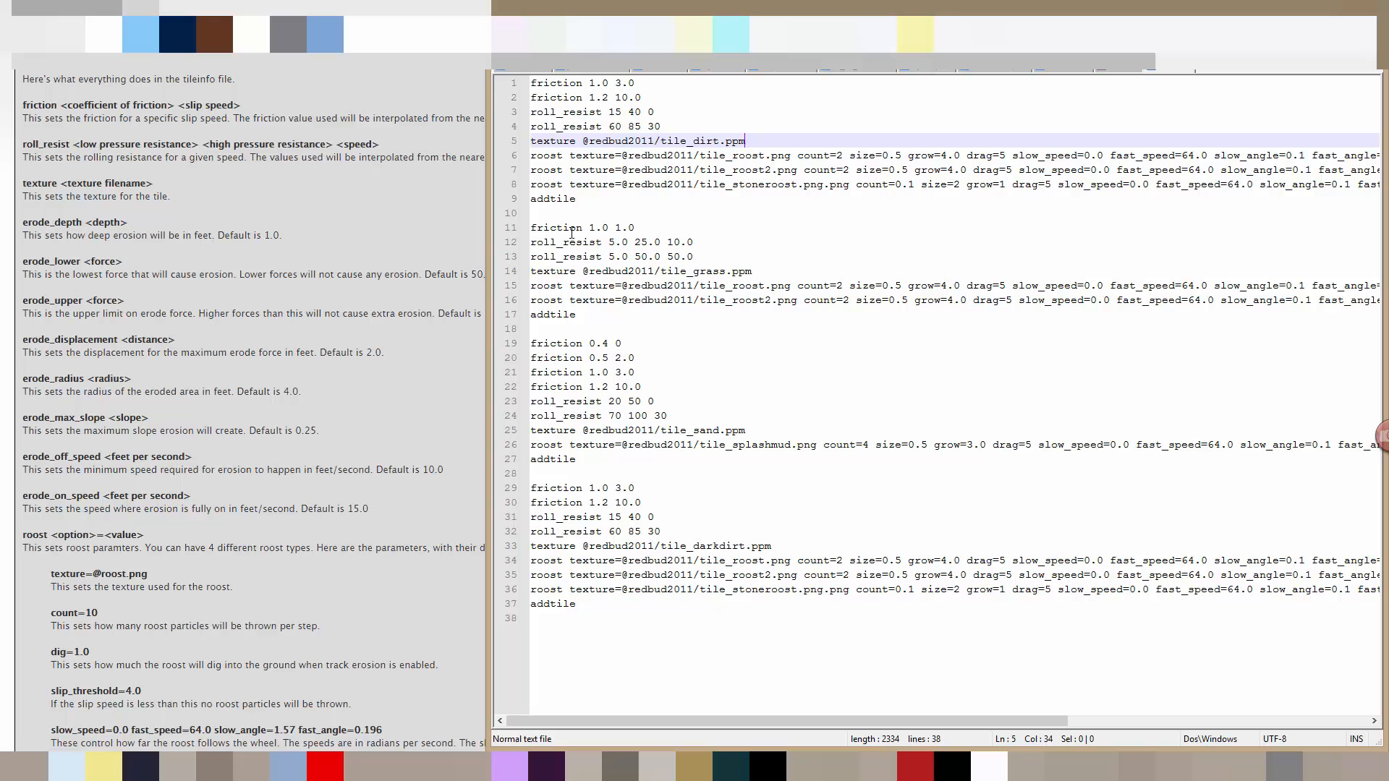
Highlight the roost lines of the first tile definition to examine them
{"action": "left_click_drag", "start_coordinate": [536, 159], "coordinate": [564, 180]}
{"action": "left_click", "coordinate": [578, 173]}
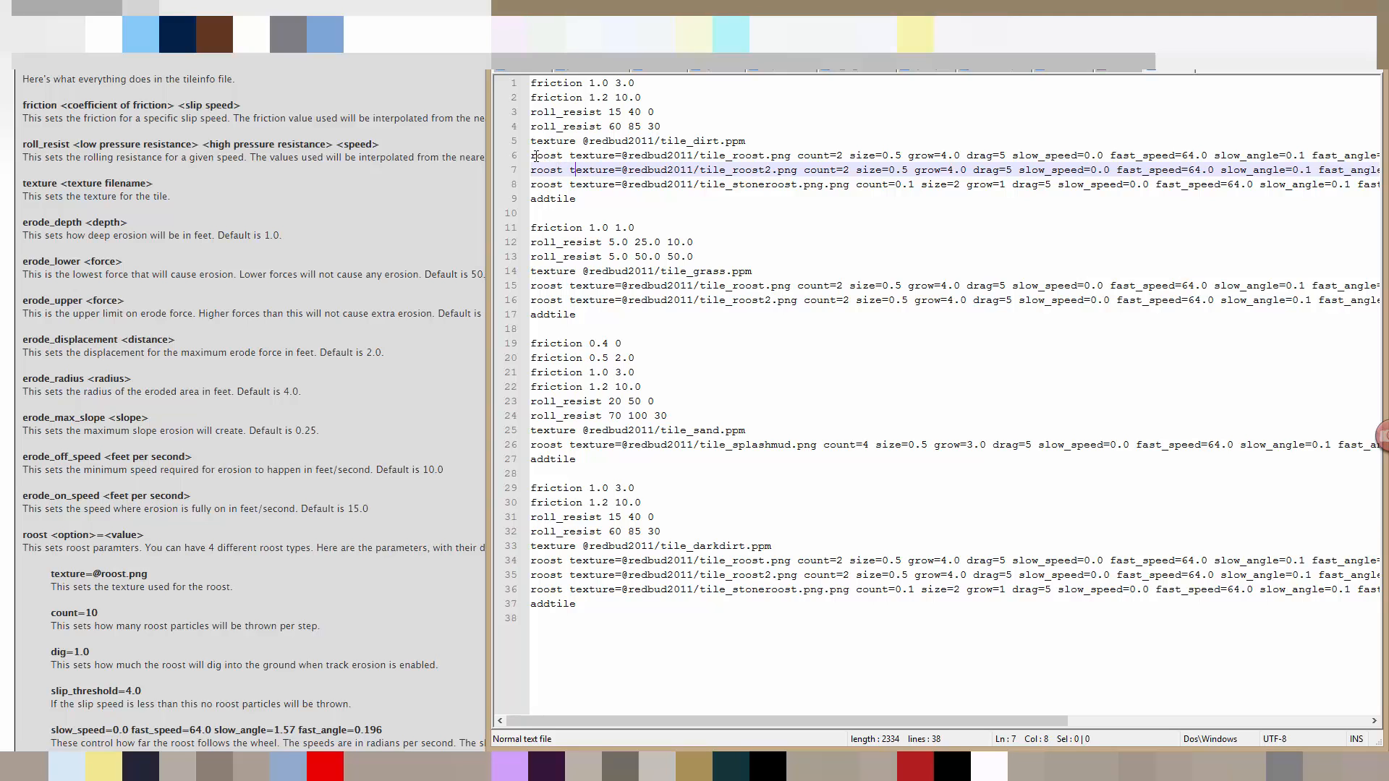
{"action": "left_click_drag", "start_coordinate": [533, 156], "coordinate": [574, 180]}
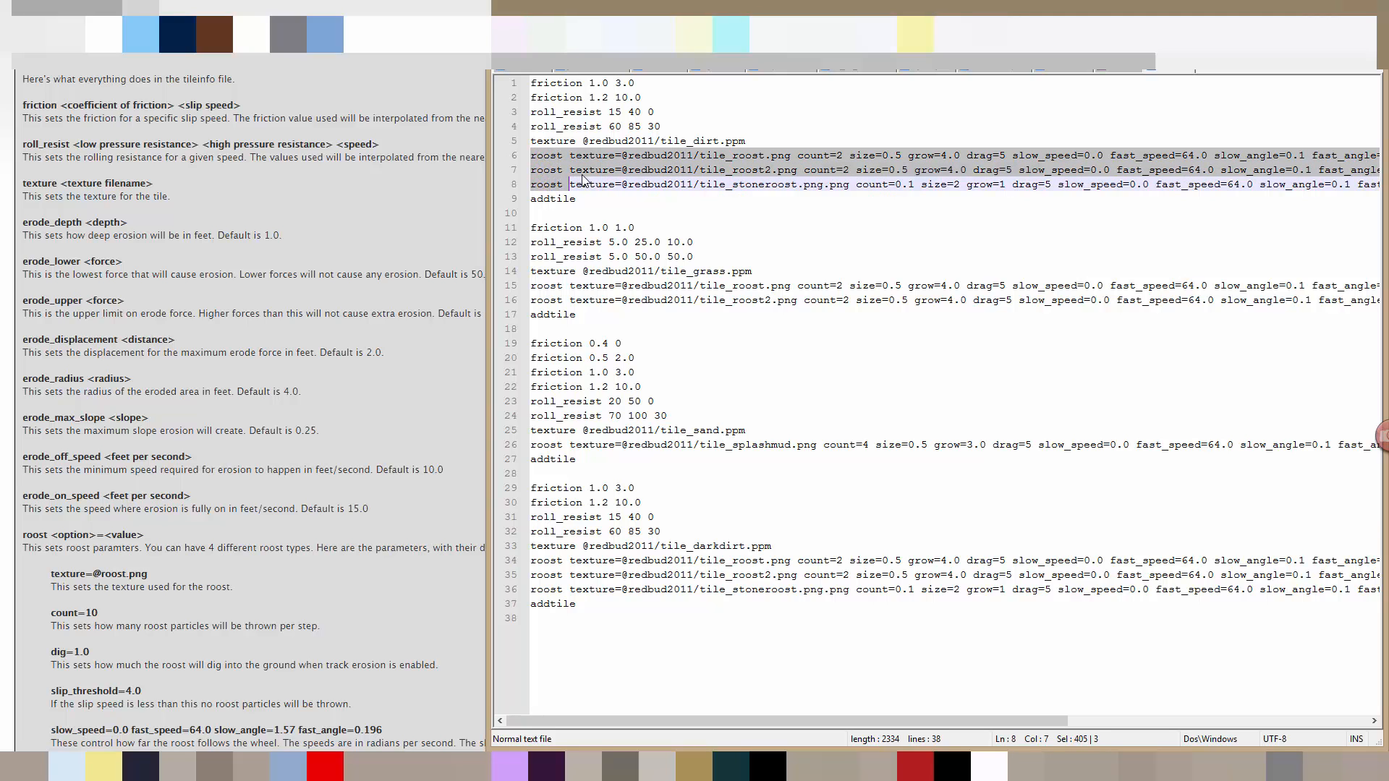
{"action": "left_click", "coordinate": [583, 175]}
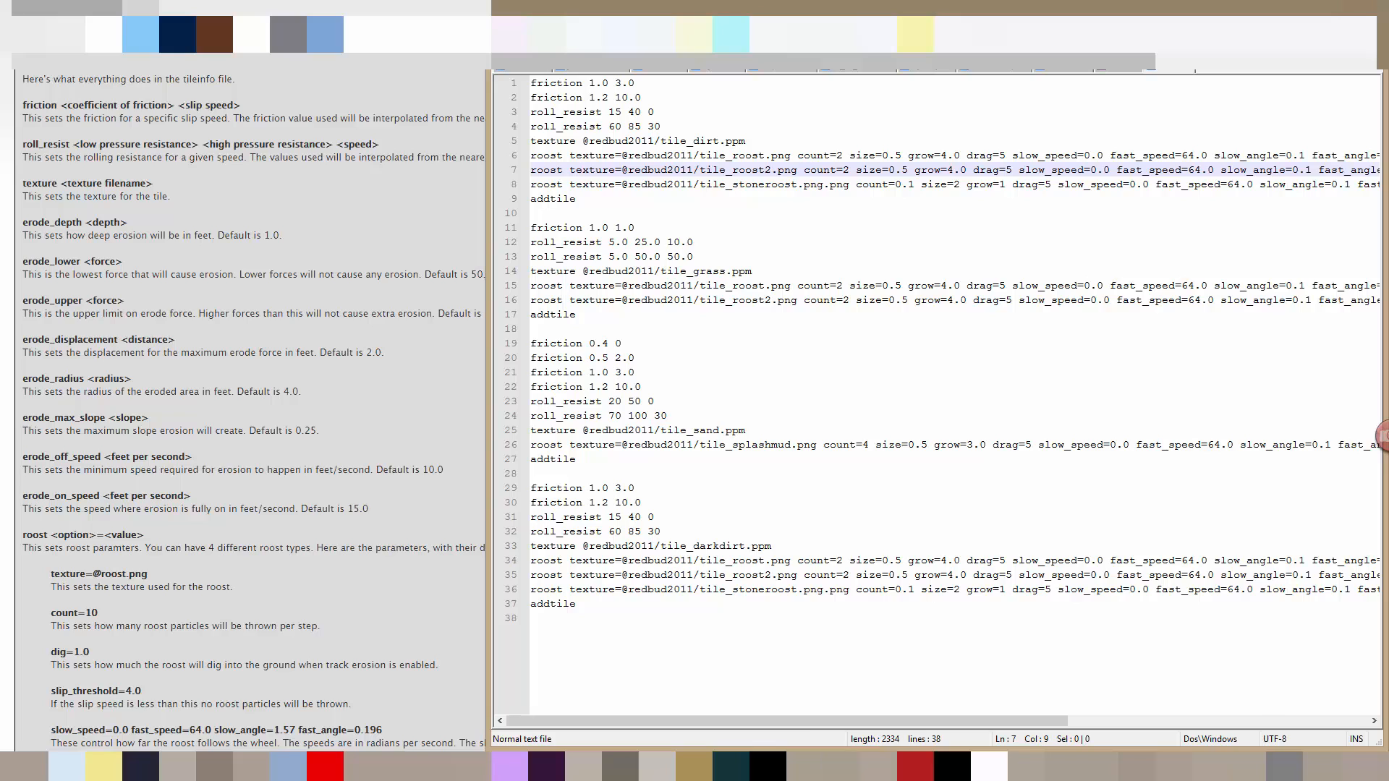
Switch to MX Simulator, check the Roost Density setting in the advanced graphics setup, and return to the track editor
{"action": "key", "text": "alt+Tab"}
{"action": "key", "text": "Escape"}
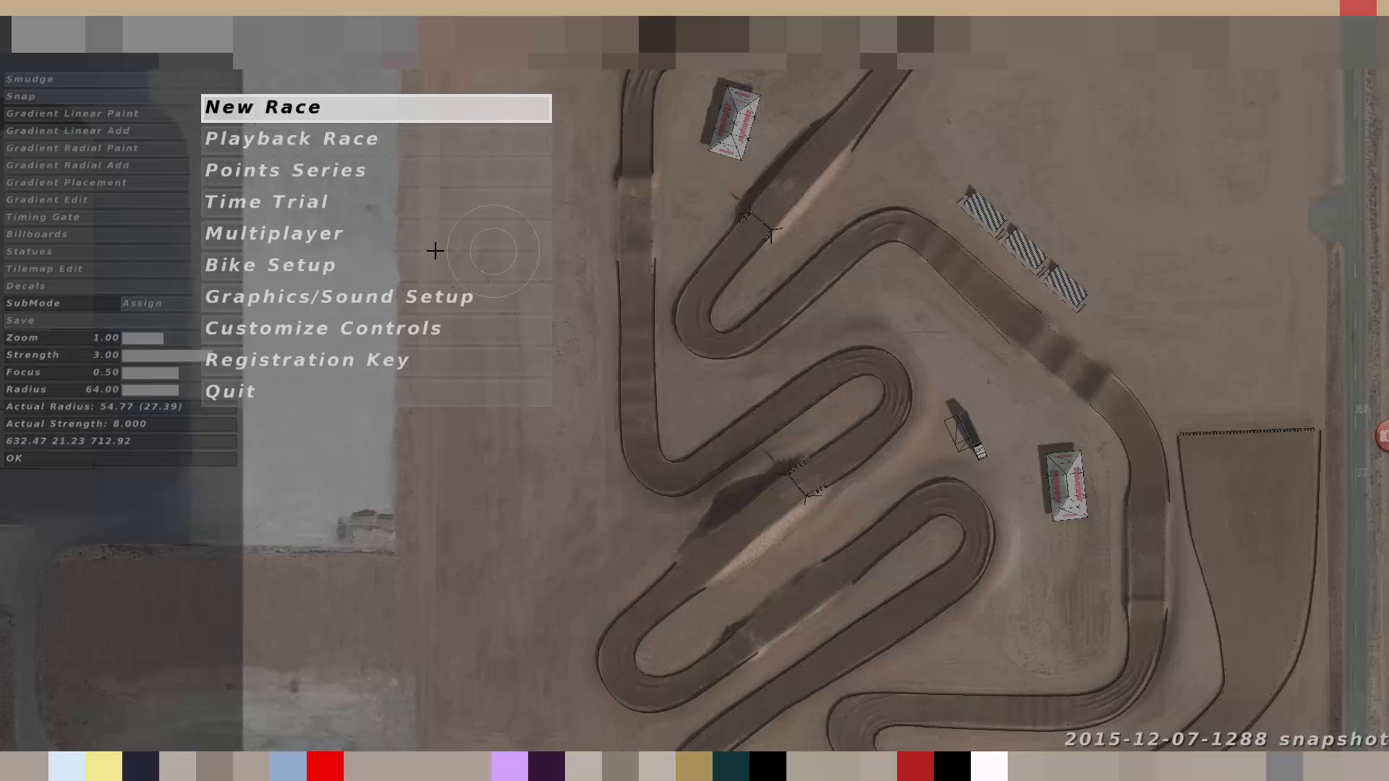
{"action": "key", "text": "Escape"}
{"action": "key", "text": "Escape"}
{"action": "left_click", "coordinate": [339, 299]}
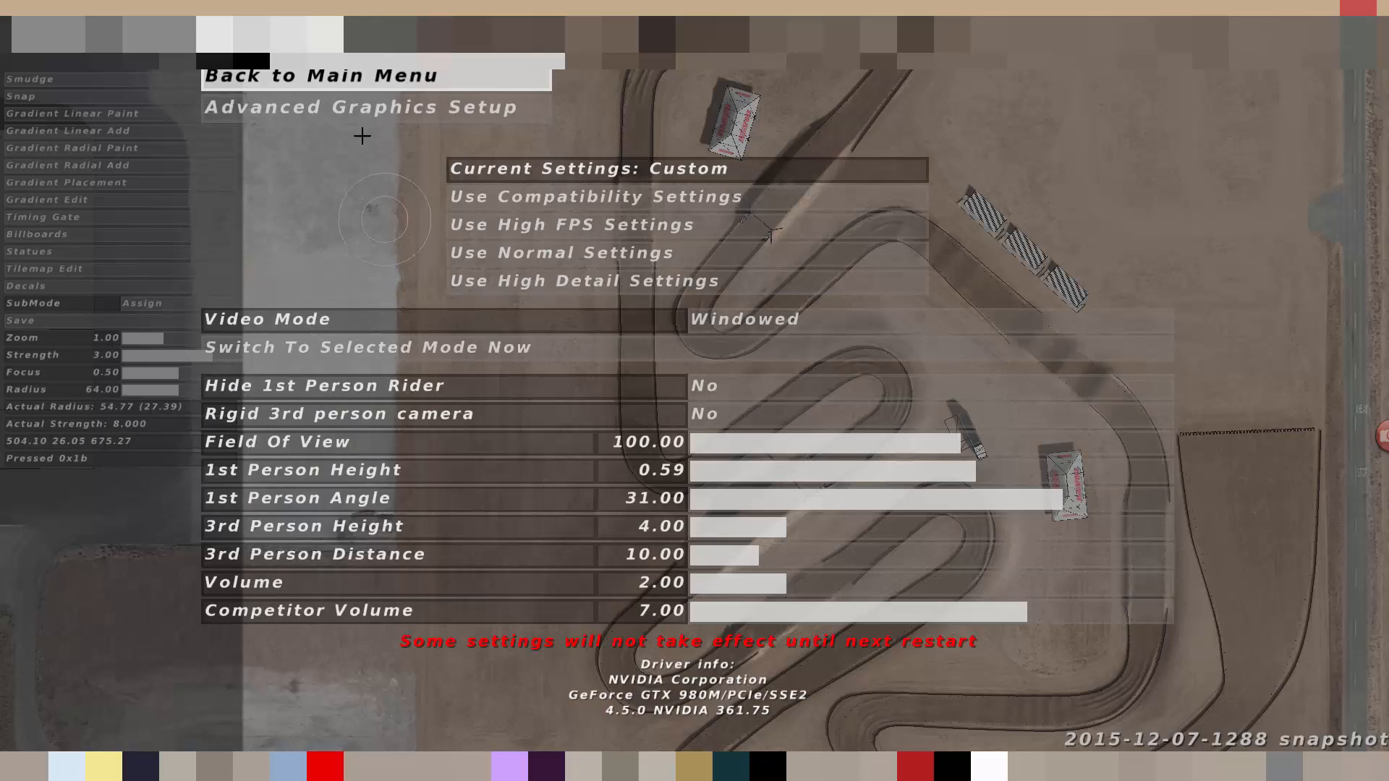
{"action": "left_click", "coordinate": [361, 109]}
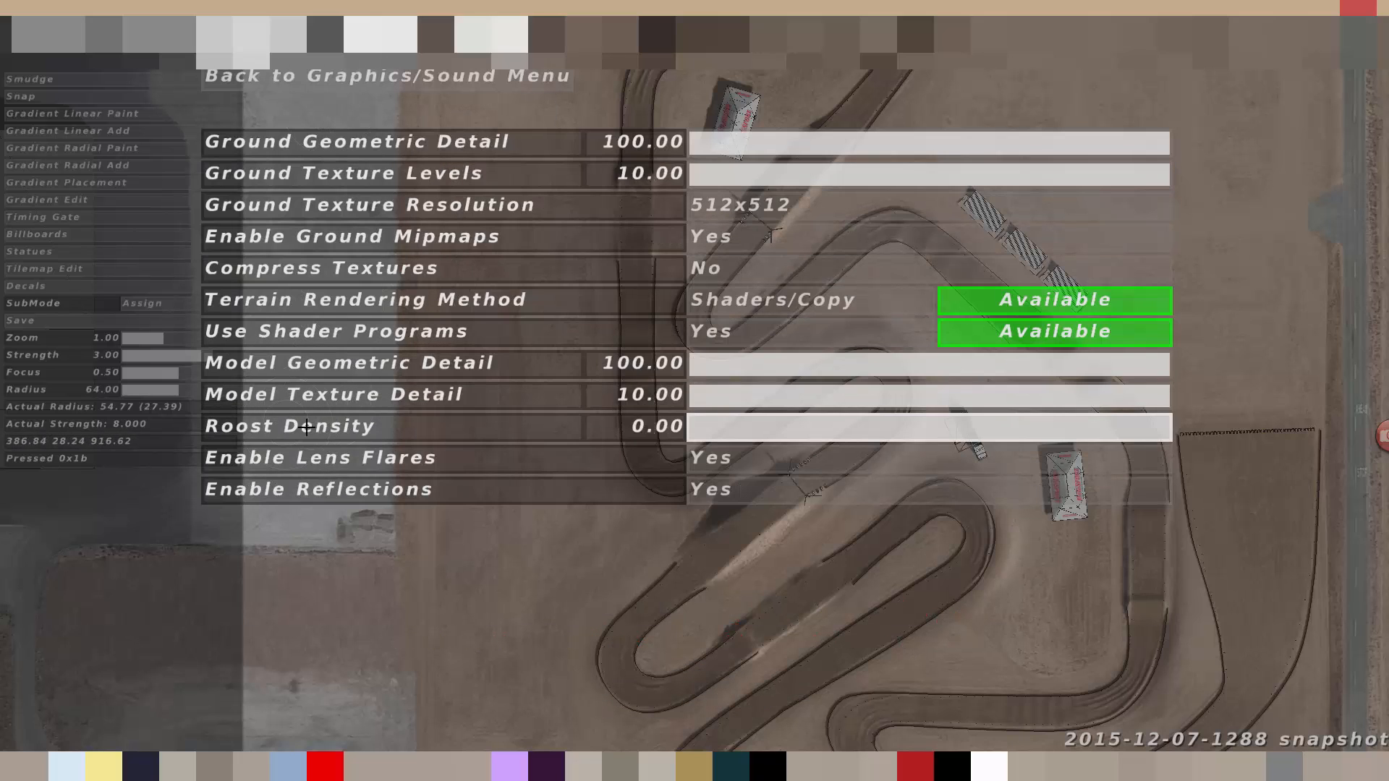
{"action": "mouse_move", "coordinate": [697, 424]}
{"action": "left_mouse_down"}
{"action": "mouse_move", "coordinate": [1032, 403]}
{"action": "mouse_move", "coordinate": [1085, 417]}
{"action": "mouse_move", "coordinate": [686, 424]}
{"action": "left_mouse_up"}
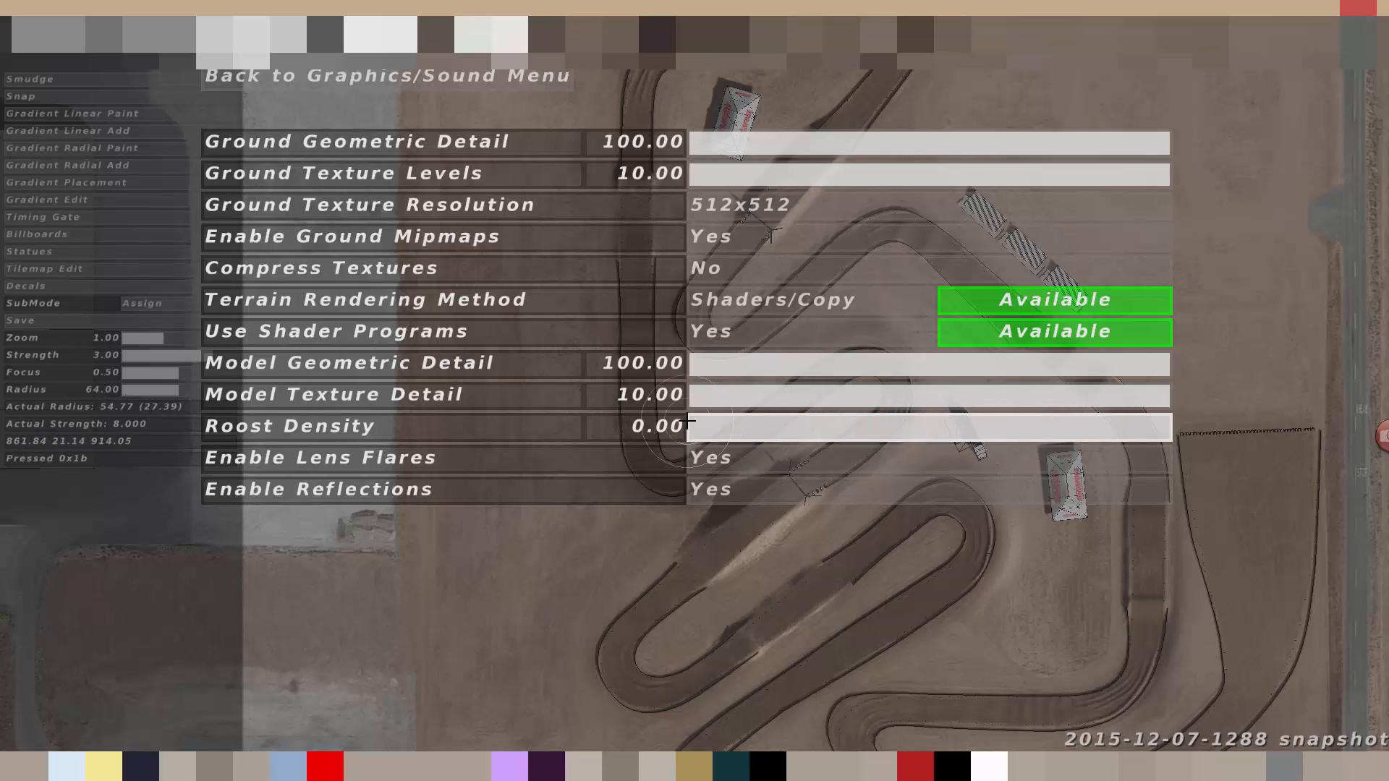
{"action": "left_click", "coordinate": [343, 80]}
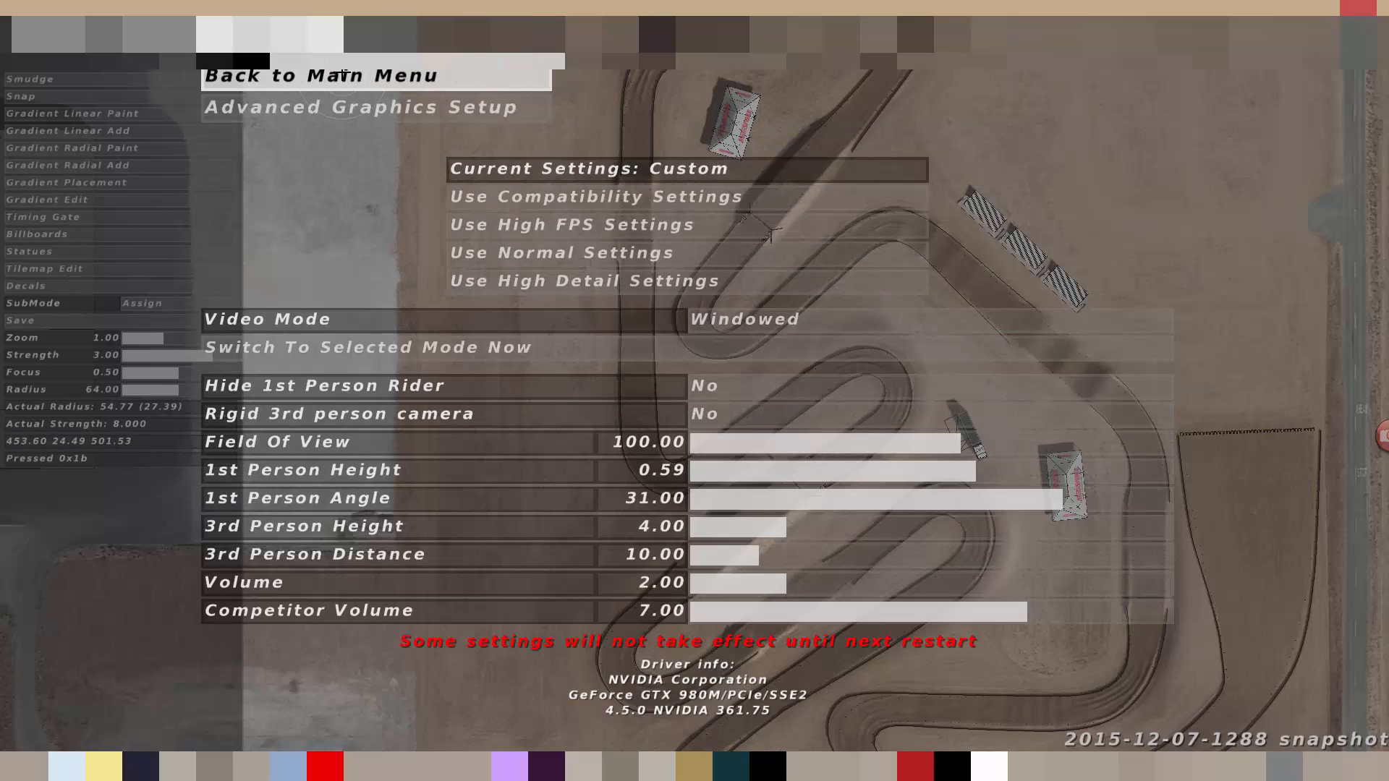
{"action": "left_click", "coordinate": [343, 75]}
{"action": "key", "text": "Escape"}
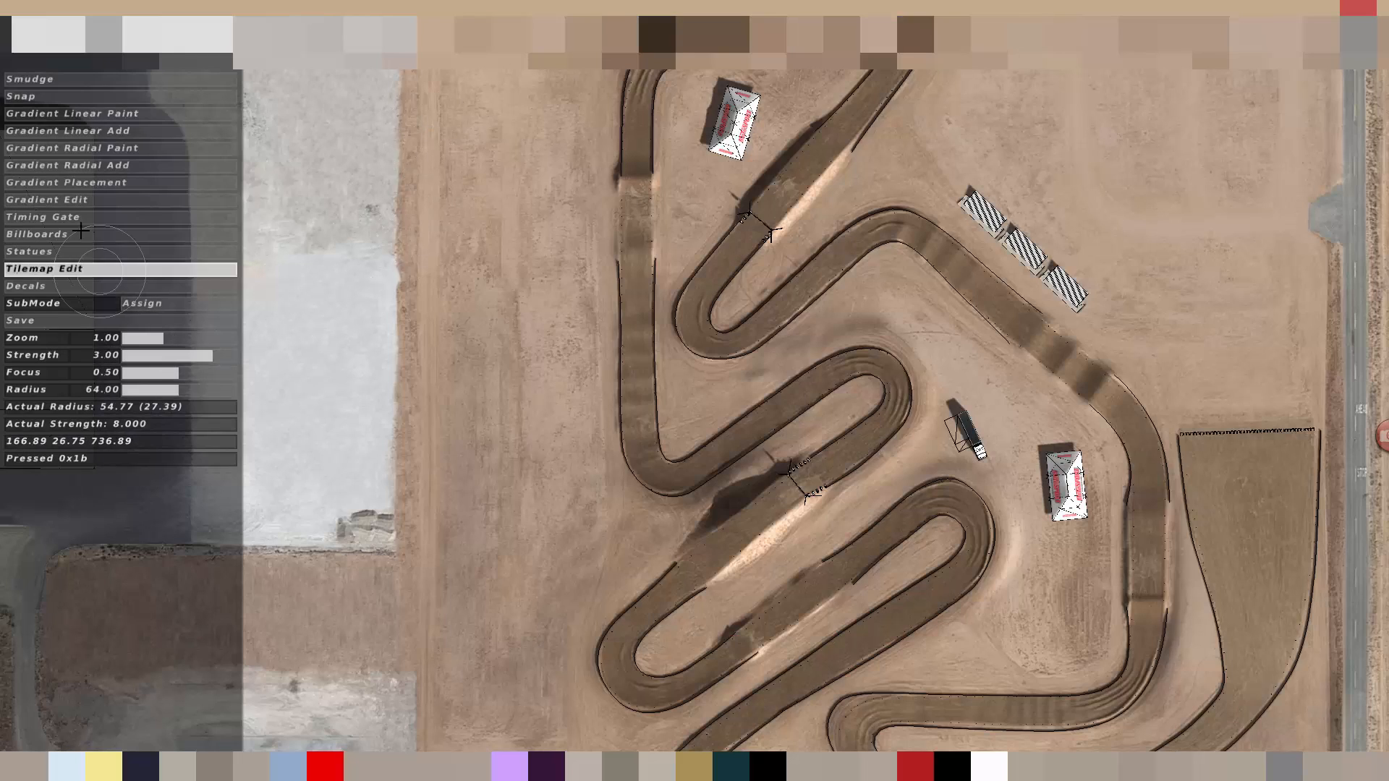
Activate Tilemap Edit, preview the tile numbers up to 3, and set the tile to 1
{"action": "left_click", "coordinate": [35, 274]}
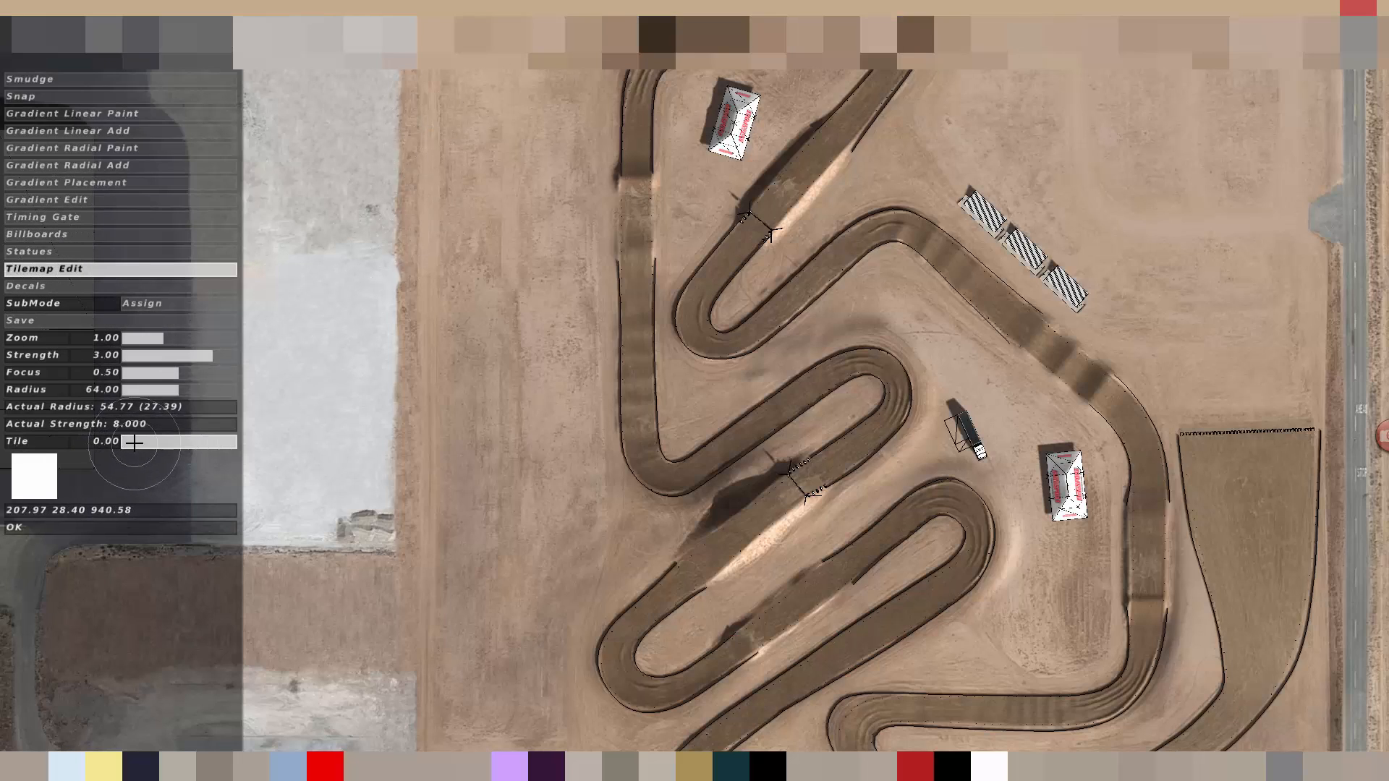
{"action": "left_click_drag", "start_coordinate": [134, 443], "coordinate": [224, 441]}
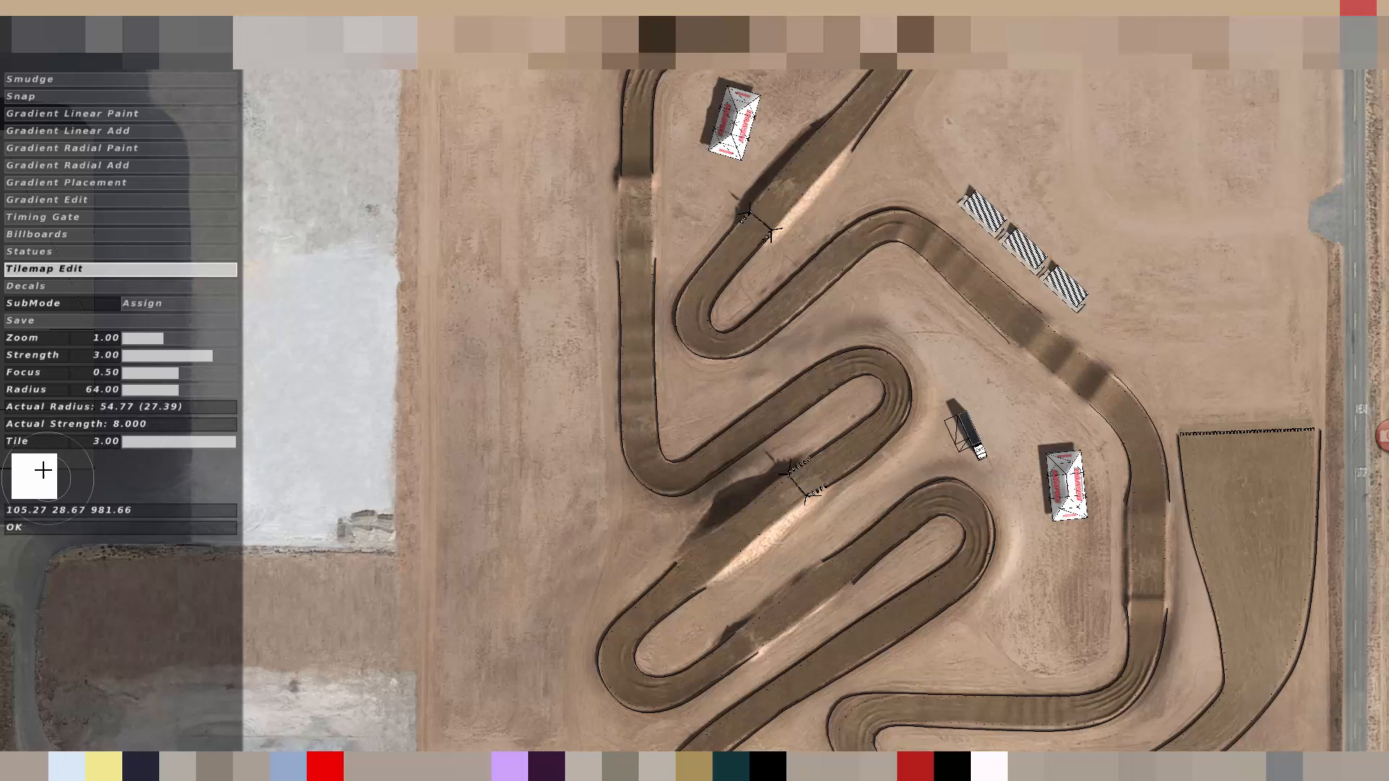
{"action": "left_click", "coordinate": [133, 442]}
{"action": "left_click", "coordinate": [174, 443]}
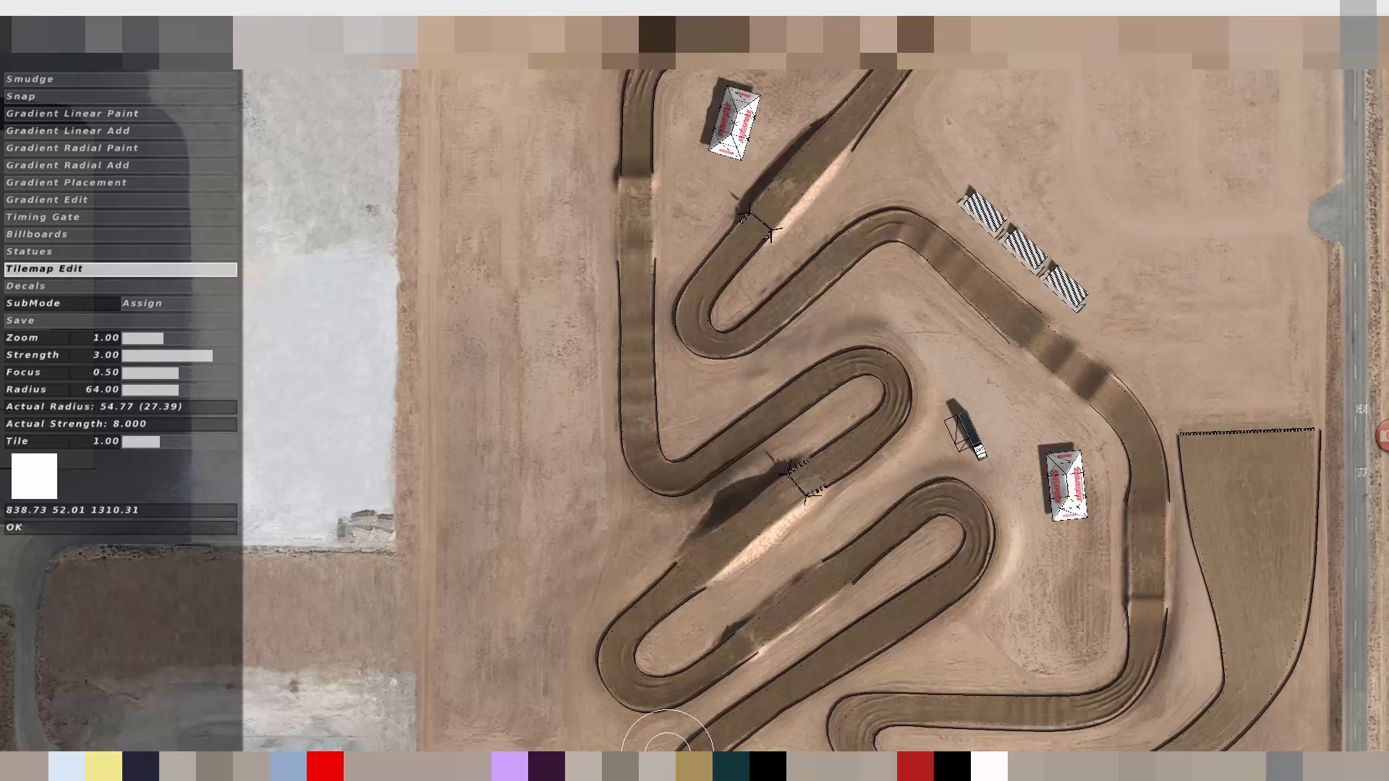
Switch to Notepad++ and highlight the redbud2011 folder references in the tileinfo file
{"action": "left_click", "coordinate": [642, 767]}
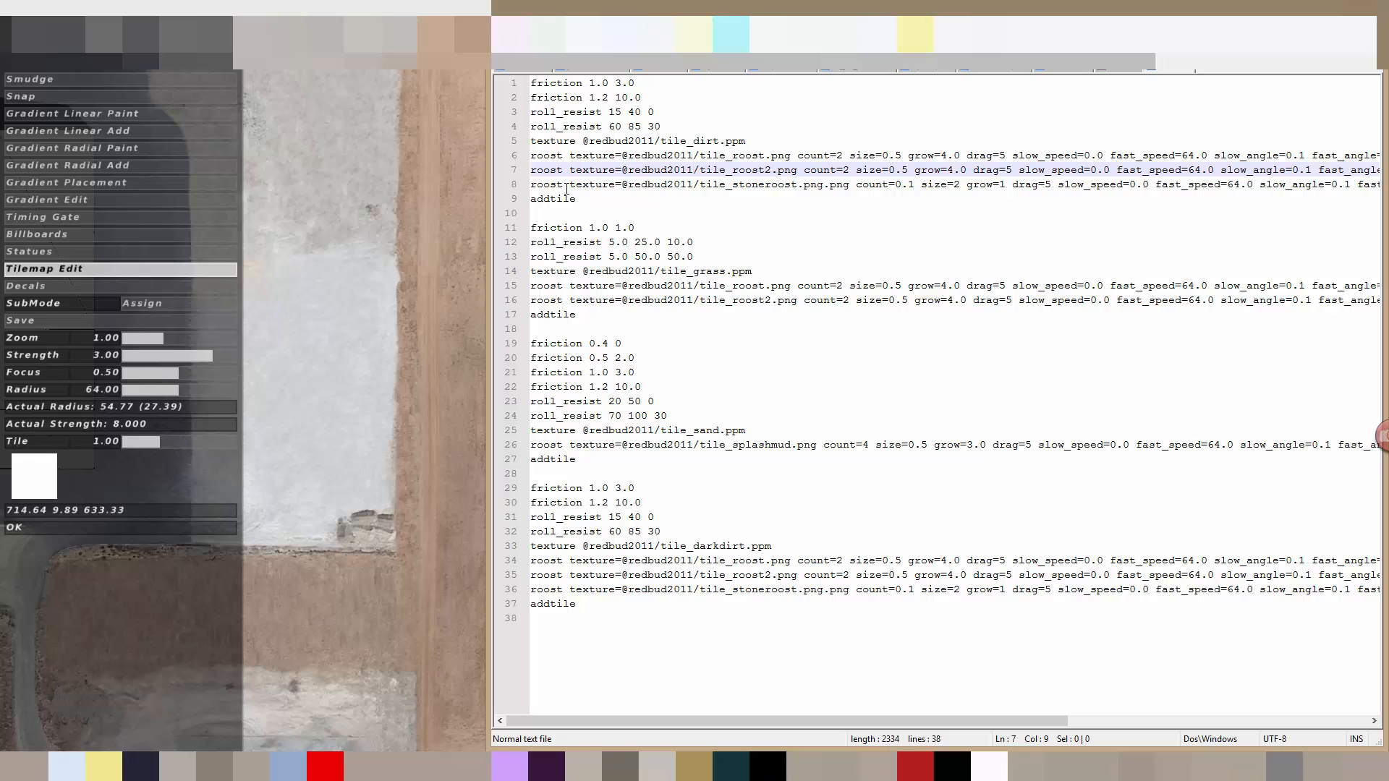
{"action": "double_click", "coordinate": [591, 141]}
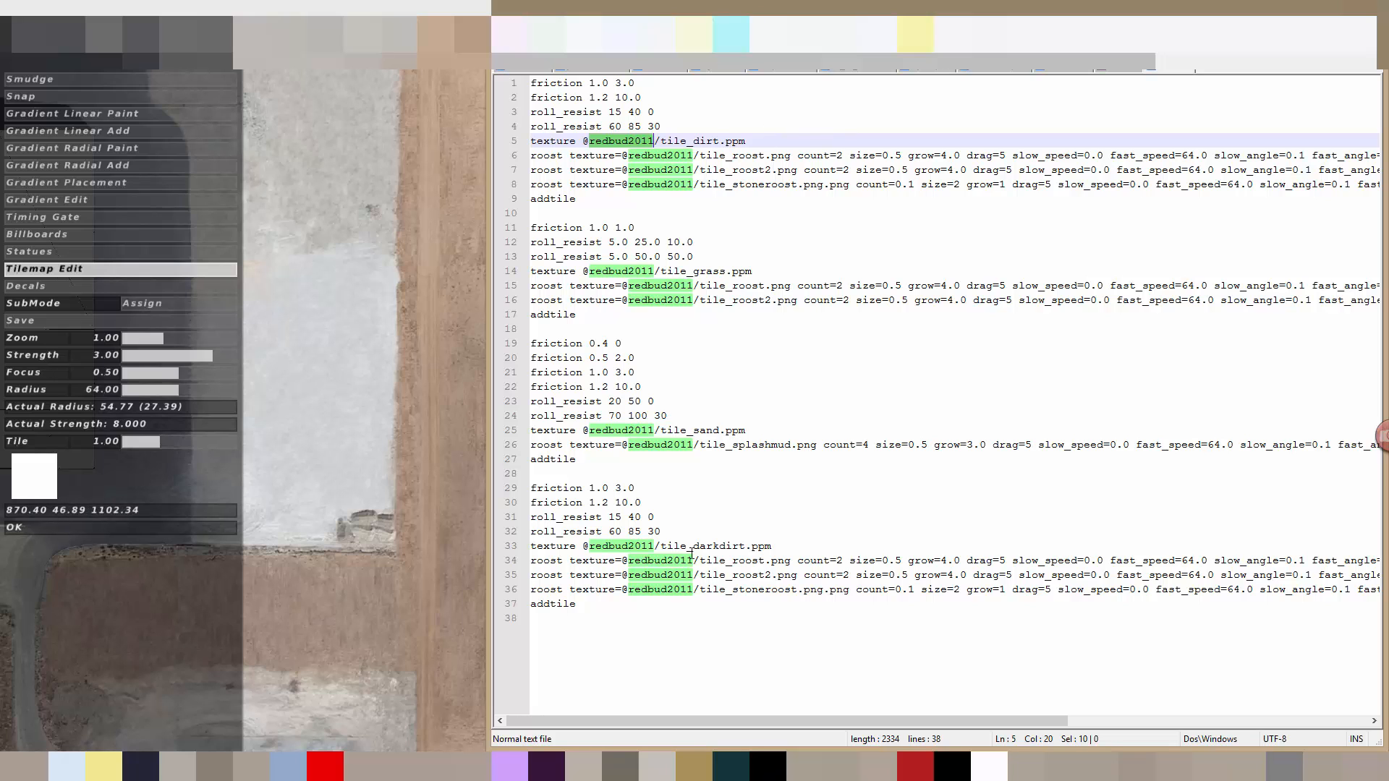
Switch to MX Simulator and start a new race on 2015 Australian Supercross Round 1 Rooty Hill, NSW
{"action": "left_click", "coordinate": [181, 9]}
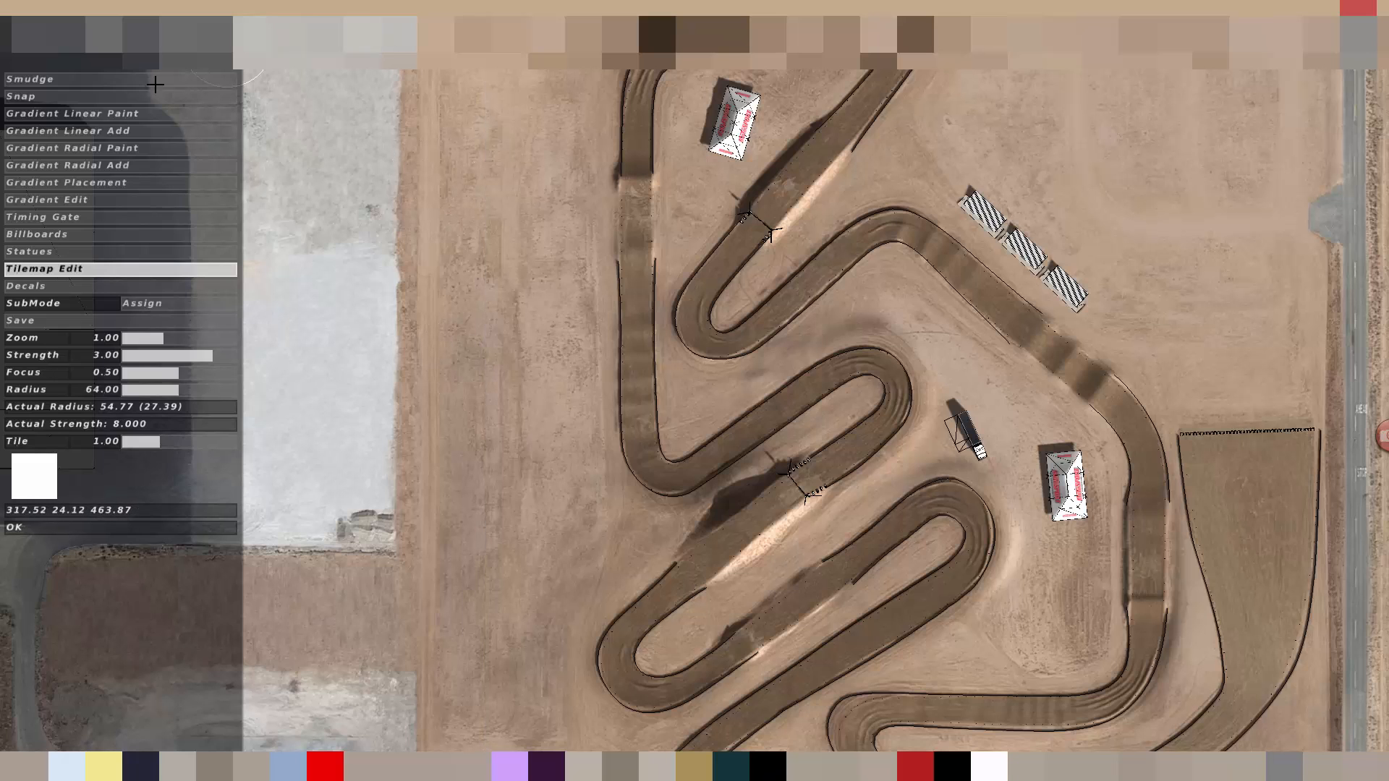
{"action": "key", "text": "Escape"}
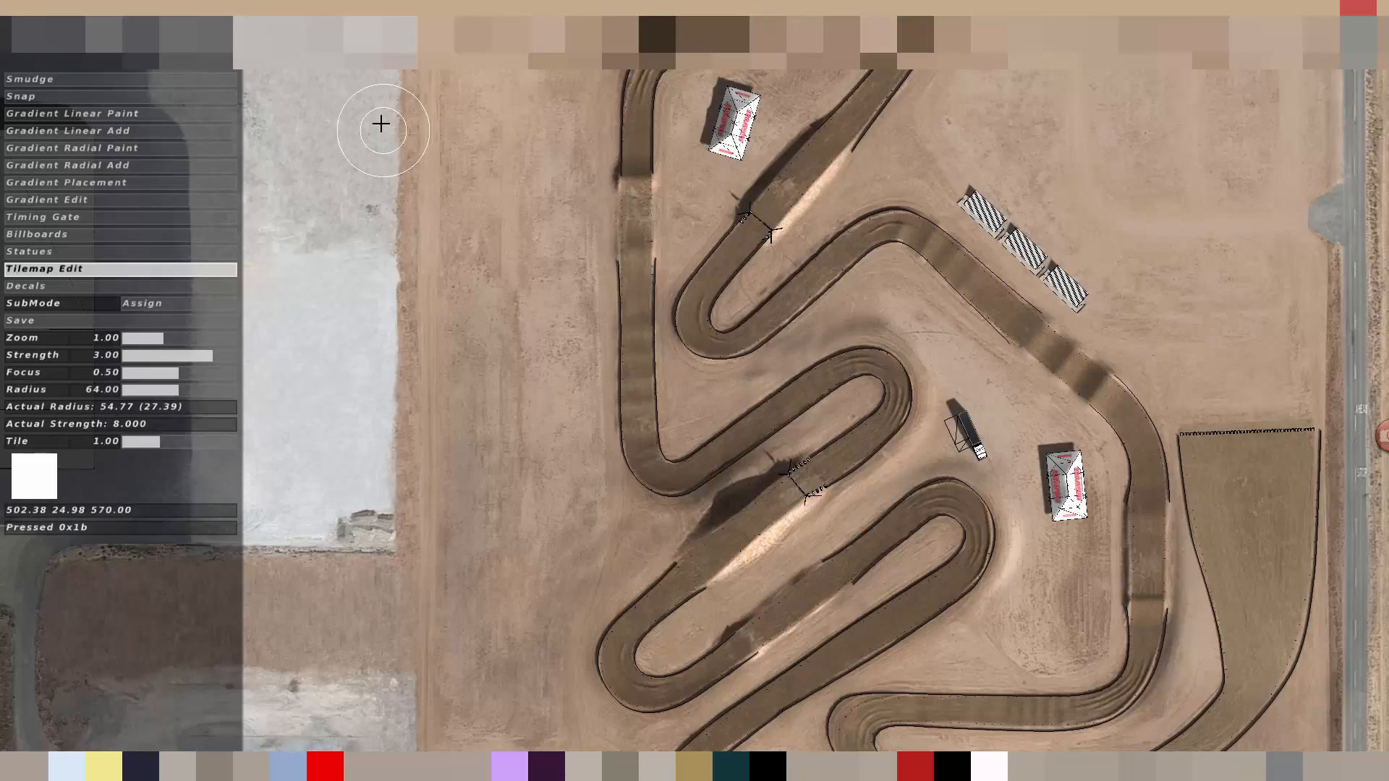
{"action": "left_click", "coordinate": [863, 76]}
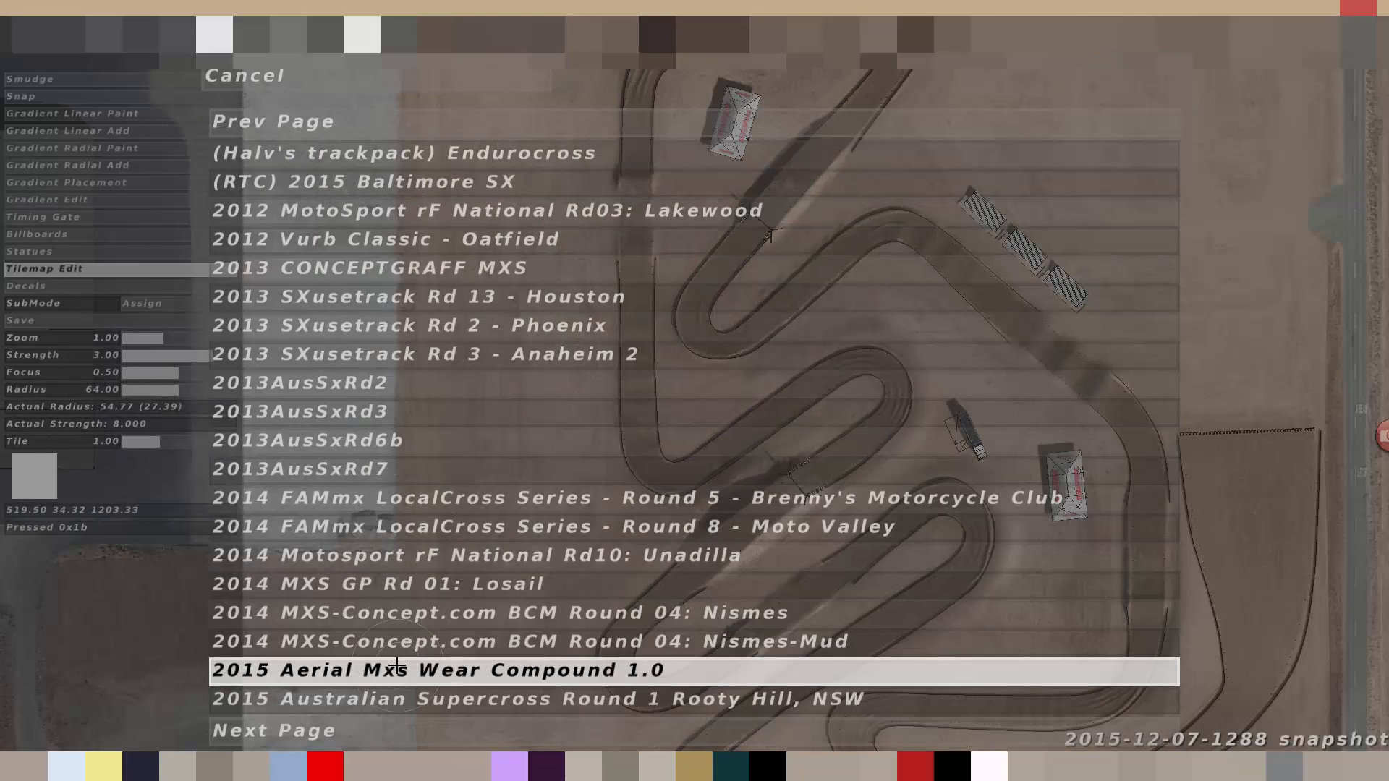
{"action": "left_click", "coordinate": [362, 699]}
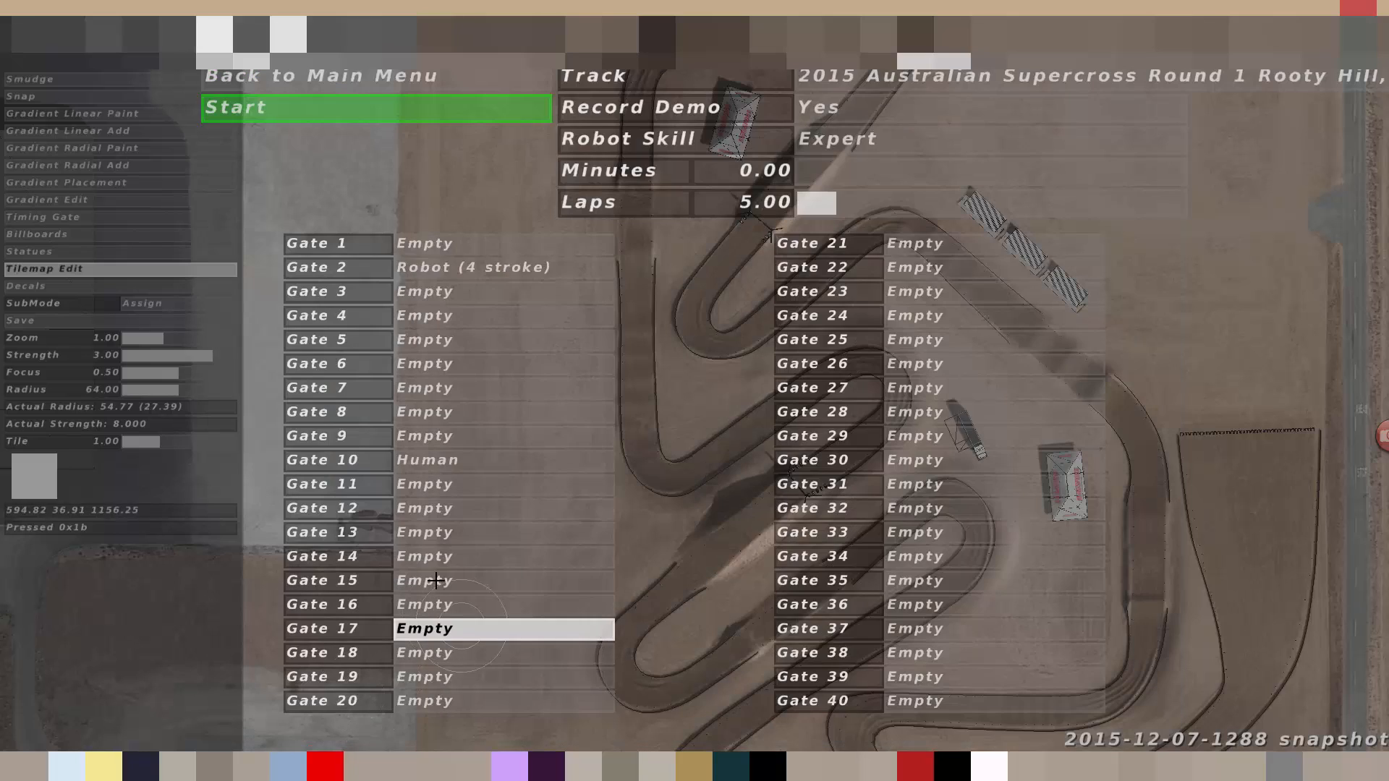
{"action": "left_click", "coordinate": [414, 110]}
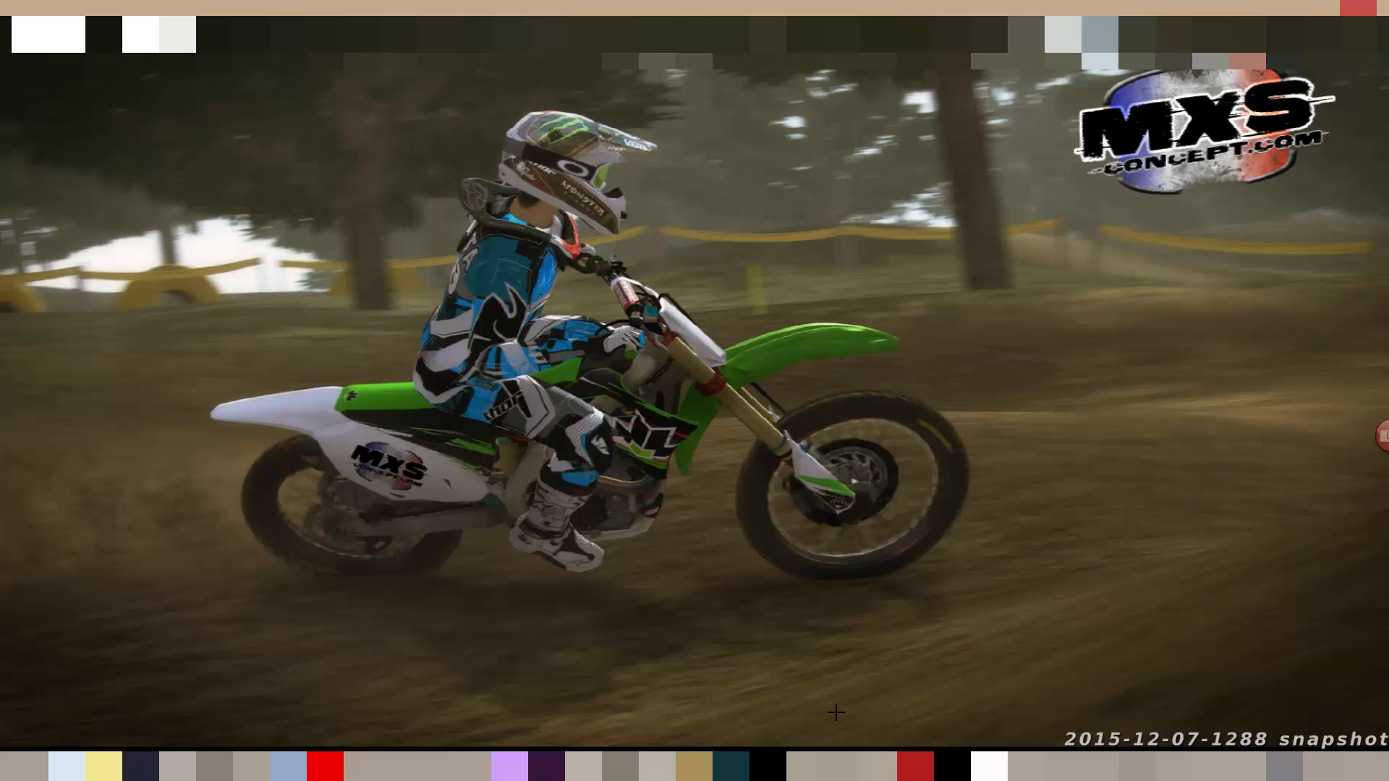
Switch to the tileinfo info forum topic in Chrome and examine friction's coefficient of friction and slip speed parameters
{"action": "mouse_move", "coordinate": [695, 767]}
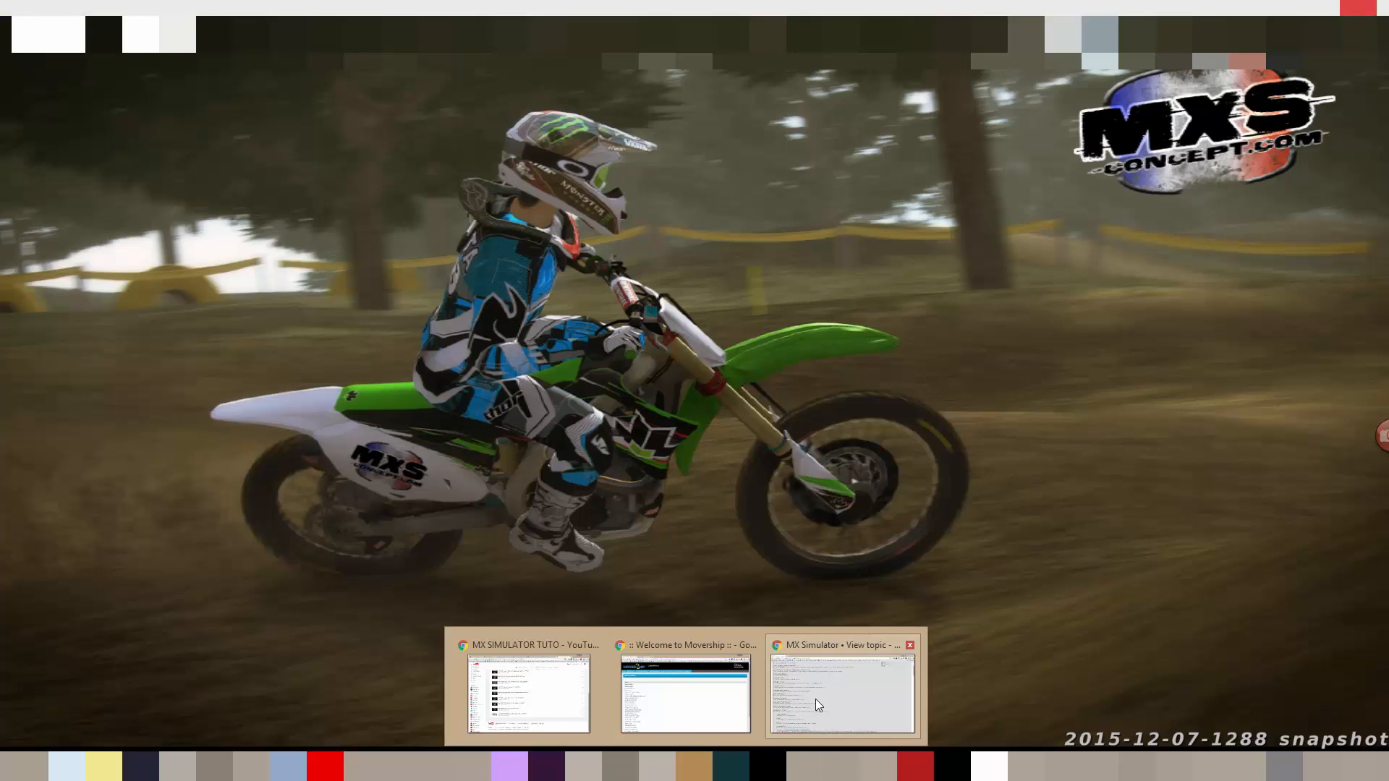
{"action": "left_click", "coordinate": [815, 699]}
{"action": "scroll", "coordinate": [146, 241], "scroll_direction": "up", "scroll_amount": 1}
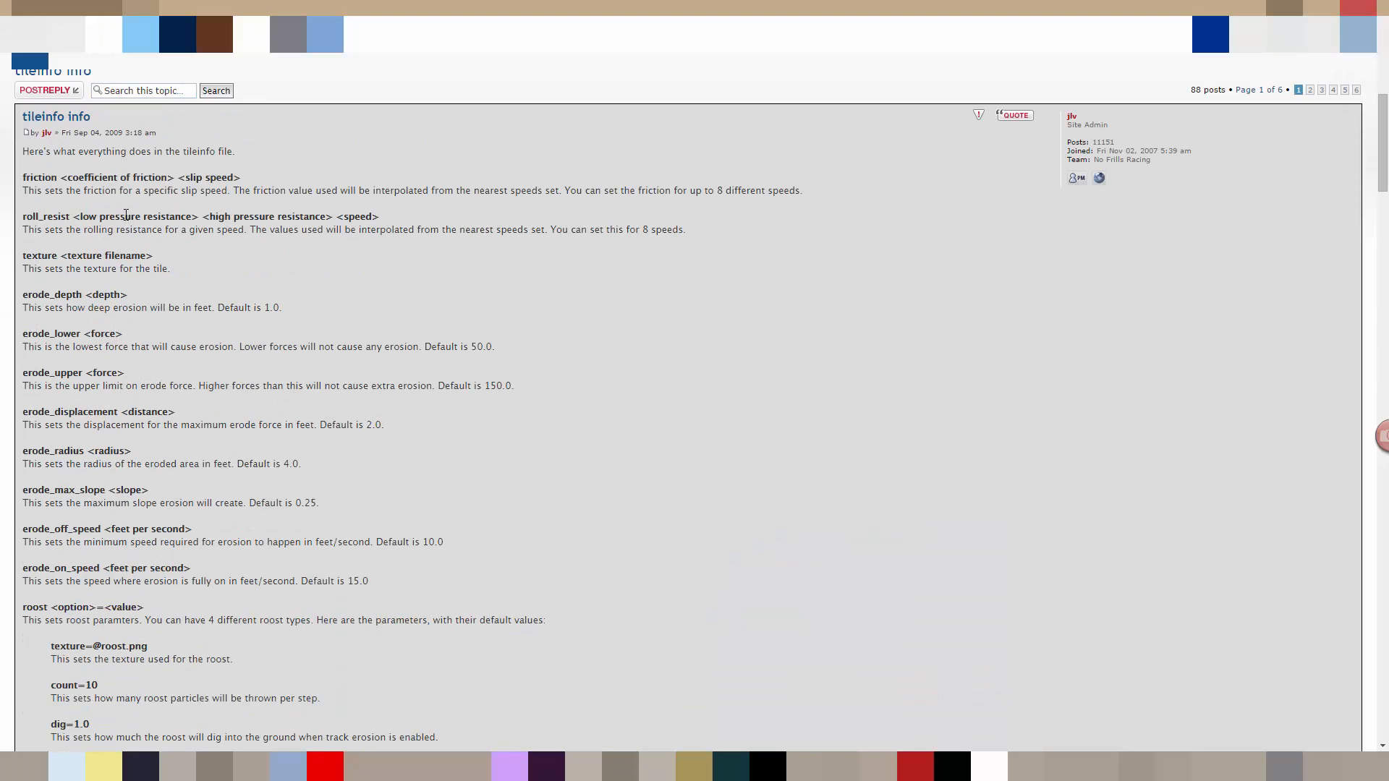
{"action": "scroll", "coordinate": [41, 175], "scroll_direction": "down", "scroll_amount": 1}
{"action": "double_click", "coordinate": [45, 104]}
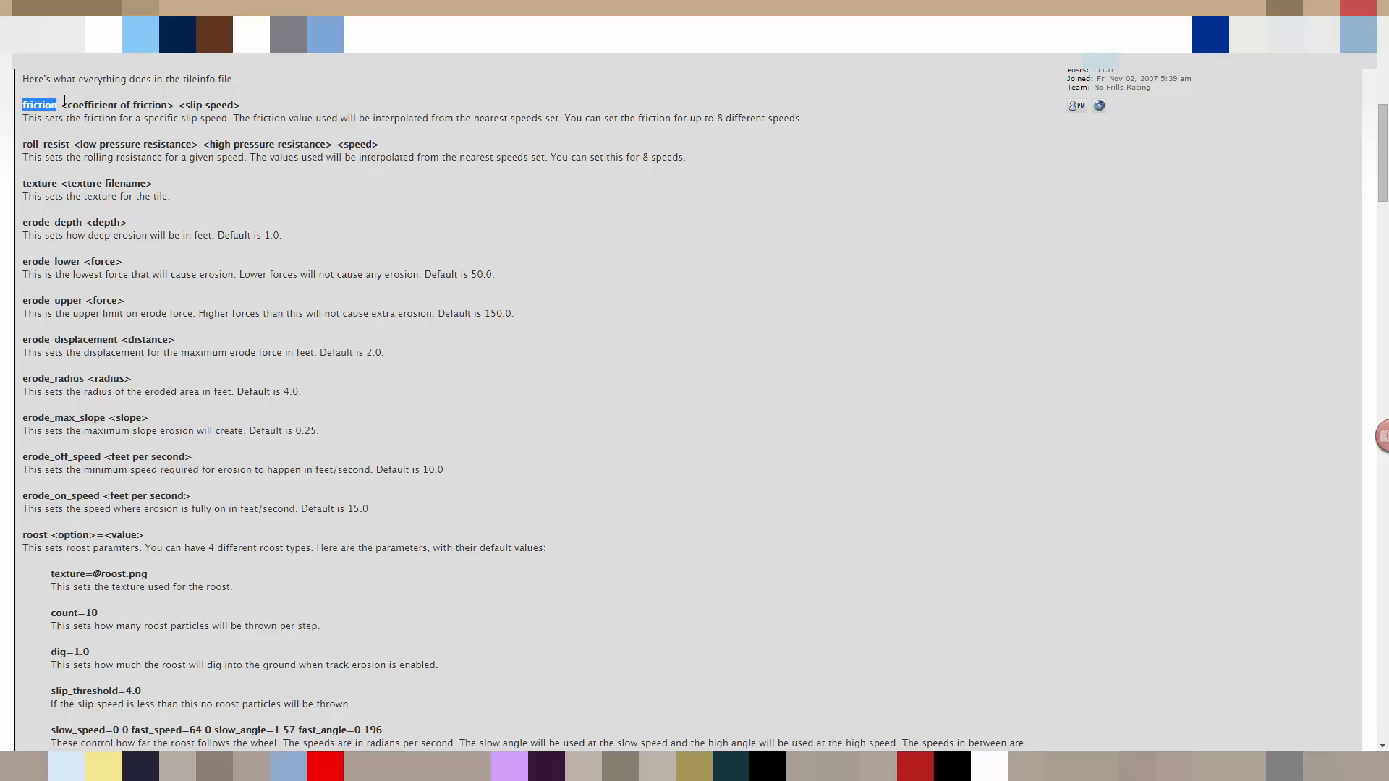
{"action": "left_click", "coordinate": [85, 109]}
{"action": "left_click_drag", "start_coordinate": [74, 102], "coordinate": [171, 102]}
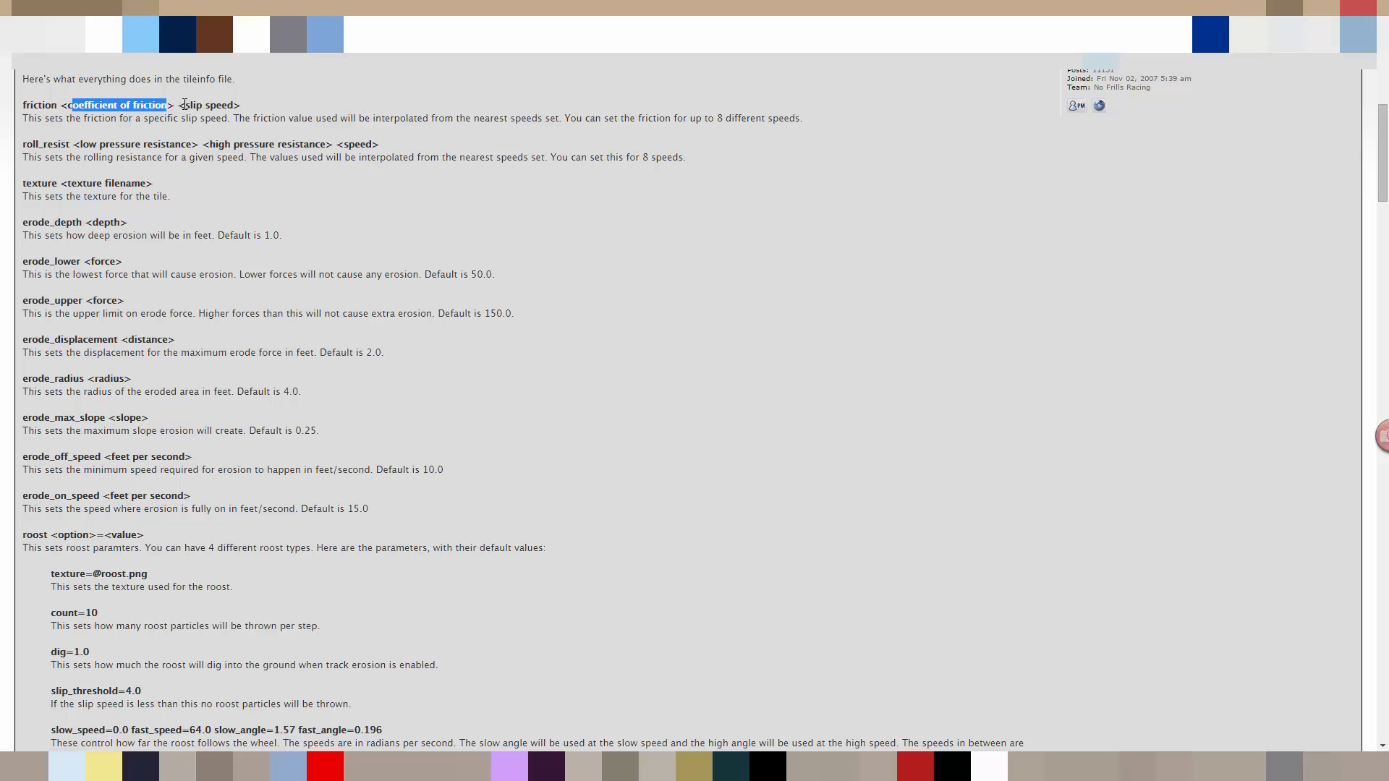
{"action": "left_click_drag", "start_coordinate": [186, 105], "coordinate": [234, 105]}
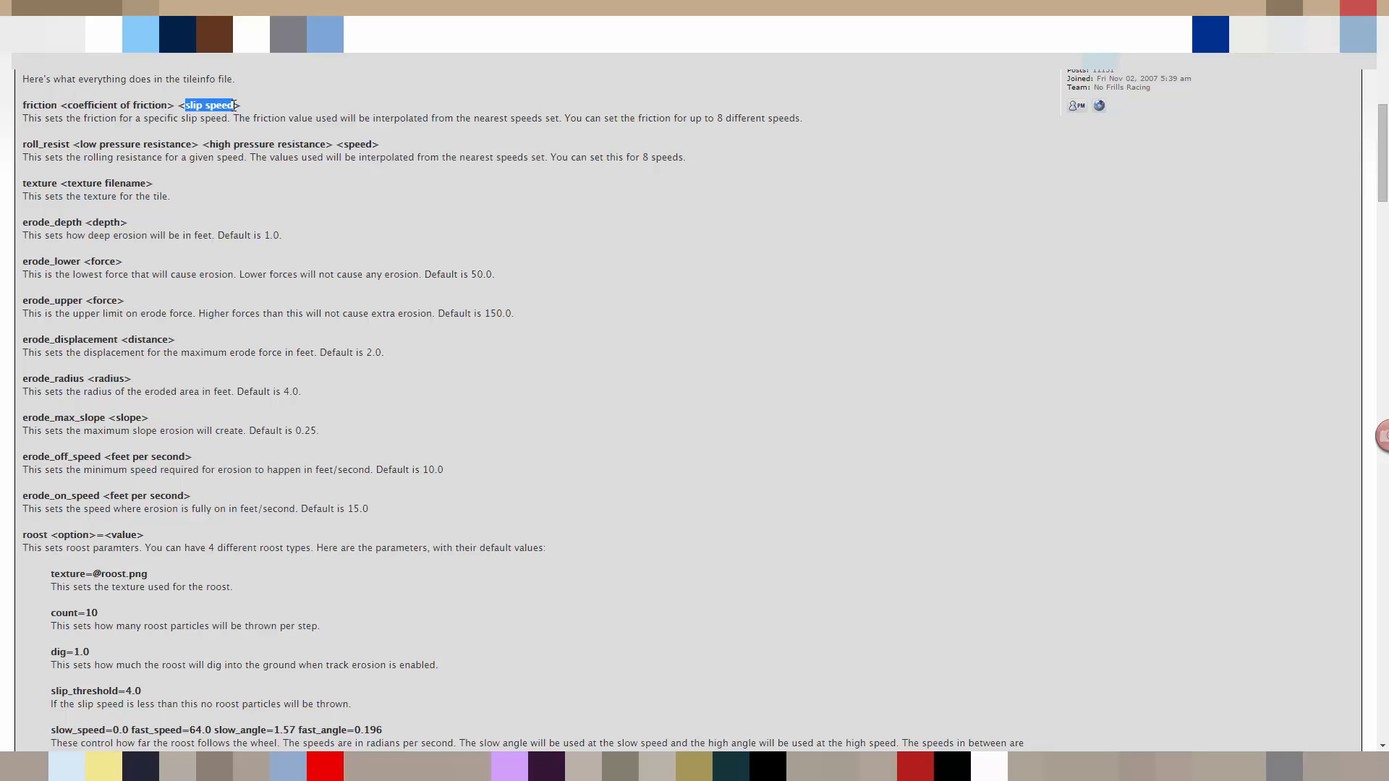
Examine the friction description, covering interpolation between the nearest speeds and the limit on different speeds
{"action": "left_click", "coordinate": [194, 120]}
{"action": "left_click_drag", "start_coordinate": [26, 118], "coordinate": [235, 105]}
{"action": "left_click", "coordinate": [219, 122]}
{"action": "left_click_drag", "start_coordinate": [265, 125], "coordinate": [295, 118]}
{"action": "left_click", "coordinate": [309, 117]}
{"action": "double_click", "coordinate": [135, 107]}
{"action": "left_click", "coordinate": [374, 118]}
{"action": "left_click_drag", "start_coordinate": [552, 120], "coordinate": [745, 117]}
{"action": "left_click", "coordinate": [745, 118]}
{"action": "left_click_drag", "start_coordinate": [31, 107], "coordinate": [57, 107]}
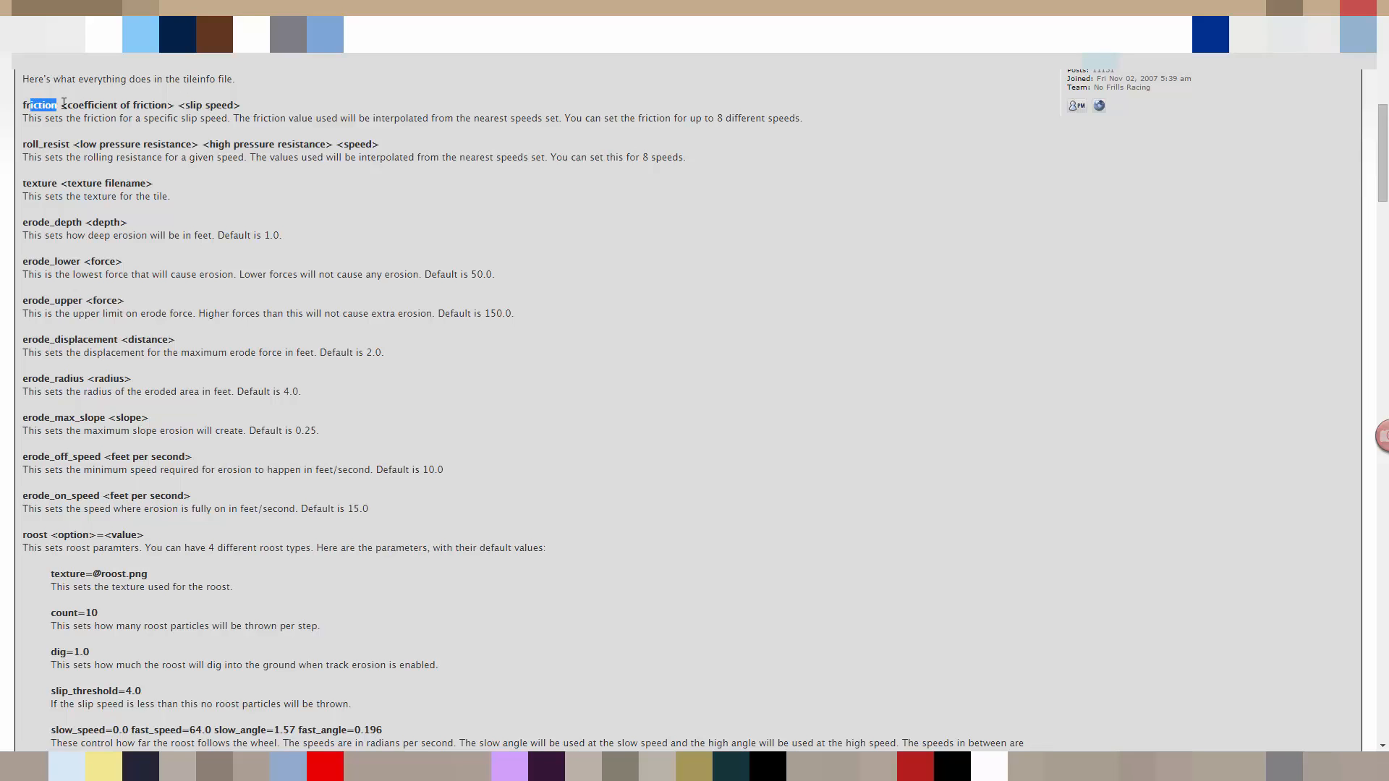
{"action": "left_click", "coordinate": [58, 107]}
Examine roll_resist's low pressure, high pressure and speed parameters, and compare them with the friction entry
{"action": "left_click_drag", "start_coordinate": [82, 144], "coordinate": [192, 145]}
{"action": "left_click", "coordinate": [146, 146]}
{"action": "left_click_drag", "start_coordinate": [254, 142], "coordinate": [297, 144]}
{"action": "left_click", "coordinate": [350, 140]}
{"action": "left_click_drag", "start_coordinate": [26, 158], "coordinate": [209, 157]}
{"action": "left_click", "coordinate": [209, 157]}
{"action": "left_click_drag", "start_coordinate": [21, 136], "coordinate": [180, 129]}
{"action": "left_click", "coordinate": [71, 146]}
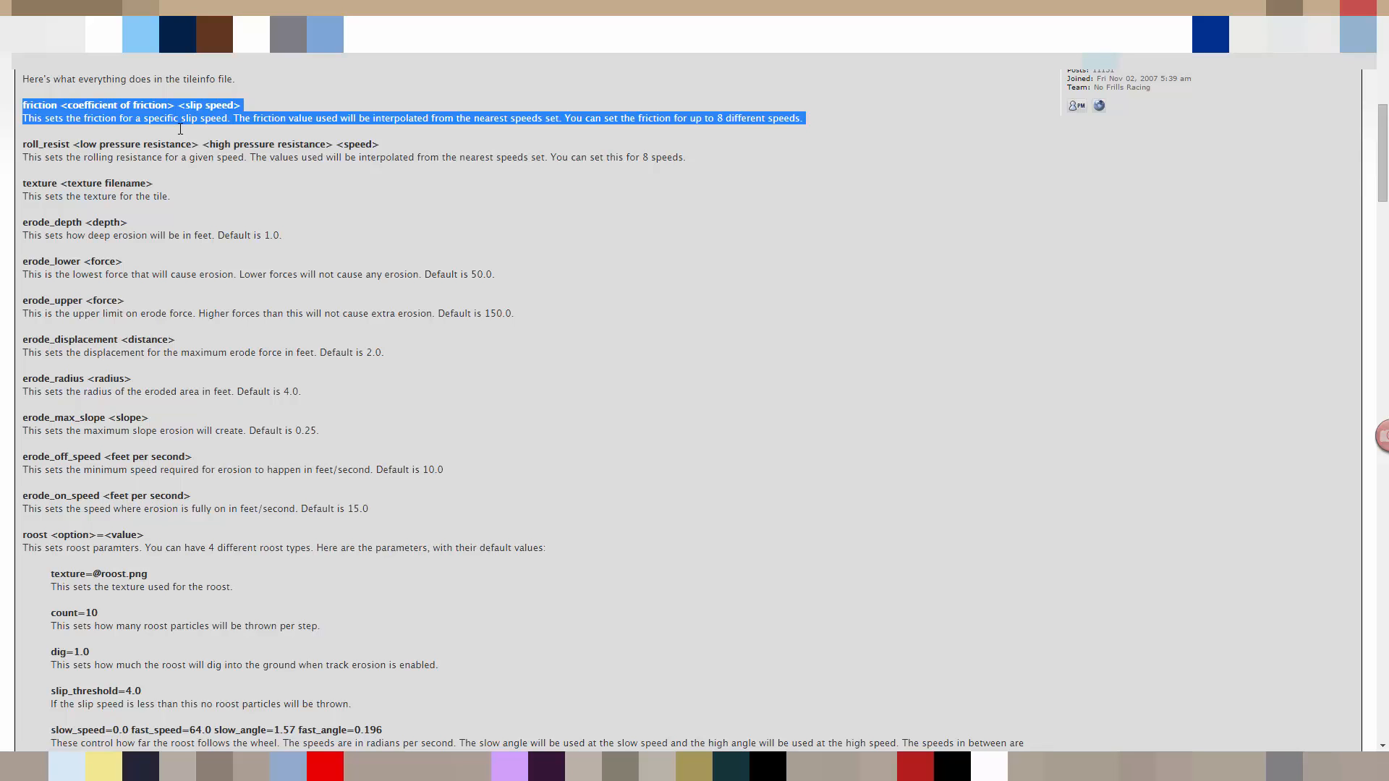
{"action": "left_click", "coordinate": [180, 129]}
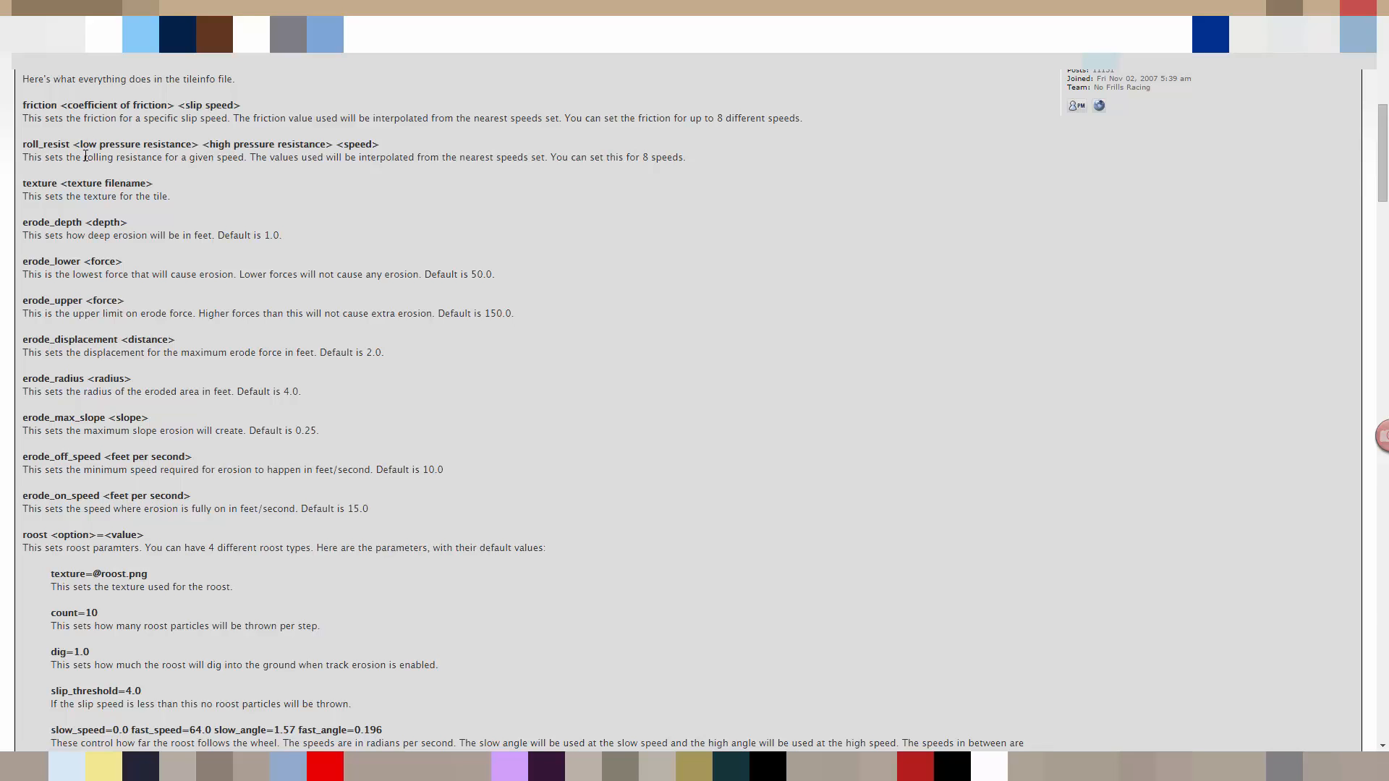
Highlight the rolling resistance and value interpolation wording in the roll_resist description
{"action": "left_click_drag", "start_coordinate": [86, 157], "coordinate": [160, 156]}
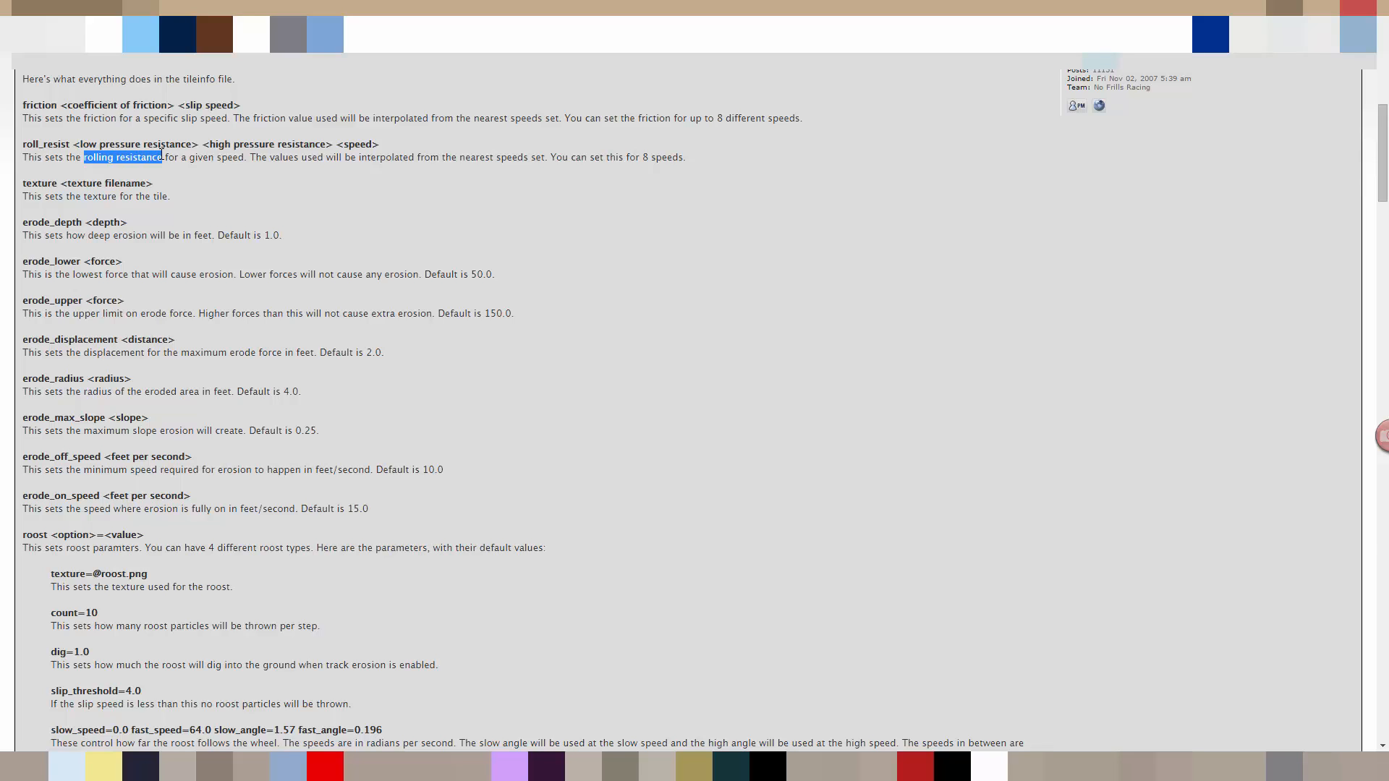
{"action": "left_click", "coordinate": [160, 155]}
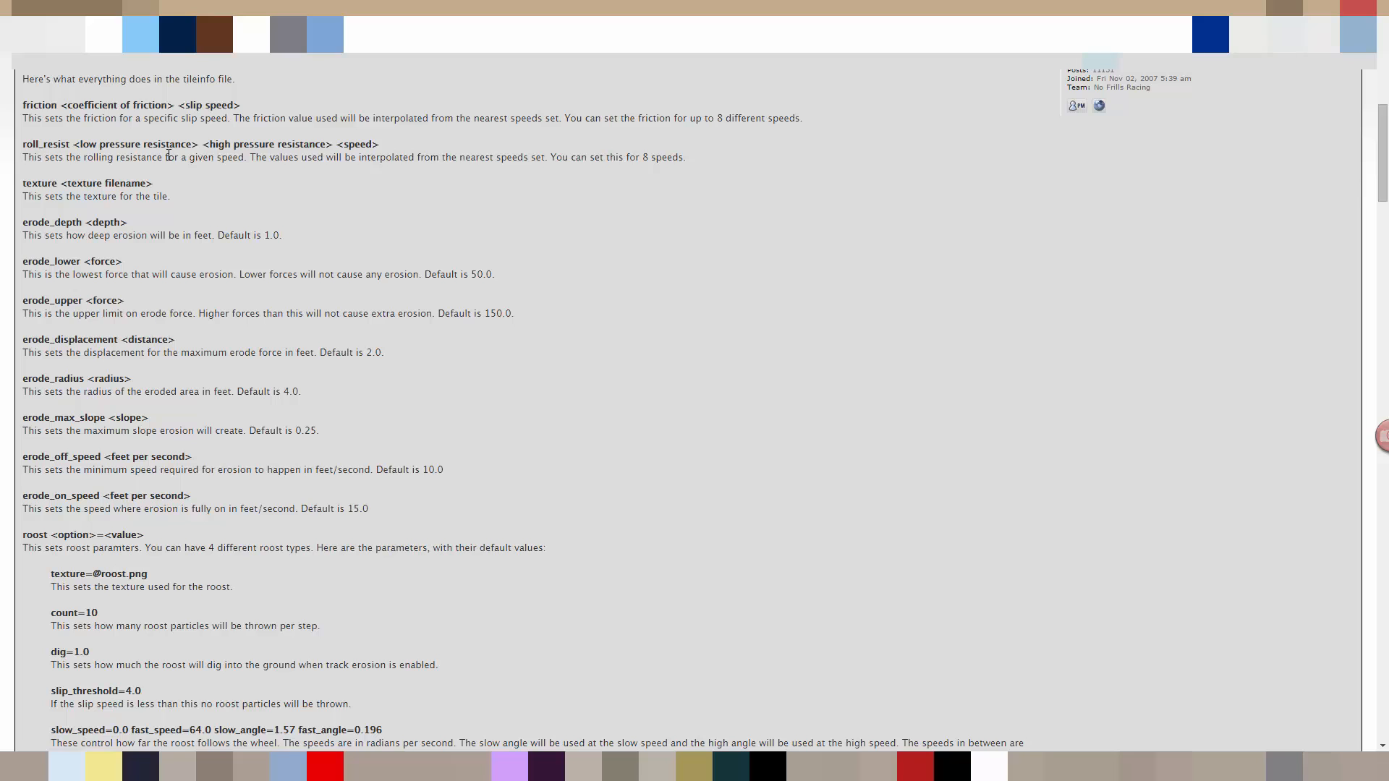
{"action": "left_click_drag", "start_coordinate": [248, 153], "coordinate": [540, 154]}
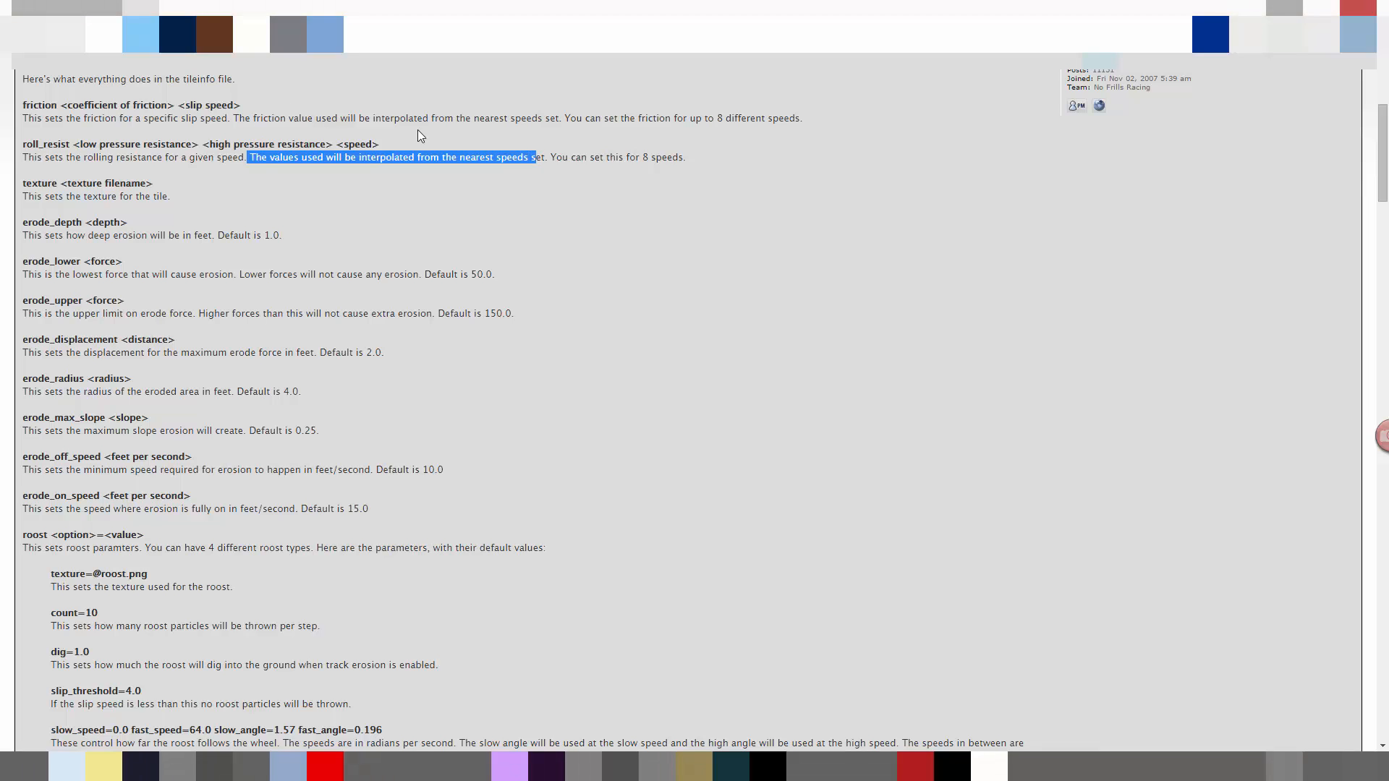
{"action": "left_click", "coordinate": [544, 162]}
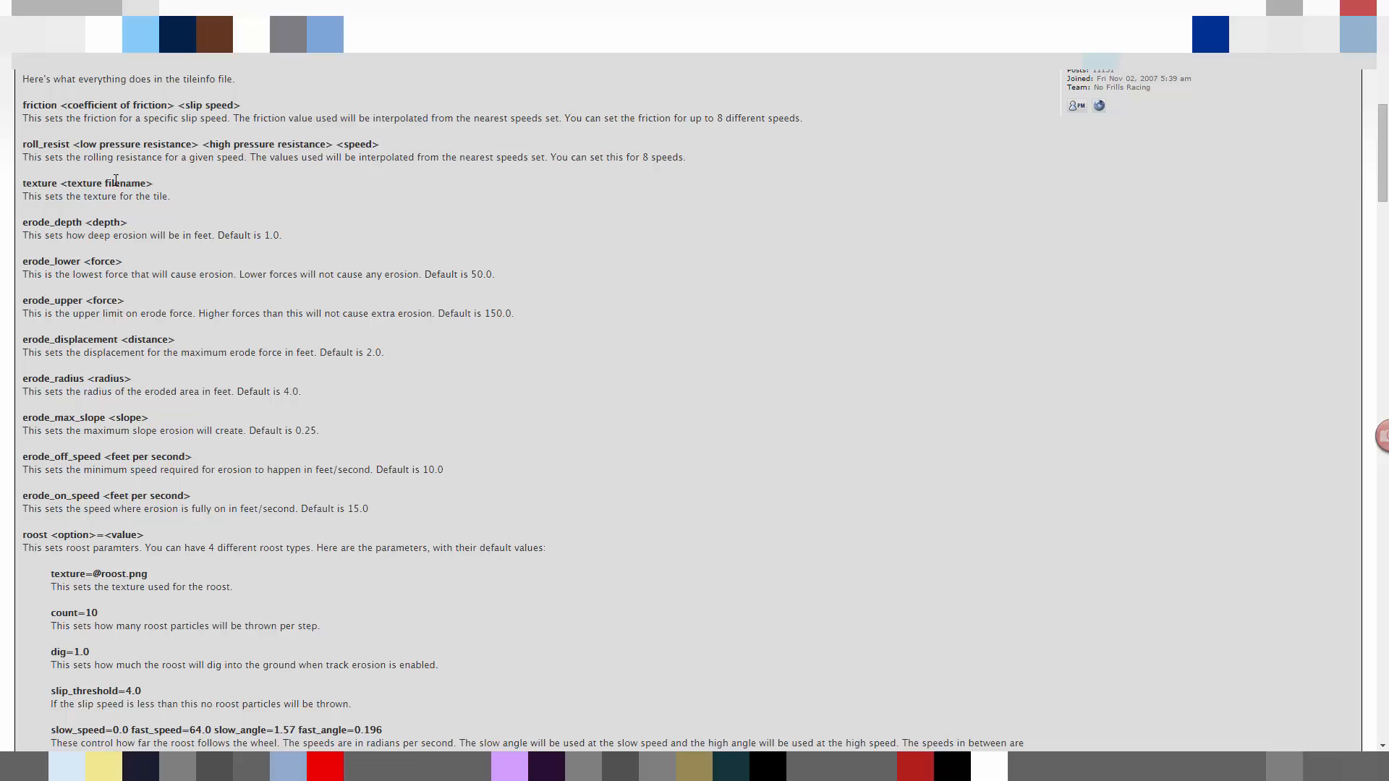
Compare the forum's texture entry with the tile_dirt.ppm texture line in Notepad++ and return to the forum topic
{"action": "left_click_drag", "start_coordinate": [22, 183], "coordinate": [58, 183]}
{"action": "left_click", "coordinate": [505, 577]}
{"action": "left_click", "coordinate": [657, 766]}
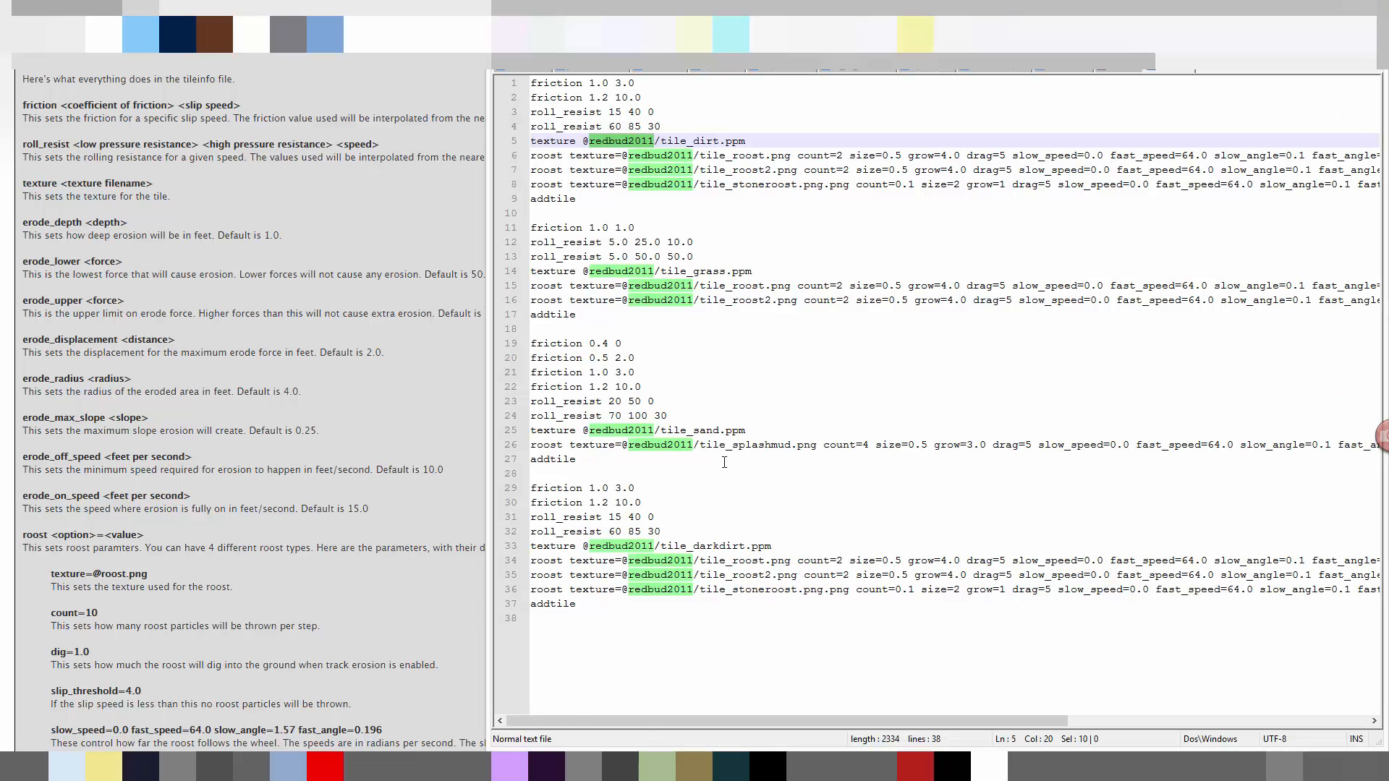
{"action": "left_click", "coordinate": [641, 141]}
{"action": "left_click_drag", "start_coordinate": [543, 141], "coordinate": [775, 133]}
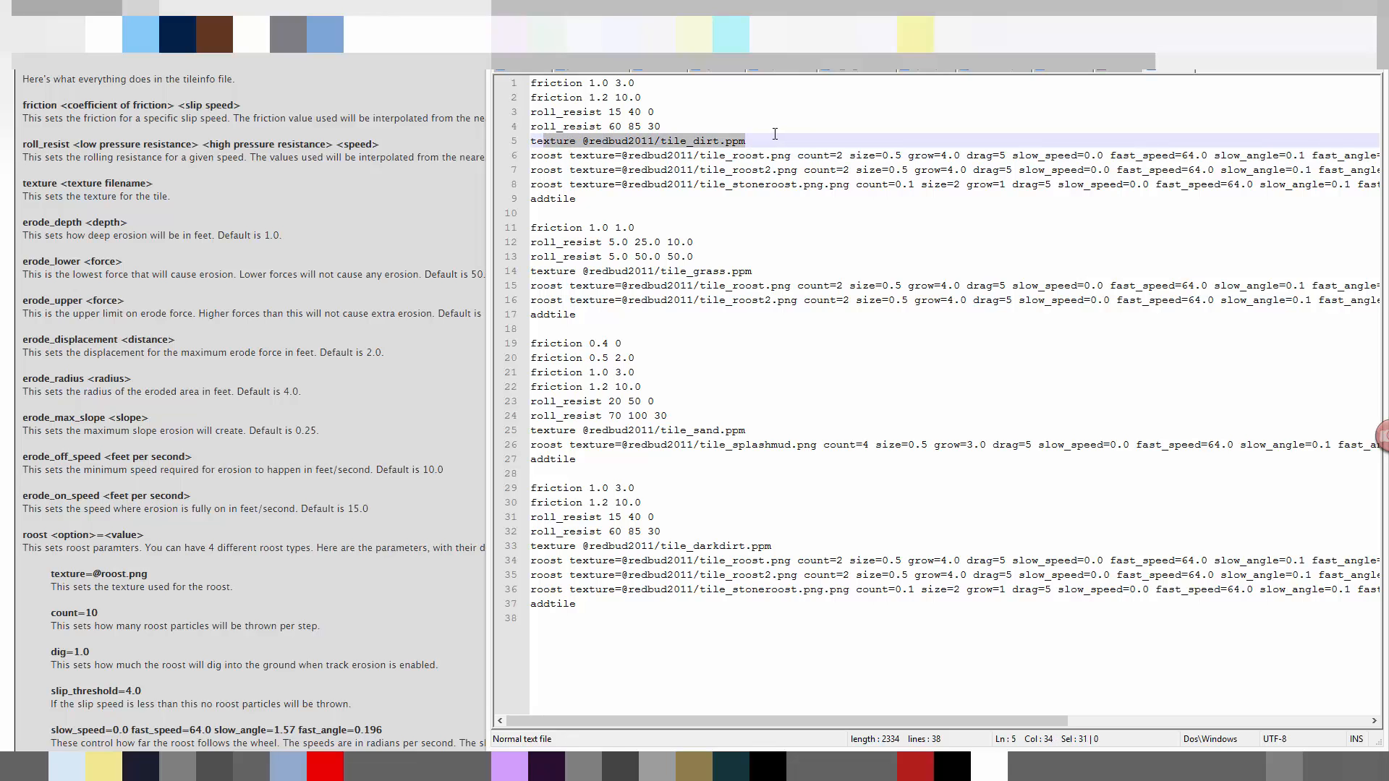
{"action": "left_click", "coordinate": [83, 183]}
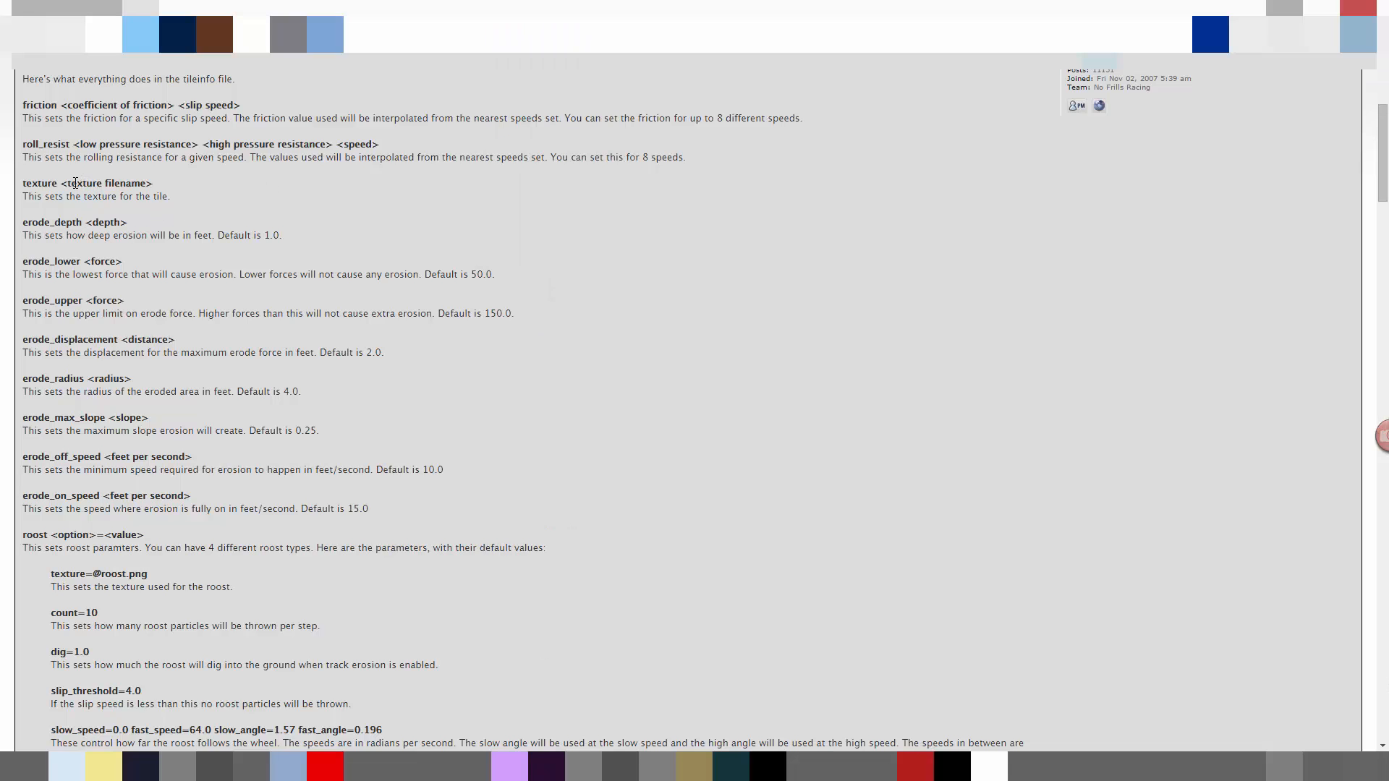
Highlight the erosion settings from erode_depth to erode_on_speed, and show the full list of roost options
{"action": "left_click_drag", "start_coordinate": [22, 220], "coordinate": [376, 516]}
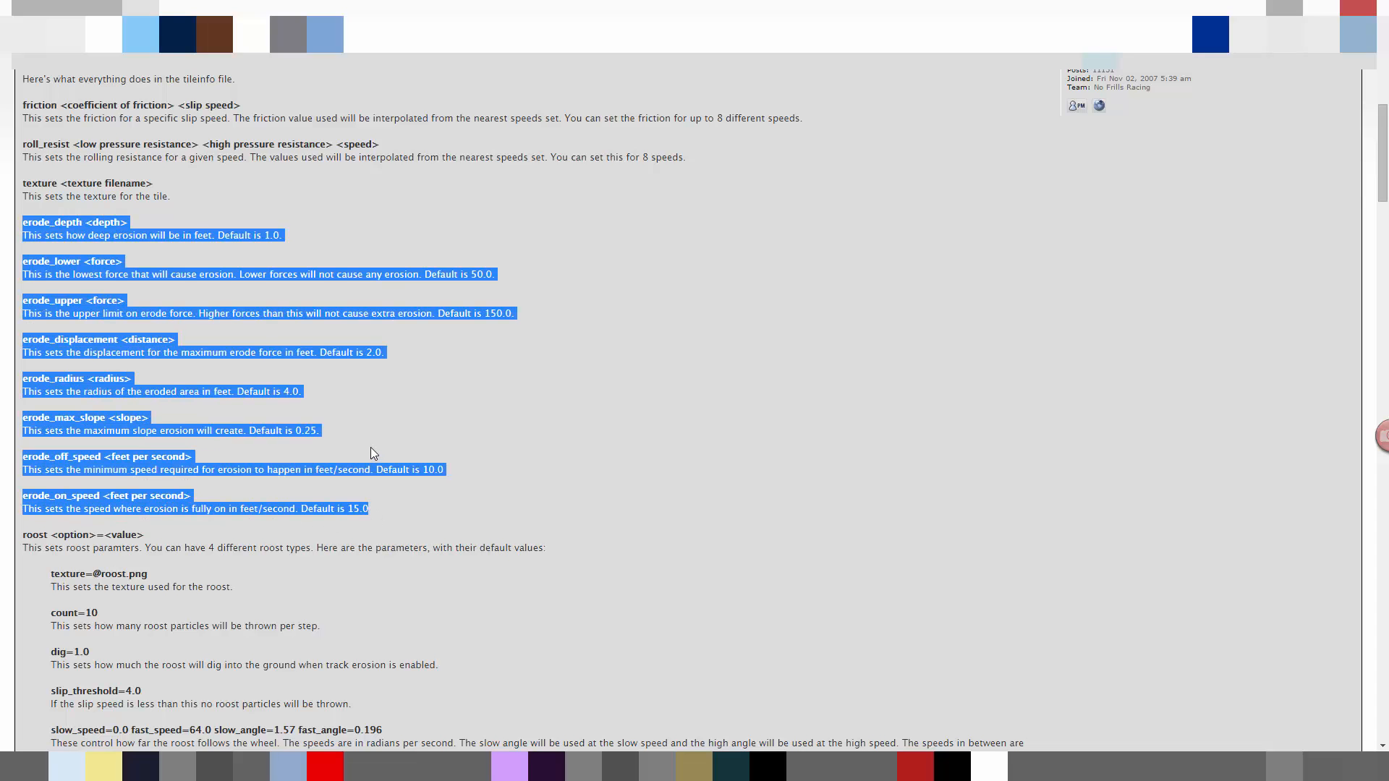
{"action": "scroll", "coordinate": [373, 452], "scroll_direction": "down", "scroll_amount": 3}
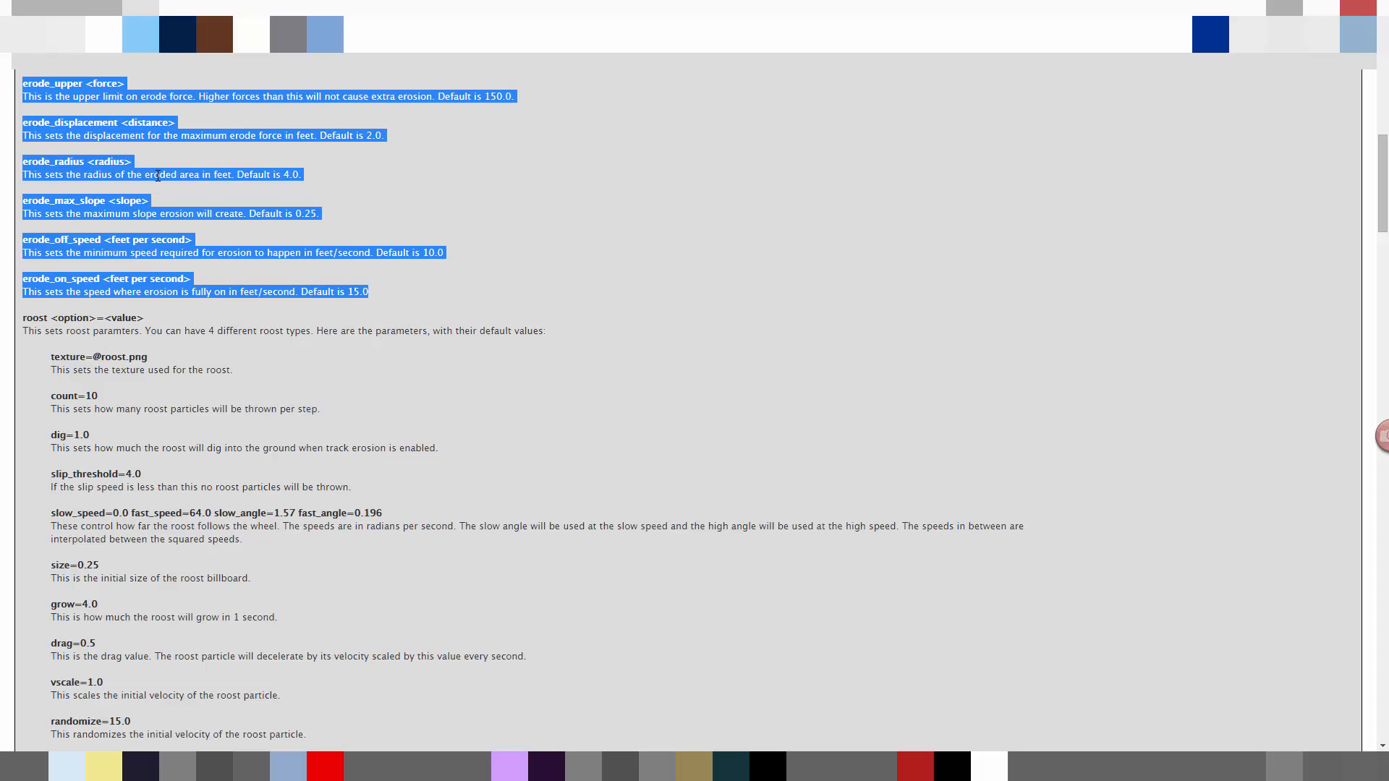
{"action": "scroll", "coordinate": [127, 188], "scroll_direction": "down", "scroll_amount": 2}
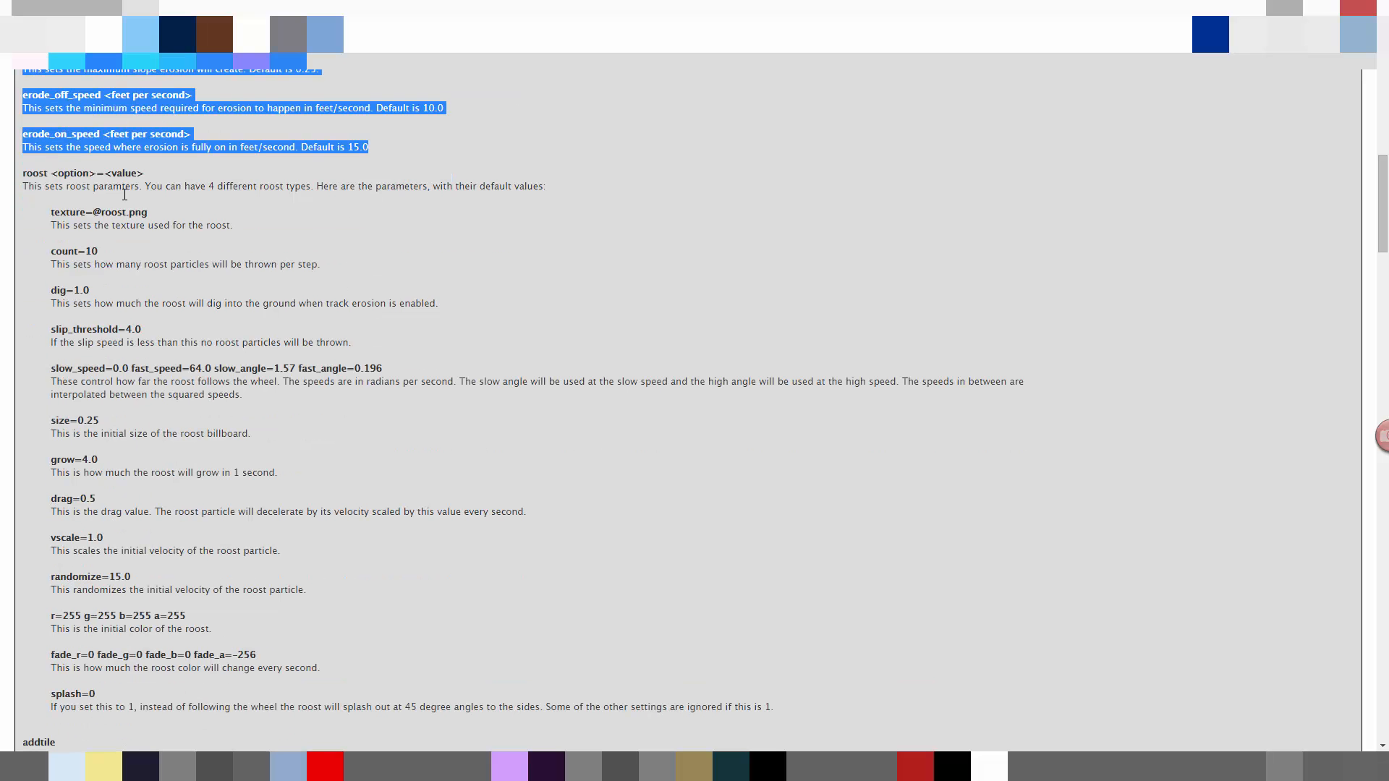
{"action": "scroll", "coordinate": [136, 129], "scroll_direction": "down", "scroll_amount": 1}
{"action": "left_click", "coordinate": [125, 103]}
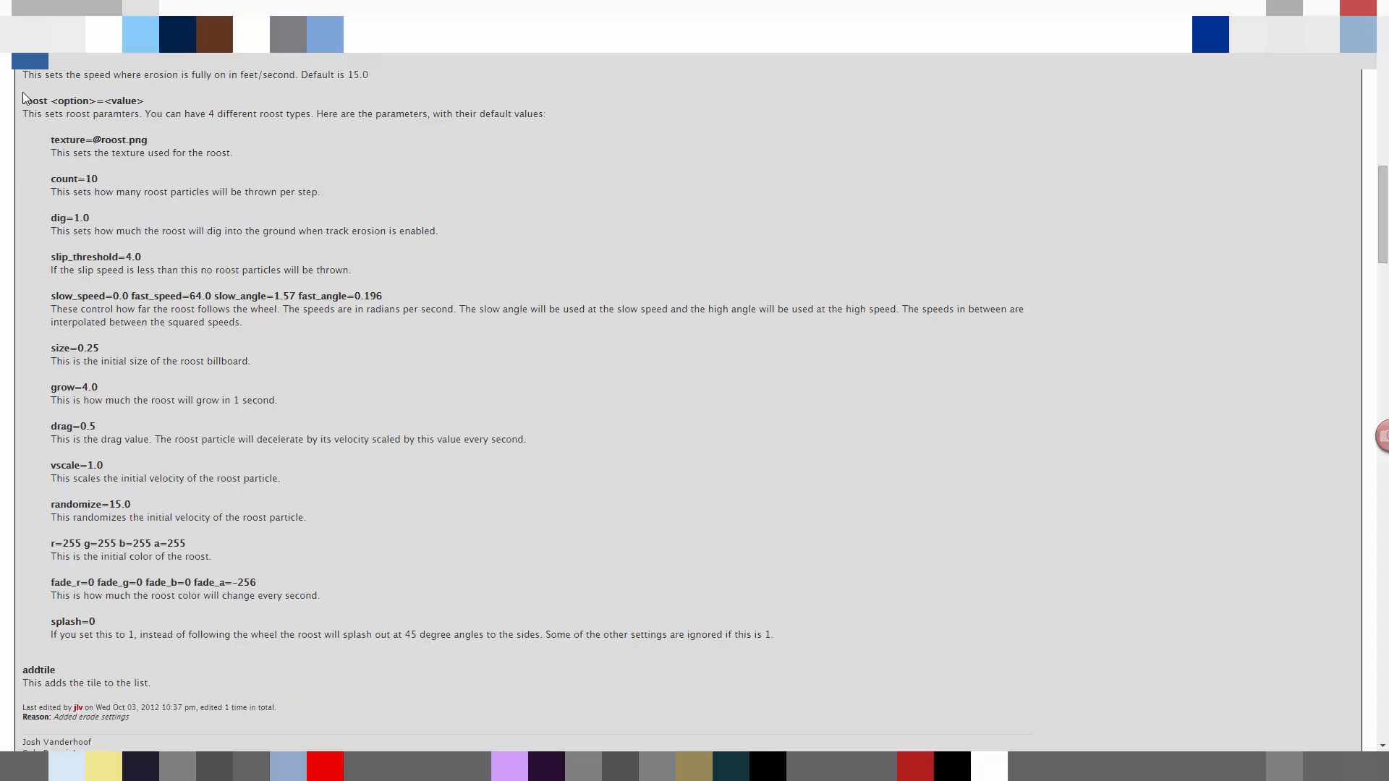
Highlight the forum's roost option descriptions from texture through splash
{"action": "left_click_drag", "start_coordinate": [23, 101], "coordinate": [75, 141]}
{"action": "left_click", "coordinate": [55, 155]}
{"action": "left_click_drag", "start_coordinate": [24, 100], "coordinate": [143, 627]}
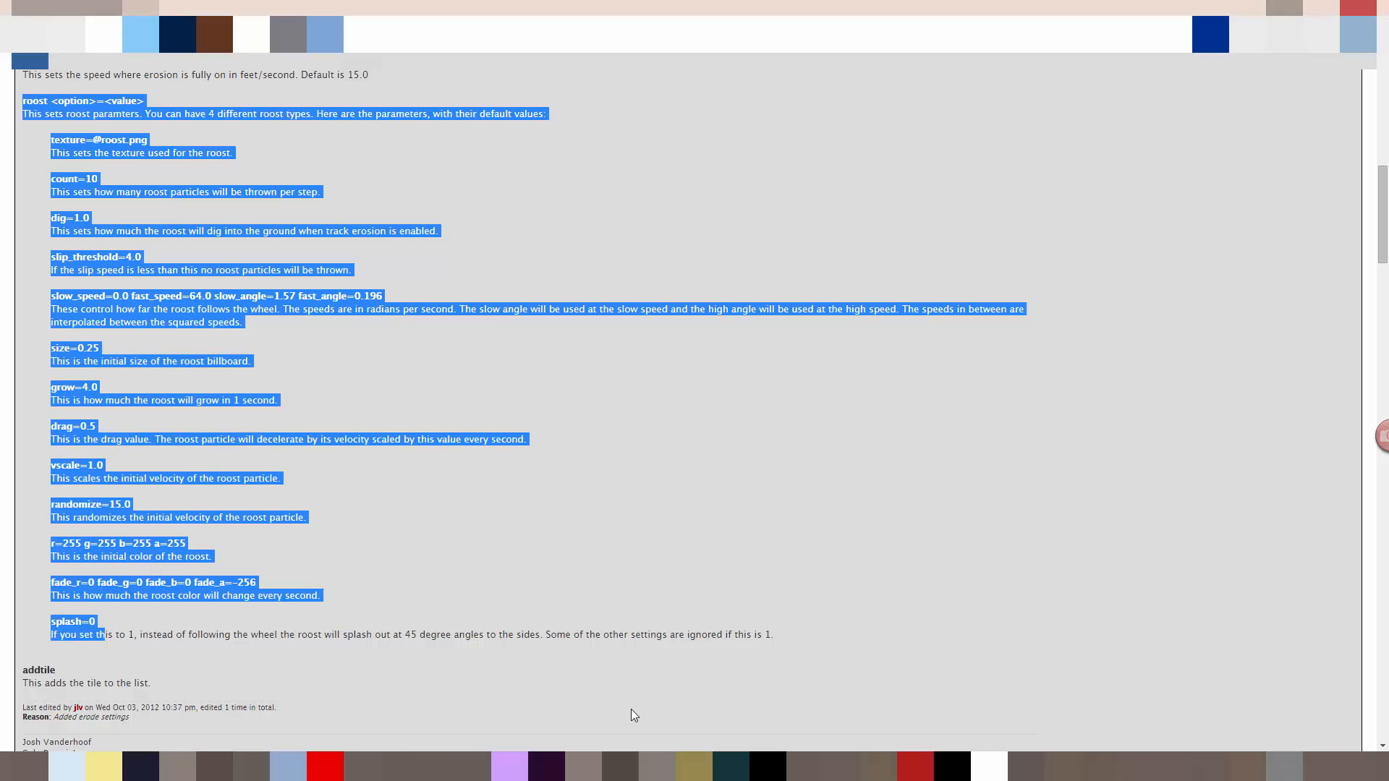
Switch to Notepad++ and examine the texture, count, size, grow and drag options on the tile_dirt block's roost lines
{"action": "left_click", "coordinate": [644, 767]}
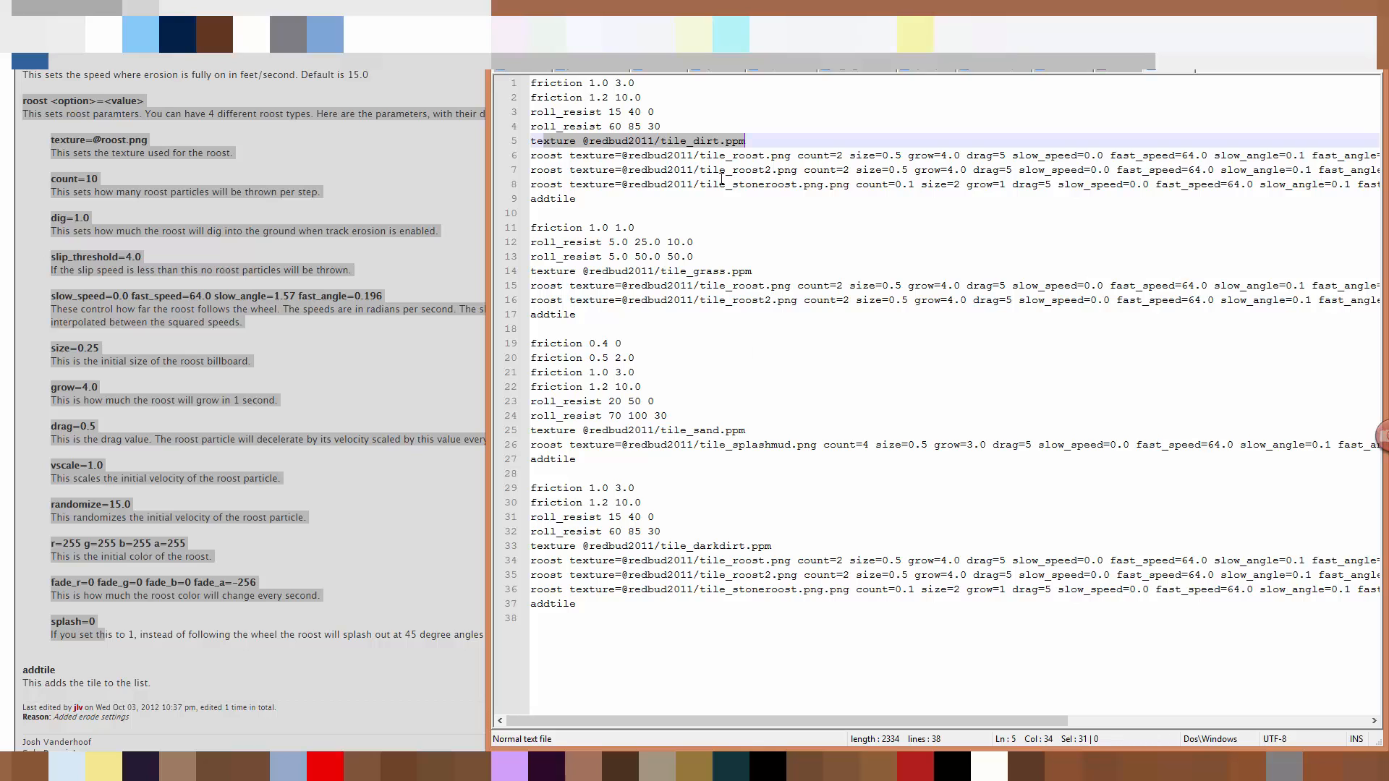
{"action": "left_click", "coordinate": [763, 149]}
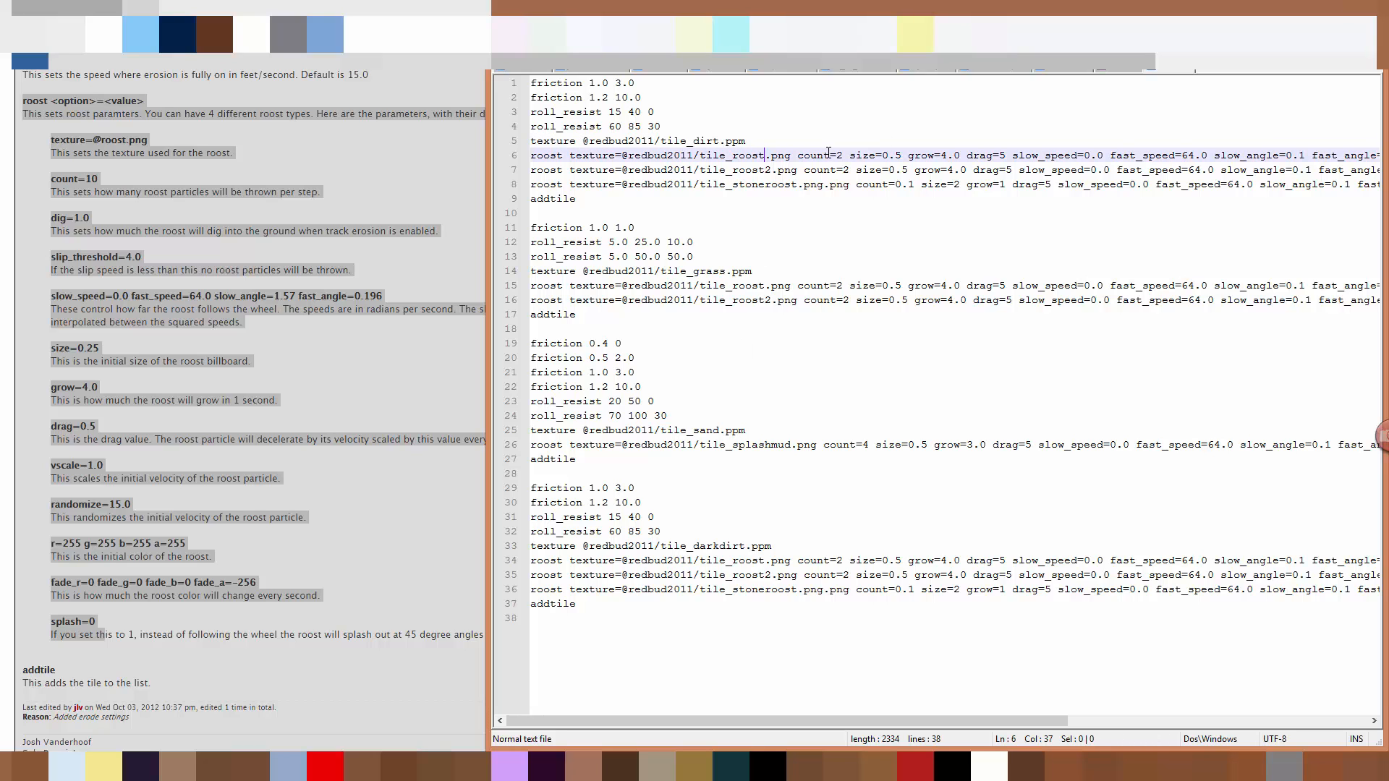
{"action": "left_click_drag", "start_coordinate": [804, 156], "coordinate": [867, 185]}
{"action": "left_click", "coordinate": [917, 187]}
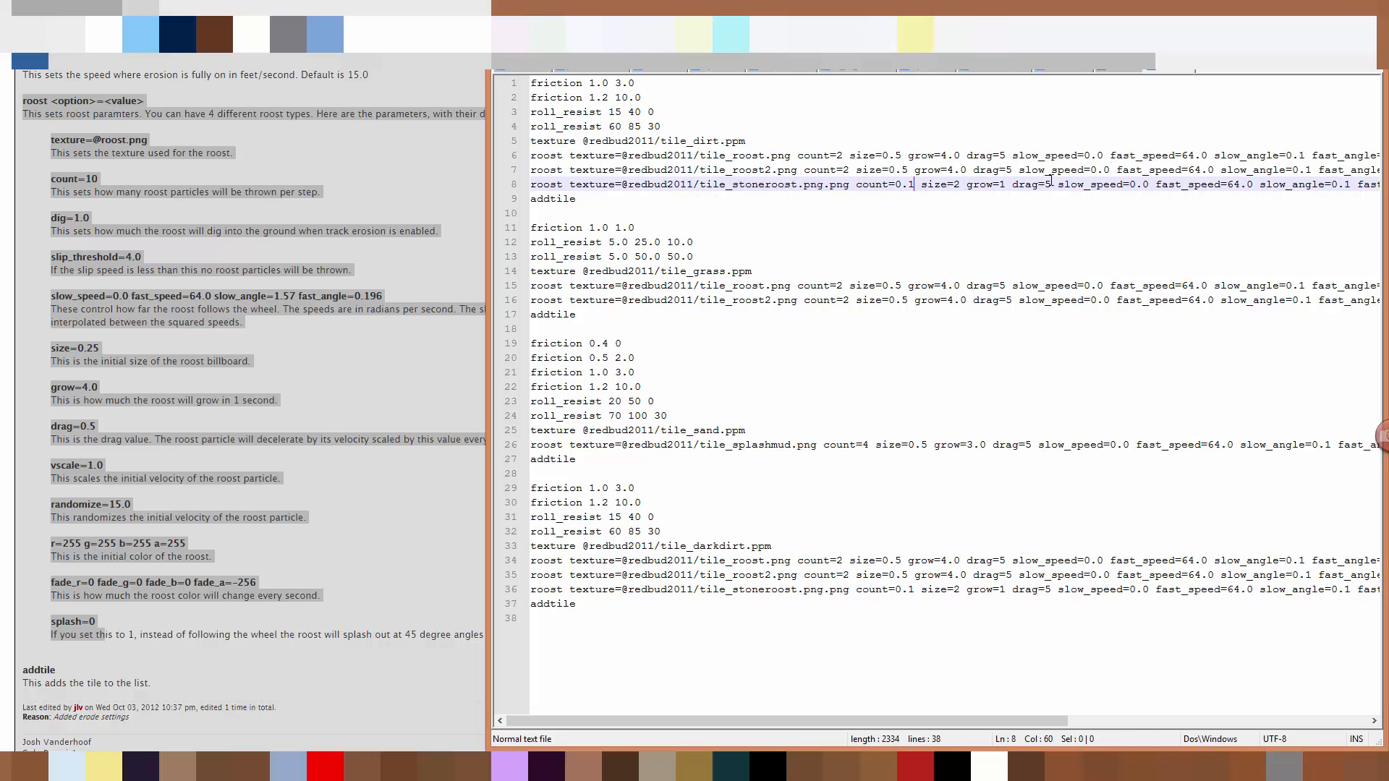
{"action": "left_click_drag", "start_coordinate": [724, 722], "coordinate": [626, 741]}
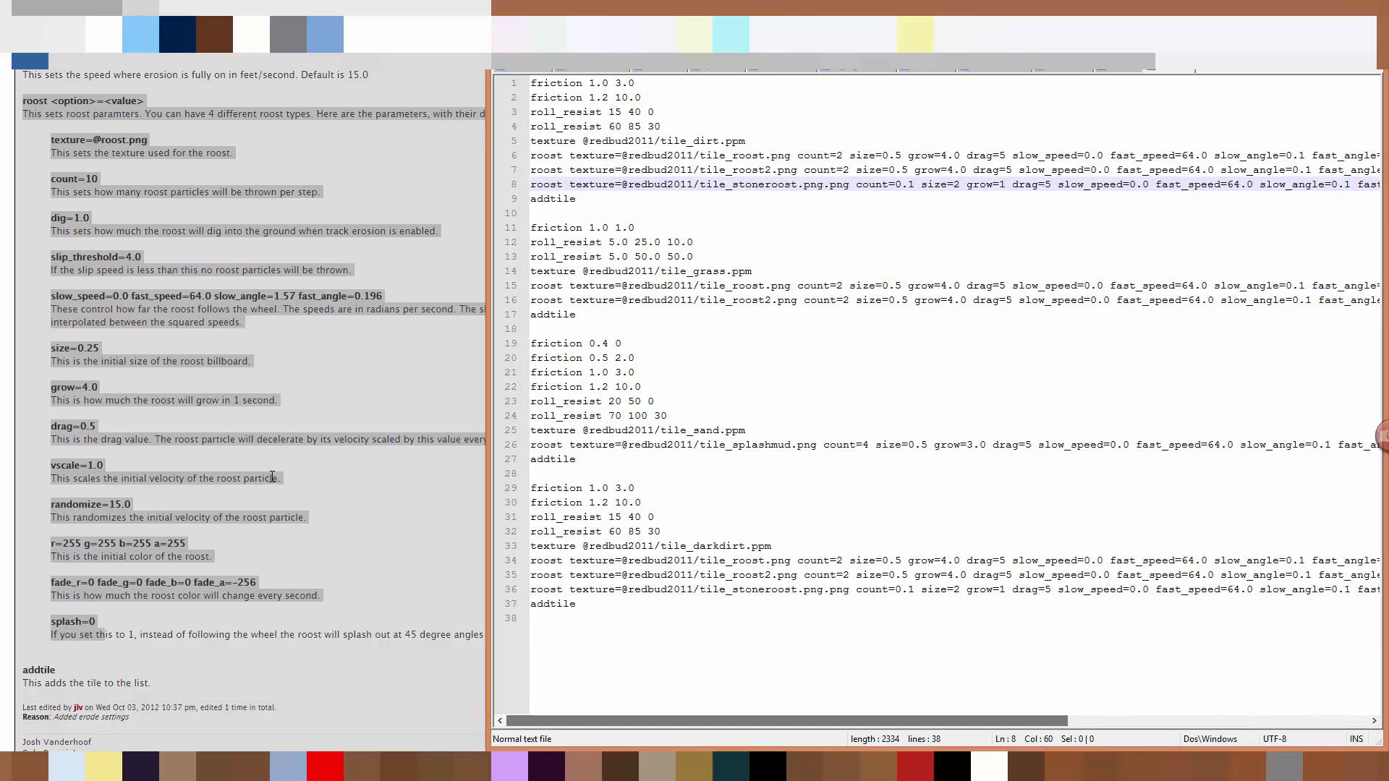
Highlight the forum's addtile entry and match it with the addtile line closing the tile_dirt block in Notepad++
{"action": "left_click", "coordinate": [283, 376]}
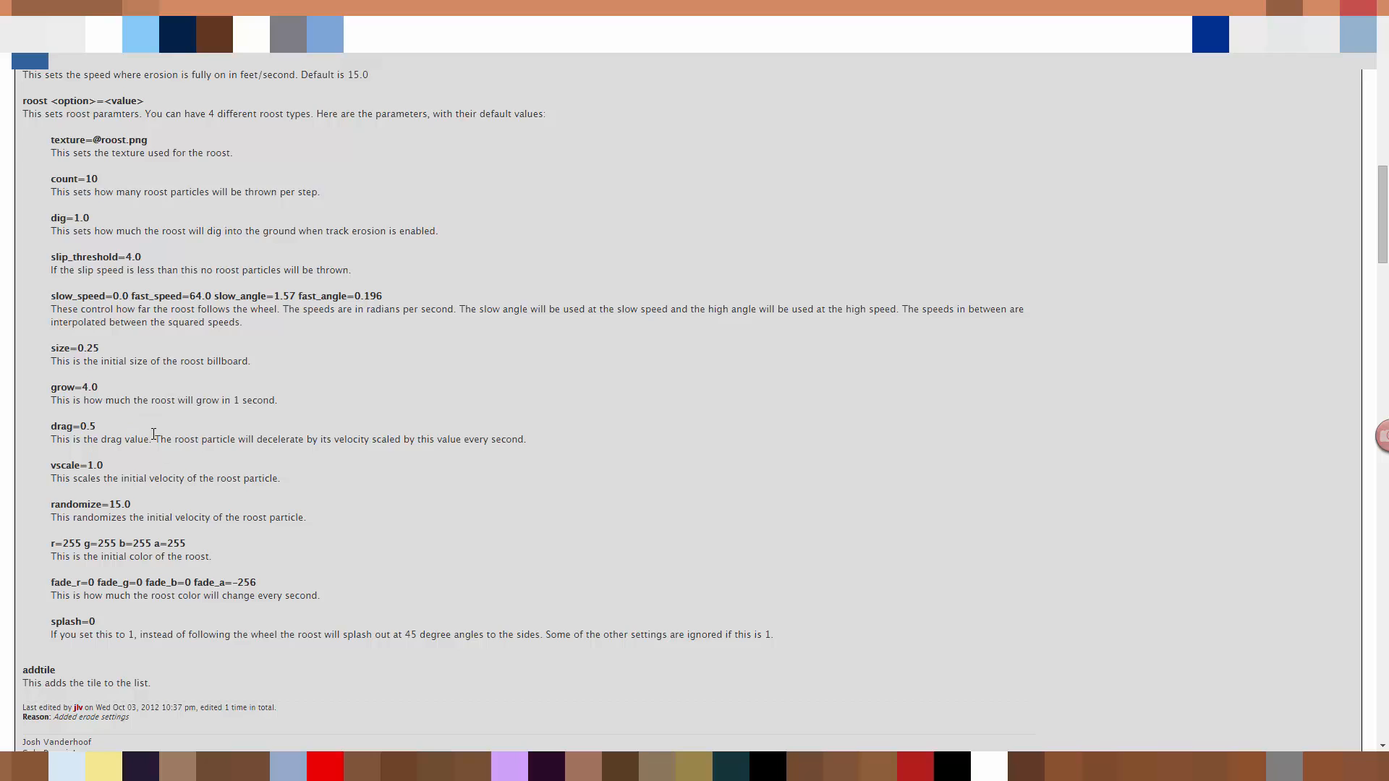
{"action": "scroll", "coordinate": [153, 433], "scroll_direction": "down", "scroll_amount": 3}
{"action": "double_click", "coordinate": [34, 453]}
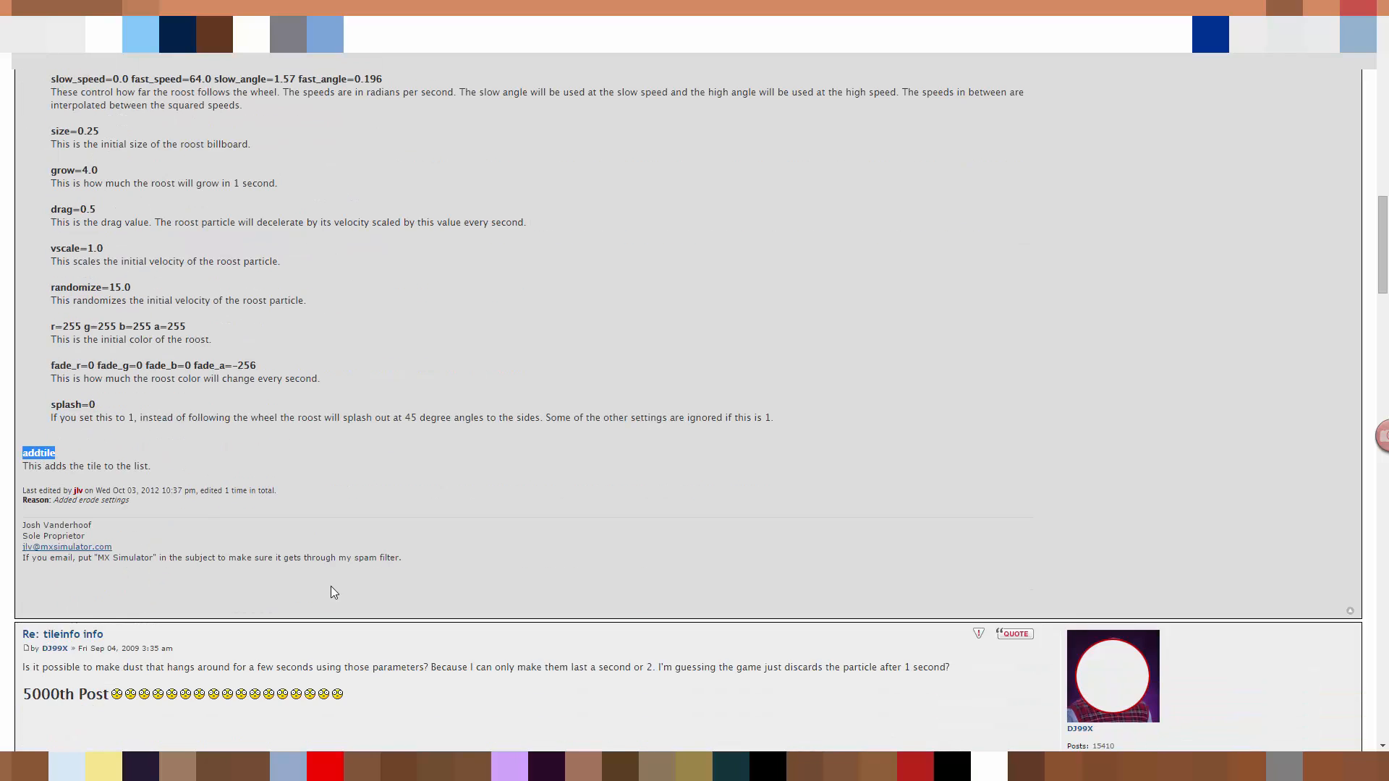
{"action": "key", "text": "alt+Tab"}
{"action": "double_click", "coordinate": [559, 199]}
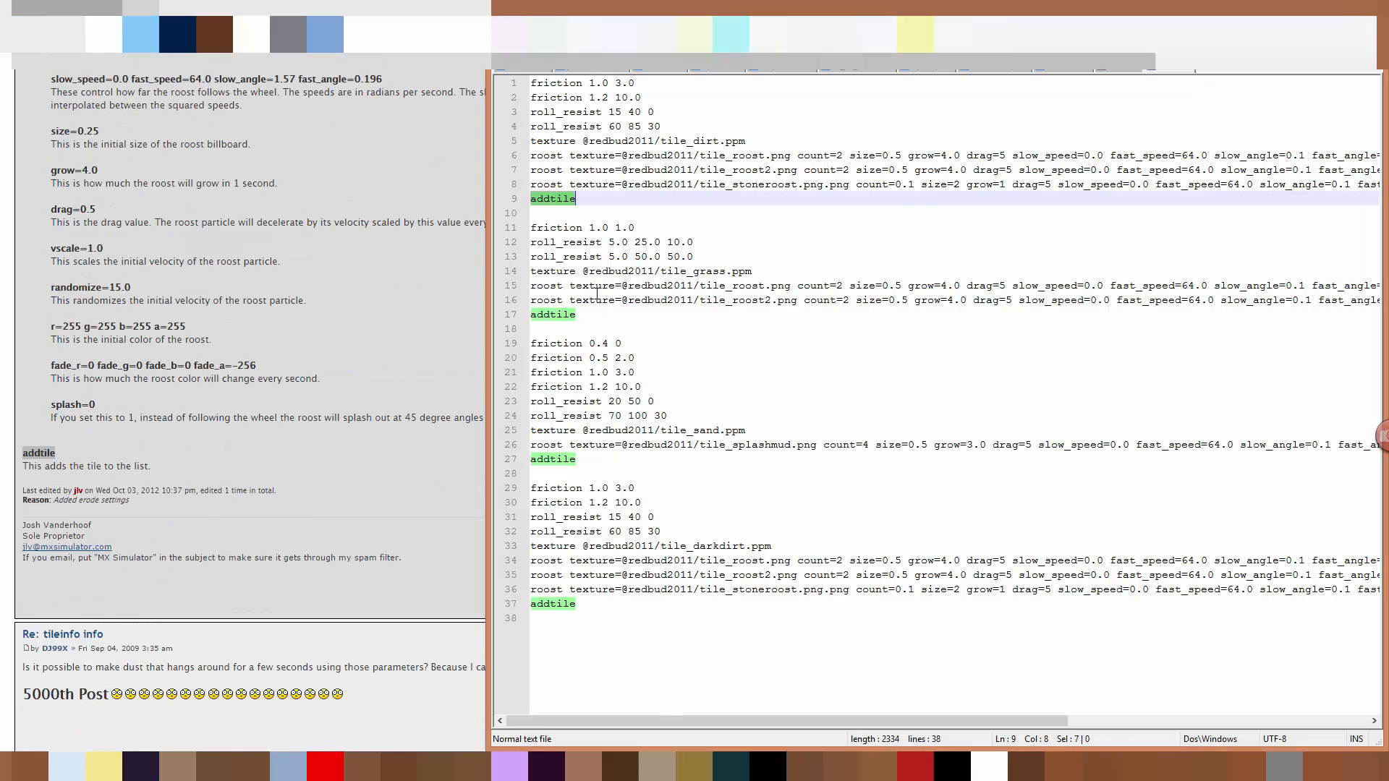
{"action": "left_click", "coordinate": [545, 201]}
{"action": "double_click", "coordinate": [550, 199]}
Switch to the MX Simulator track editor and delete the decals covering the corner inside the orange vurbmoto blocks
{"action": "key", "text": "alt+Tab"}
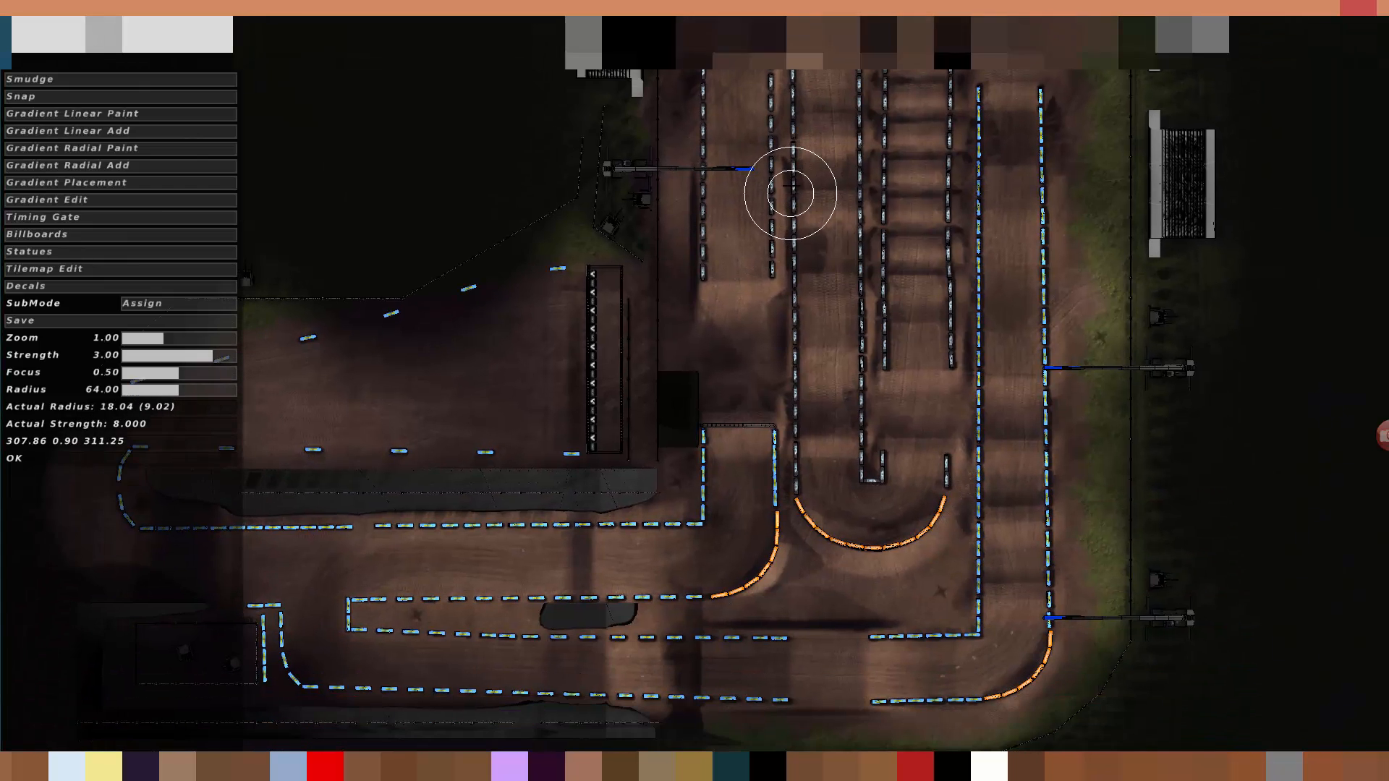
{"action": "right_click_drag", "start_coordinate": [744, 399], "coordinate": [725, 285]}
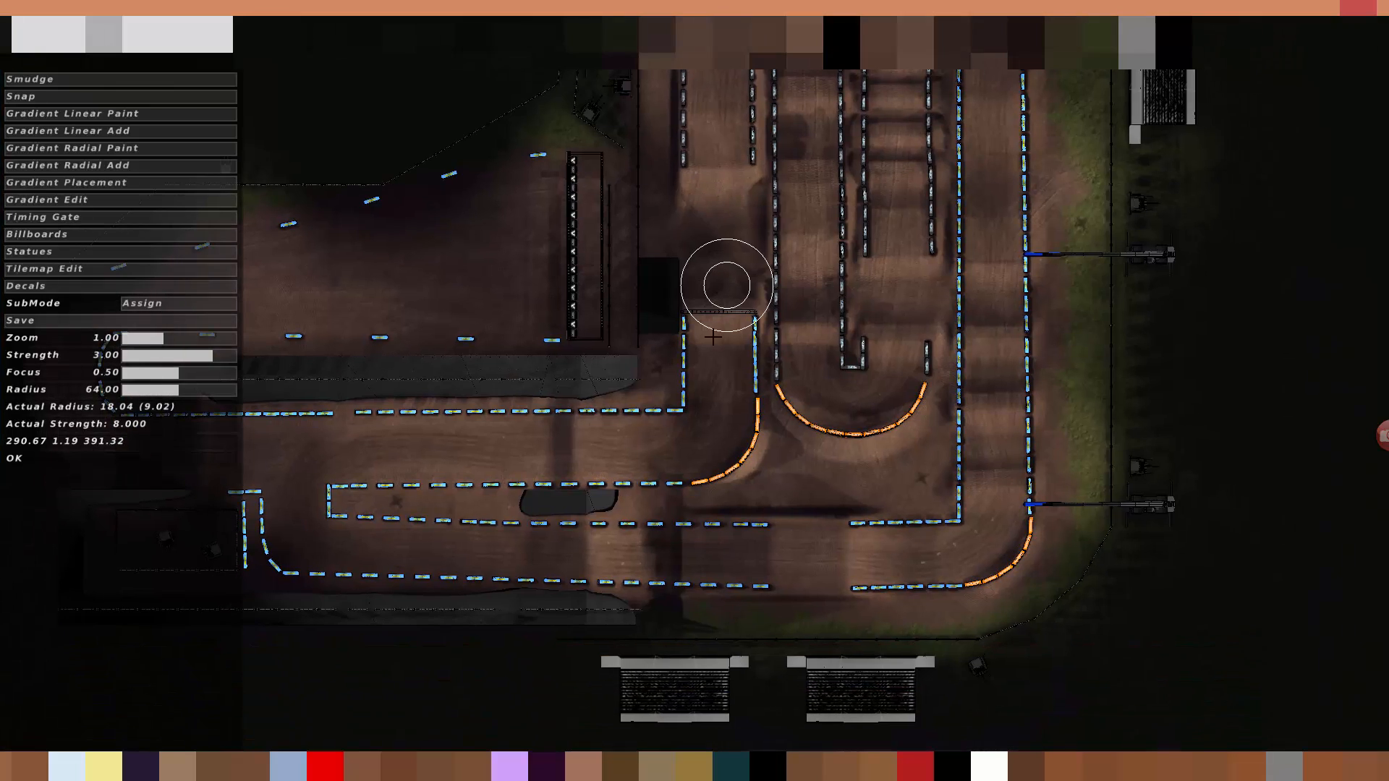
{"action": "key", "text": "equal"}
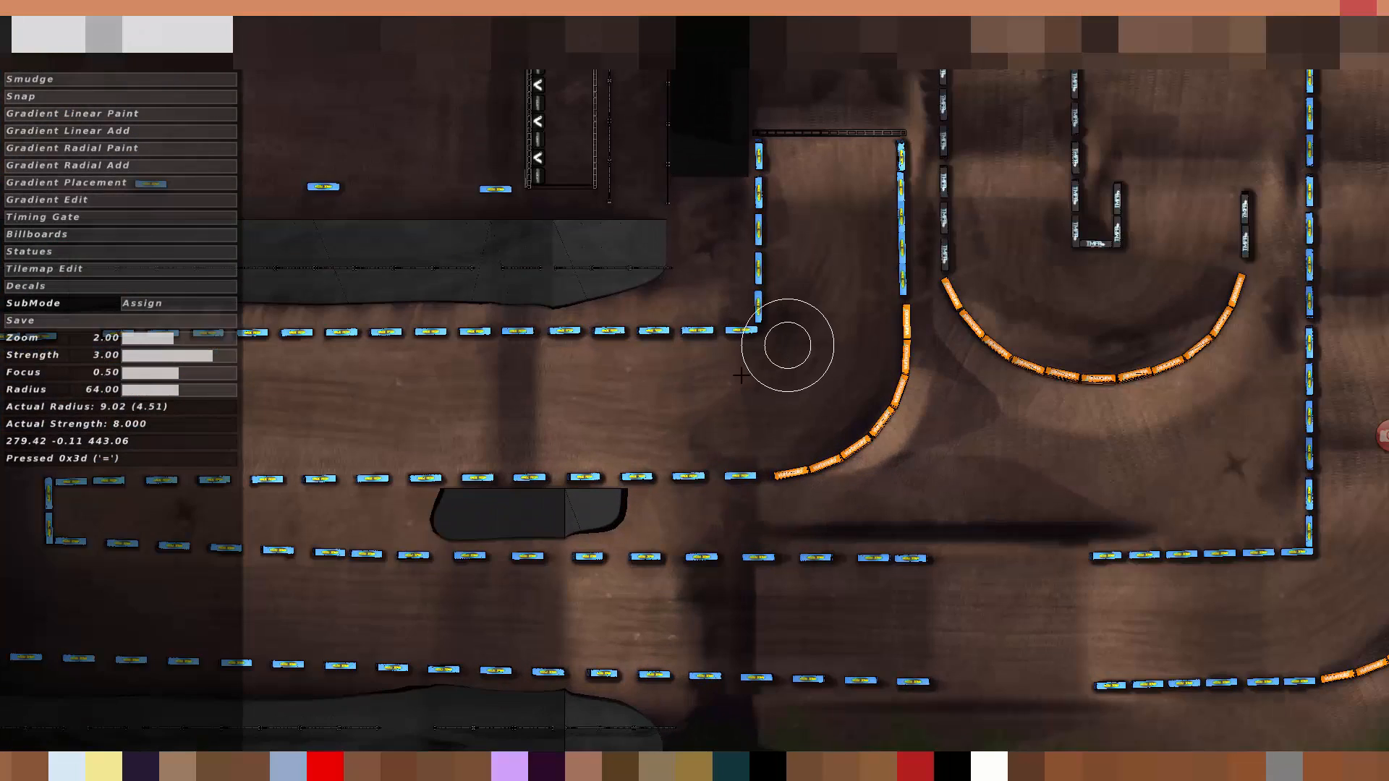
{"action": "right_click_drag", "start_coordinate": [788, 345], "coordinate": [682, 394]}
{"action": "key", "text": "equal"}
{"action": "key", "text": "equal"}
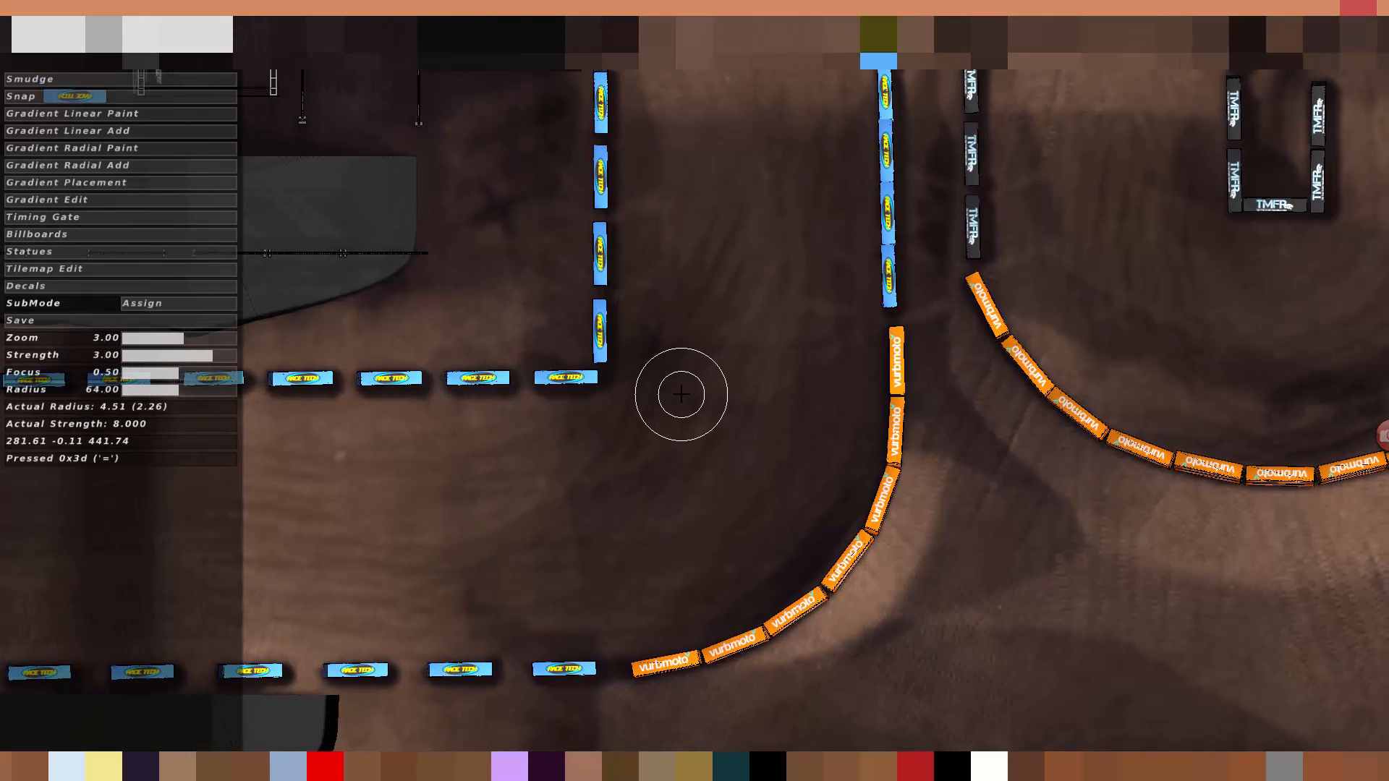
{"action": "key", "text": "minus"}
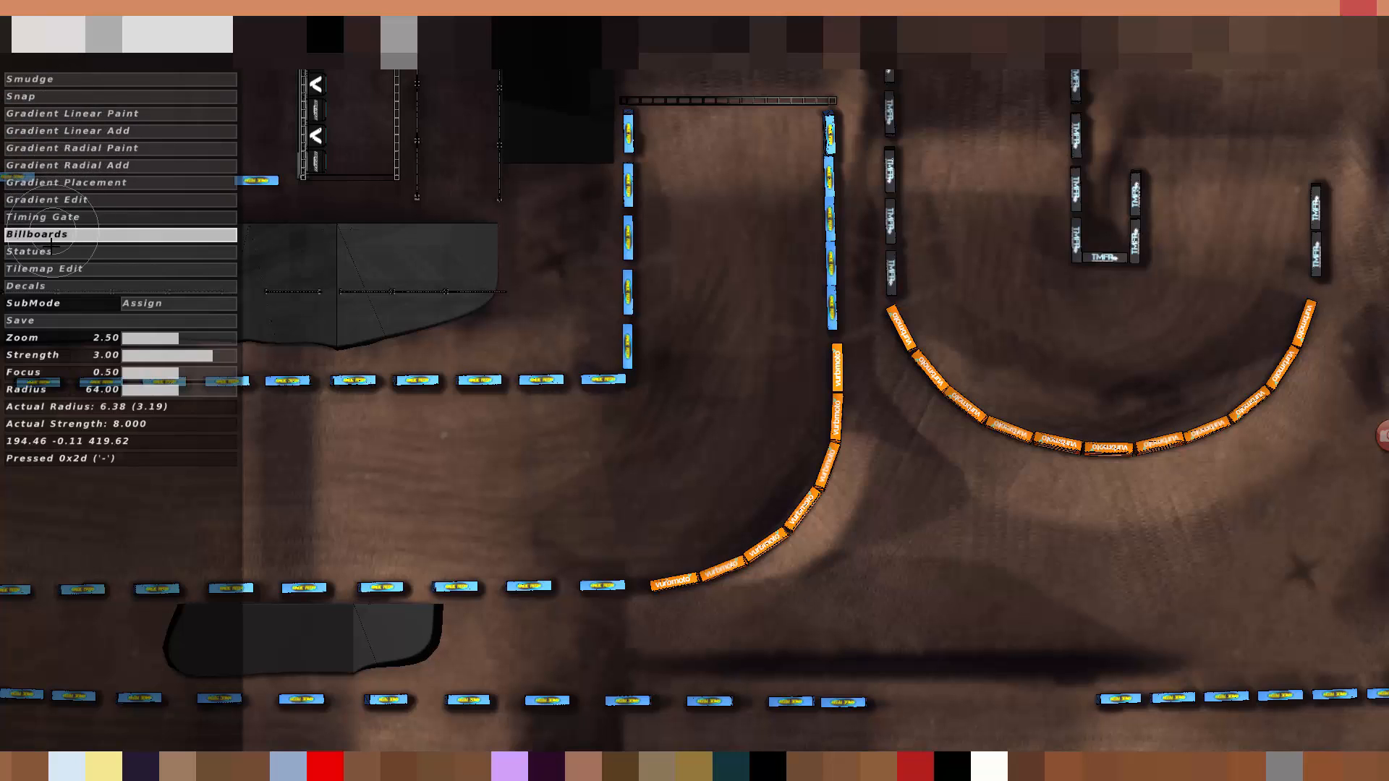
{"action": "left_click", "coordinate": [40, 285]}
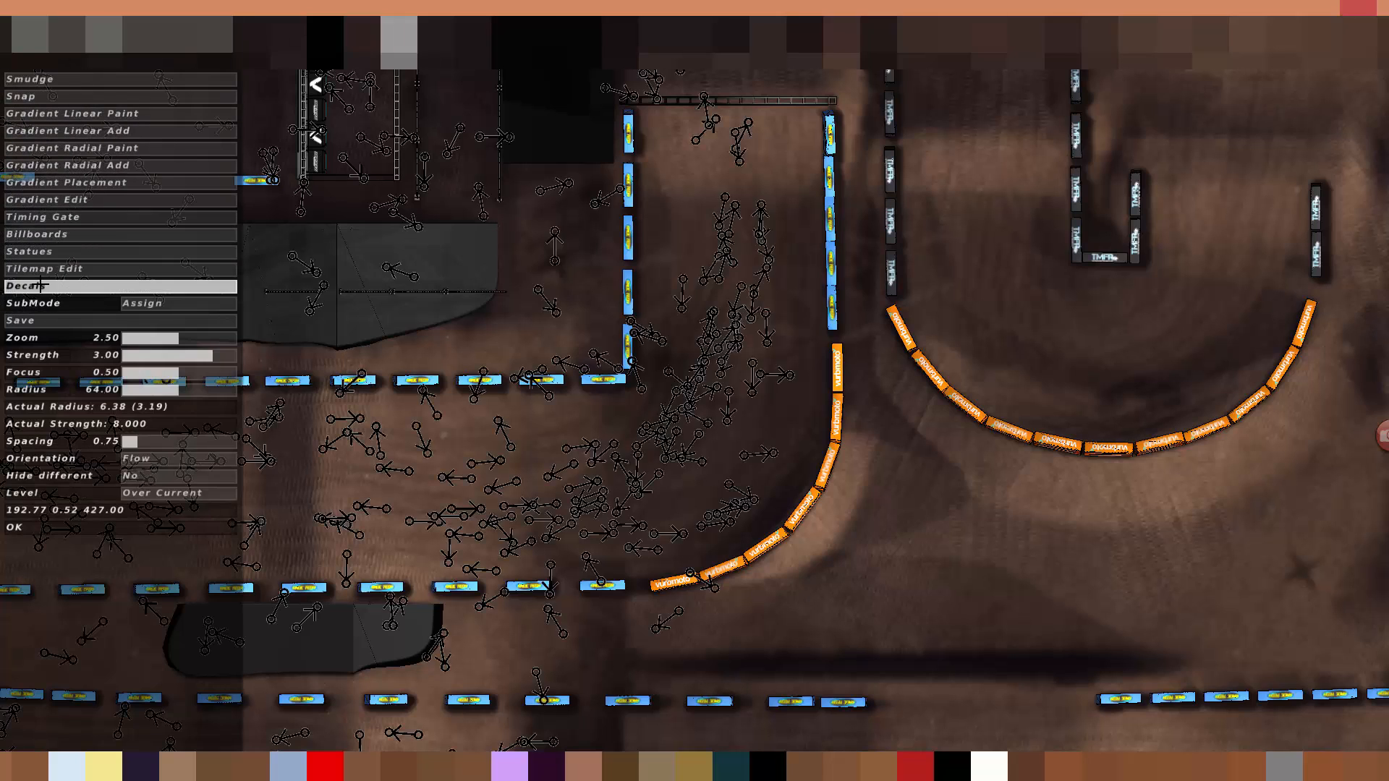
{"action": "key", "text": "x"}
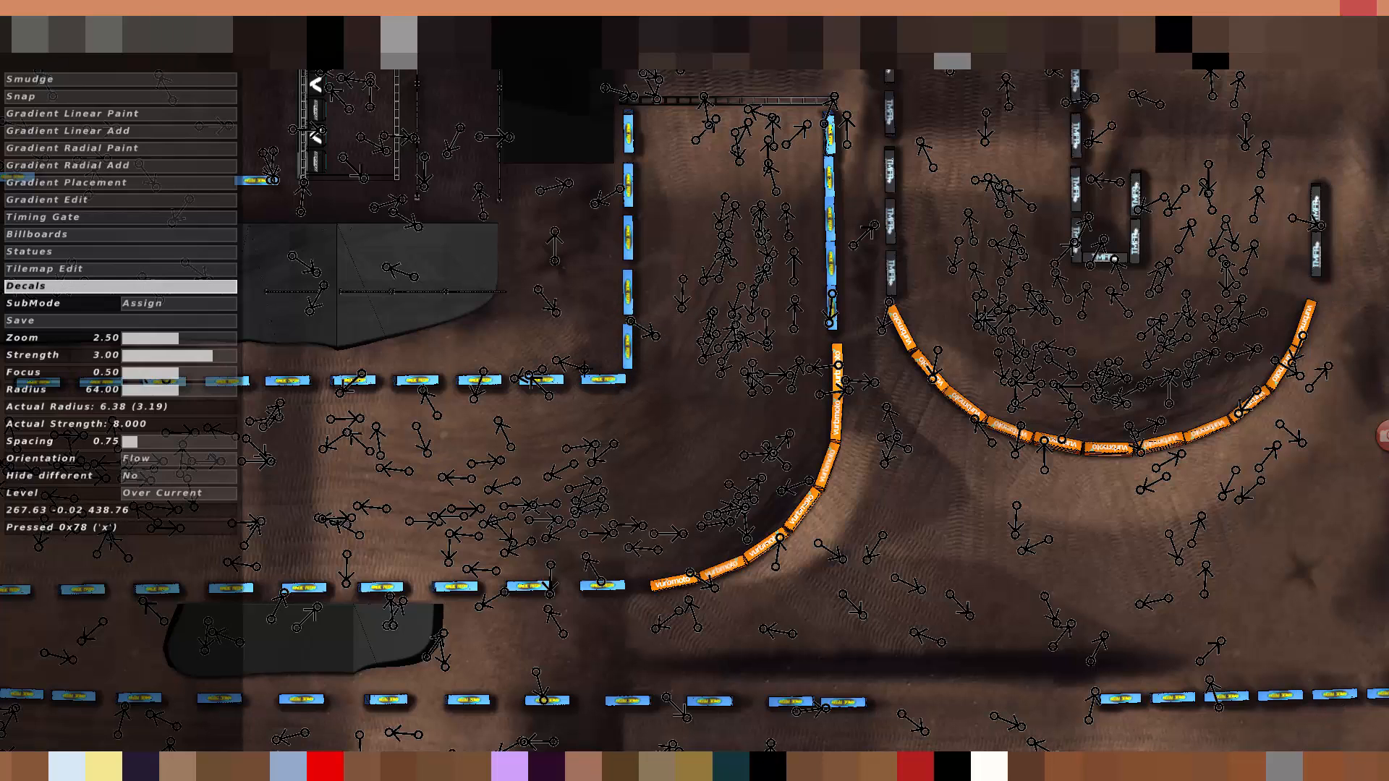
{"action": "scroll", "coordinate": [647, 380], "scroll_direction": "up", "scroll_amount": 1}
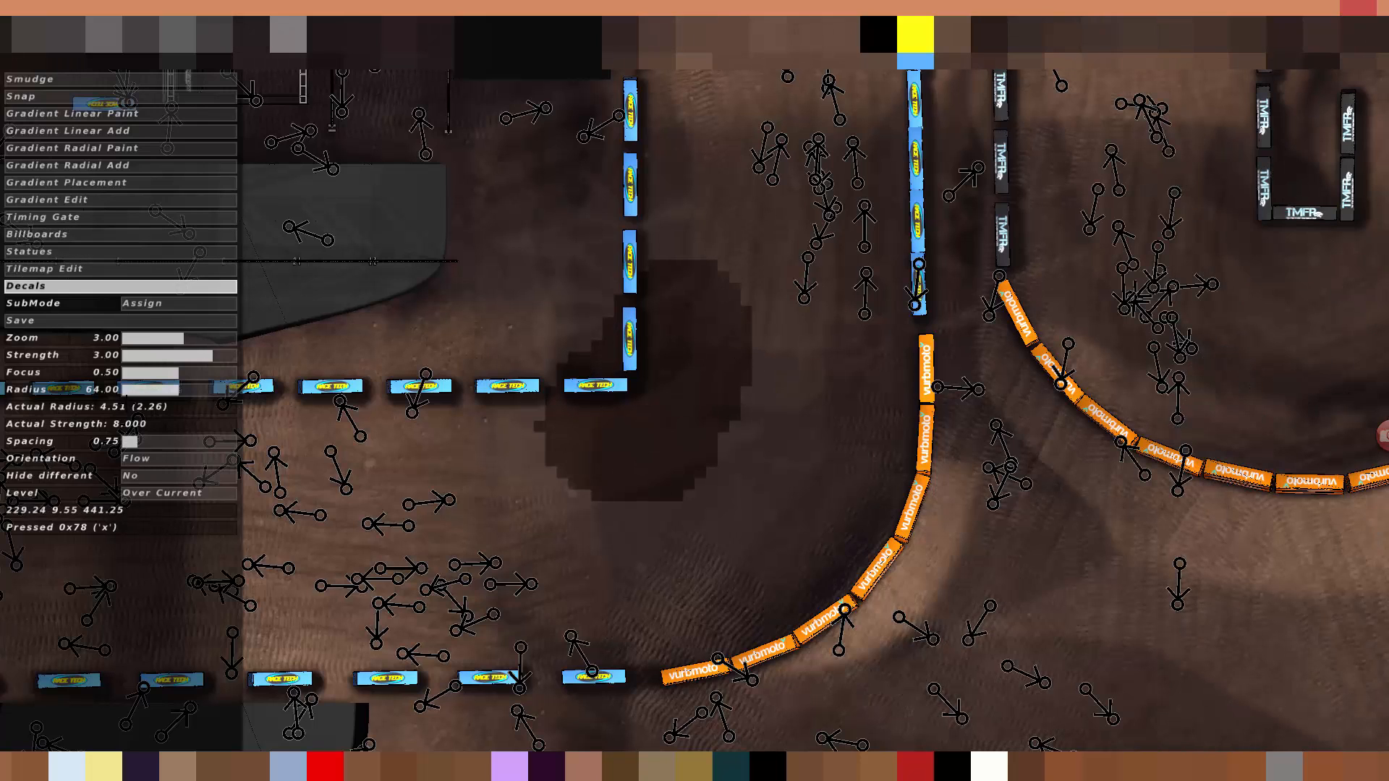
Paint the bare corner ground with tile 1 in Tilemap Edit, and paint over most of it with tile 0
{"action": "left_click", "coordinate": [47, 268]}
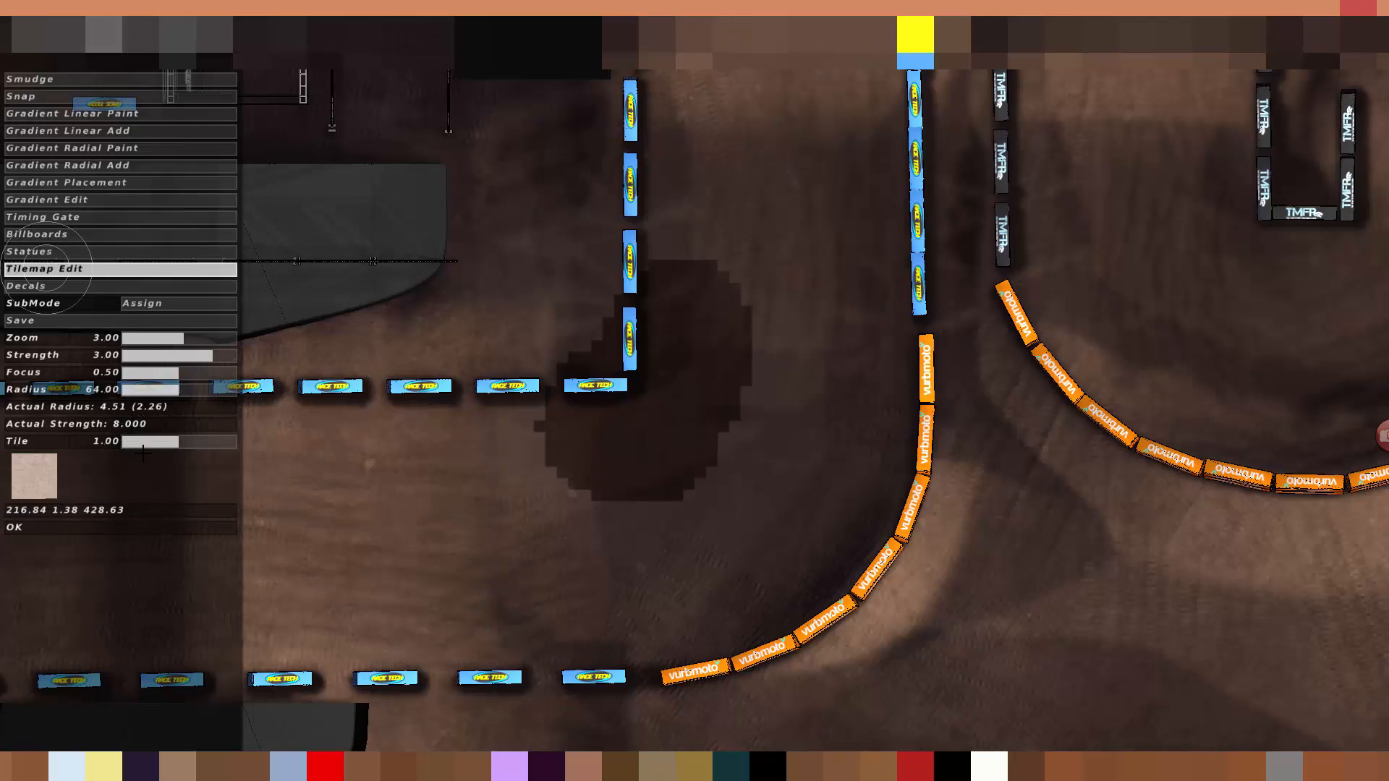
{"action": "left_click_drag", "start_coordinate": [686, 310], "coordinate": [629, 431]}
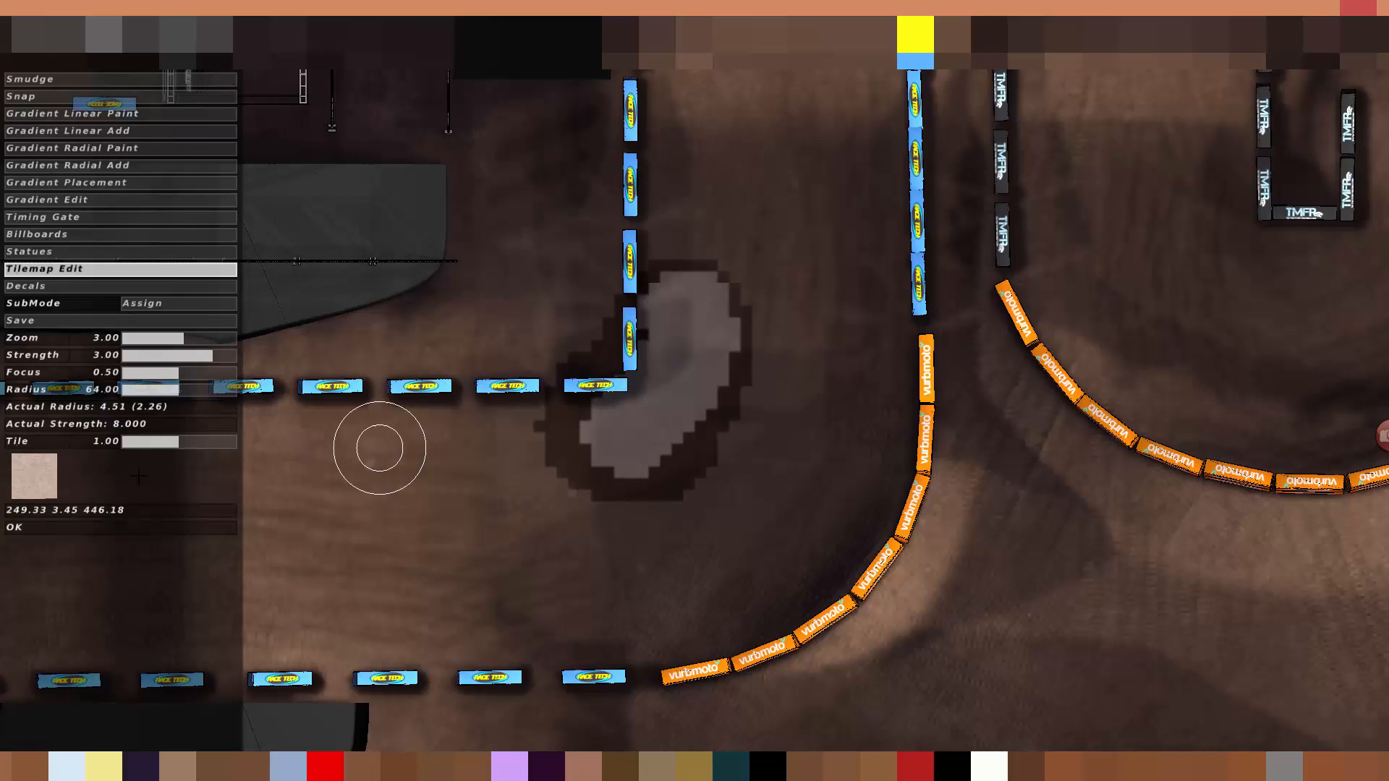
{"action": "left_click_drag", "start_coordinate": [135, 440], "coordinate": [121, 440]}
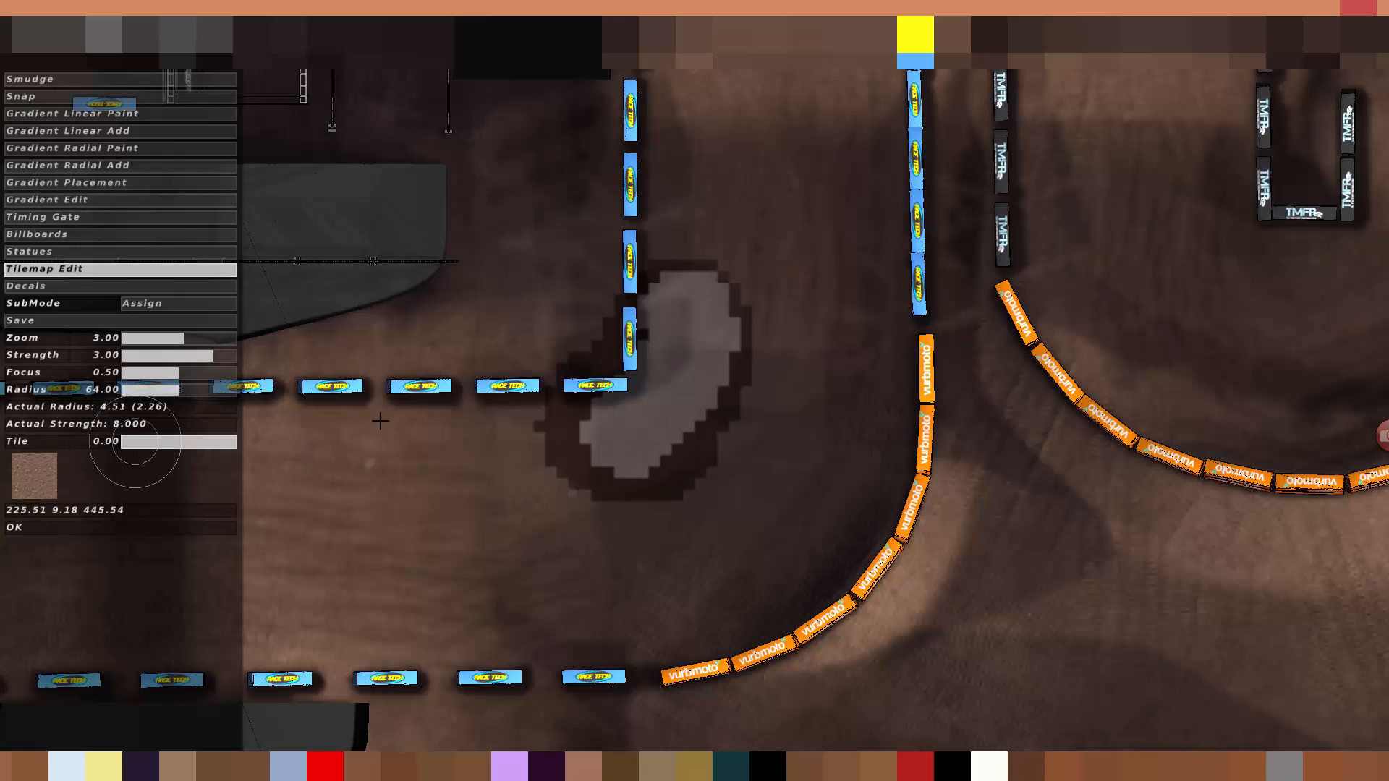
{"action": "left_click_drag", "start_coordinate": [665, 374], "coordinate": [621, 440]}
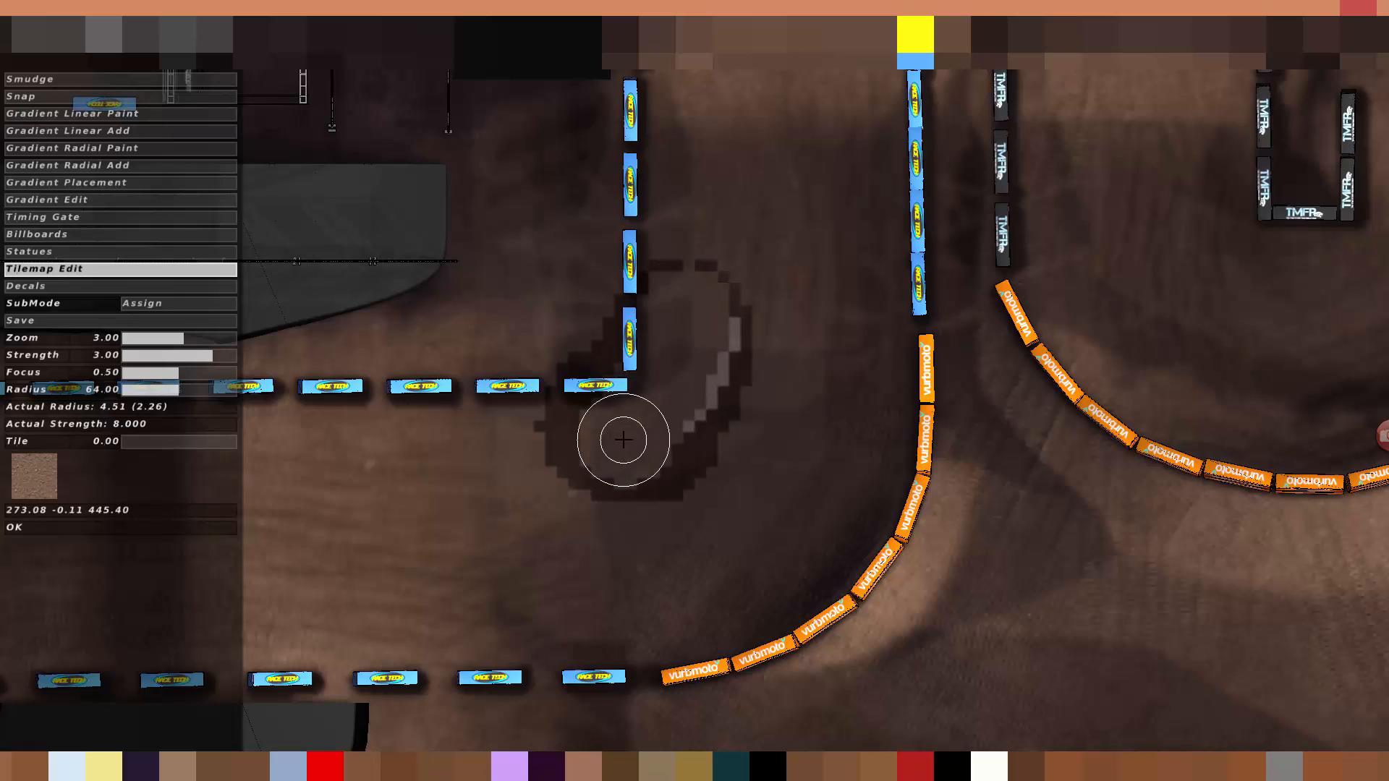
Paint the bare corner patch with tile 2, and set the active tile to 1
{"action": "left_click", "coordinate": [225, 445]}
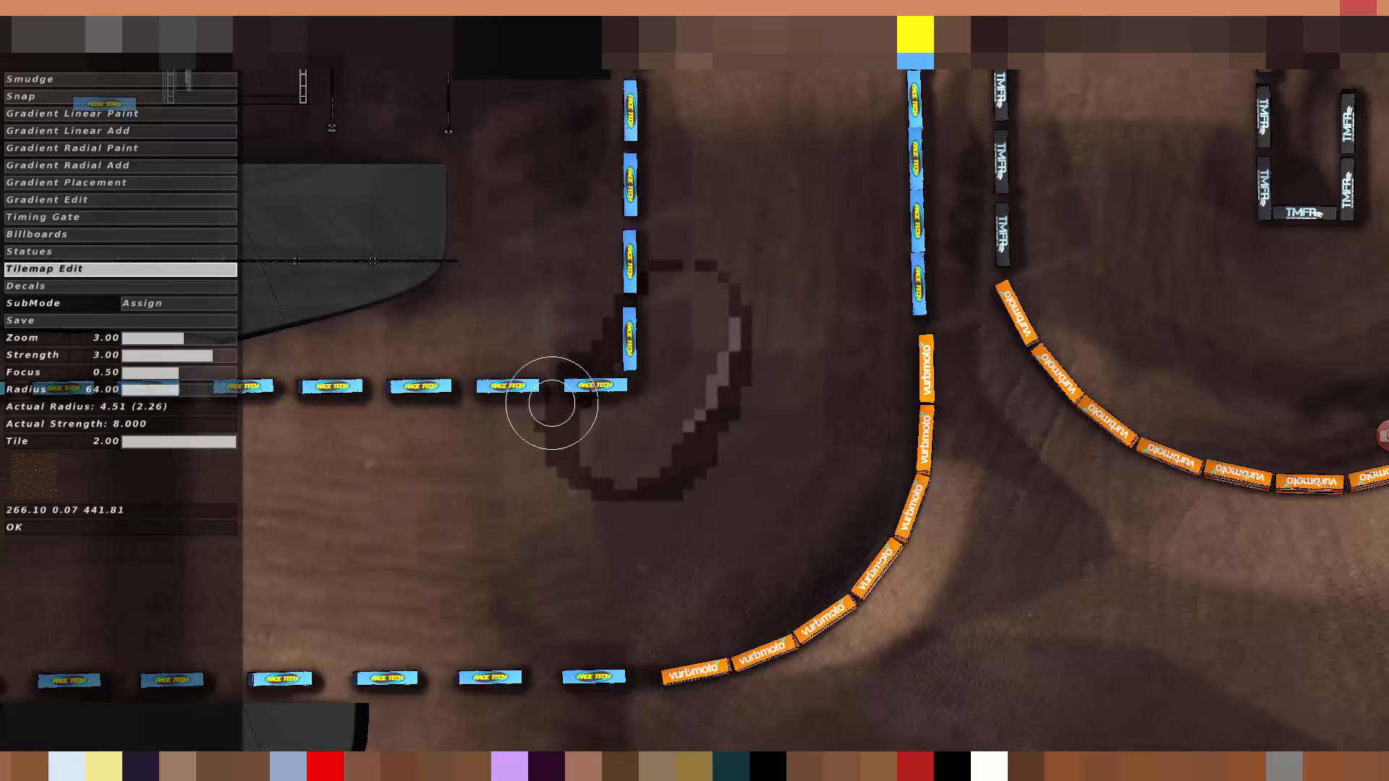
{"action": "mouse_move", "coordinate": [620, 448]}
{"action": "left_mouse_down"}
{"action": "mouse_move", "coordinate": [677, 409]}
{"action": "mouse_move", "coordinate": [705, 343]}
{"action": "mouse_move", "coordinate": [686, 297]}
{"action": "mouse_move", "coordinate": [642, 366]}
{"action": "mouse_move", "coordinate": [664, 331]}
{"action": "left_mouse_up"}
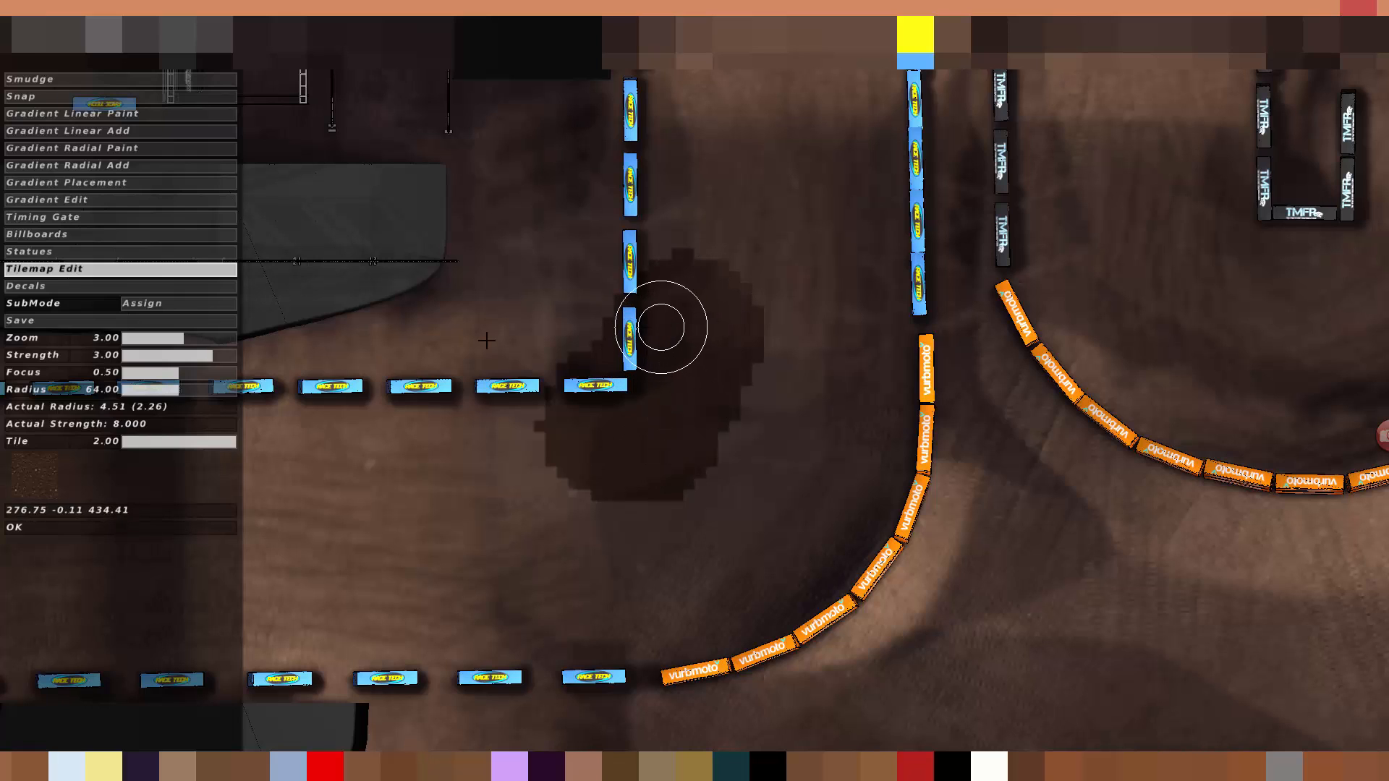
{"action": "left_click", "coordinate": [173, 443]}
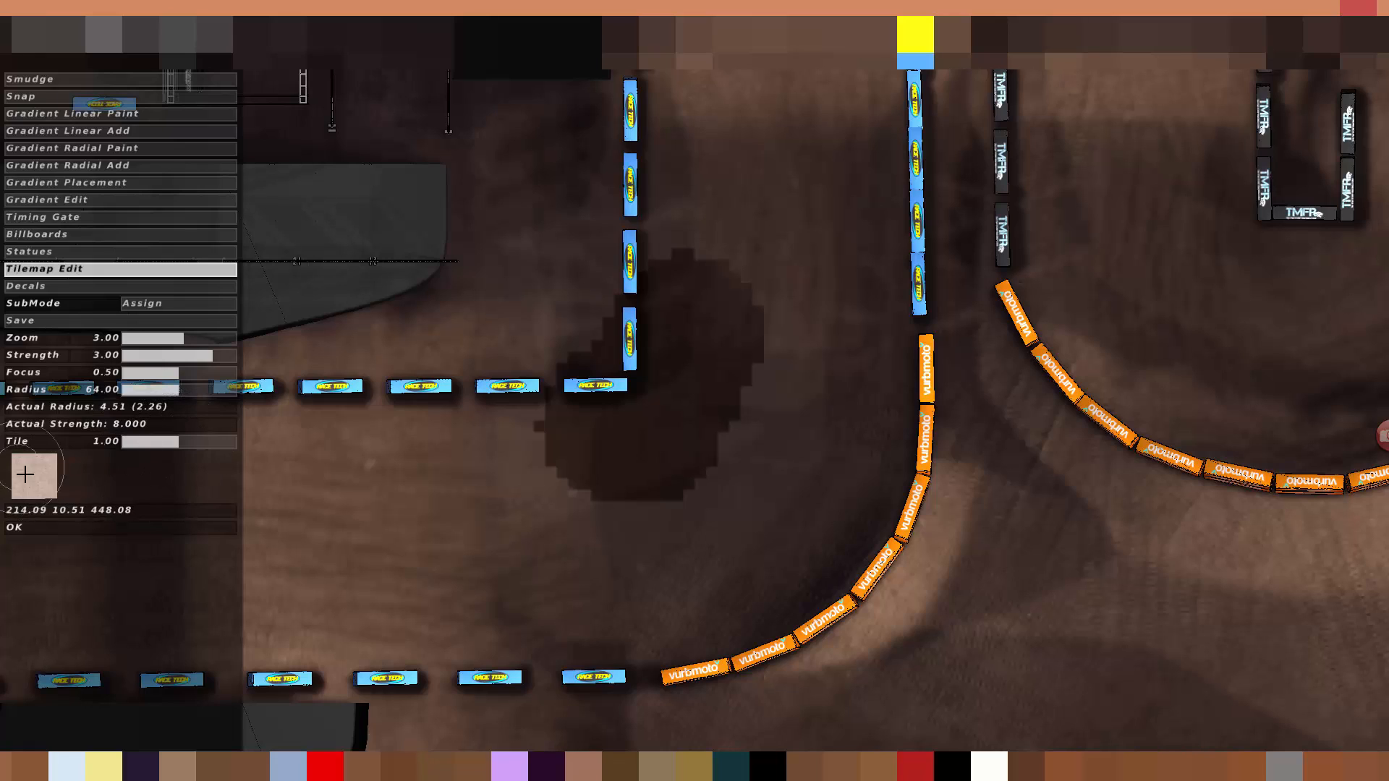
Delete the decals on the bend beside the blue crane, where the two rows of white blocks end, to expose the tiles
{"action": "key", "text": "Up"}
{"action": "key", "text": "Up"}
{"action": "key", "text": "Right"}
{"action": "key", "text": "Up"}
{"action": "key", "text": "Up"}
{"action": "key", "text": "Right"}
{"action": "key", "text": "Right"}
{"action": "key", "text": "Right"}
{"action": "key", "text": "Up"}
{"action": "key", "text": "Up"}
{"action": "key", "text": "Up"}
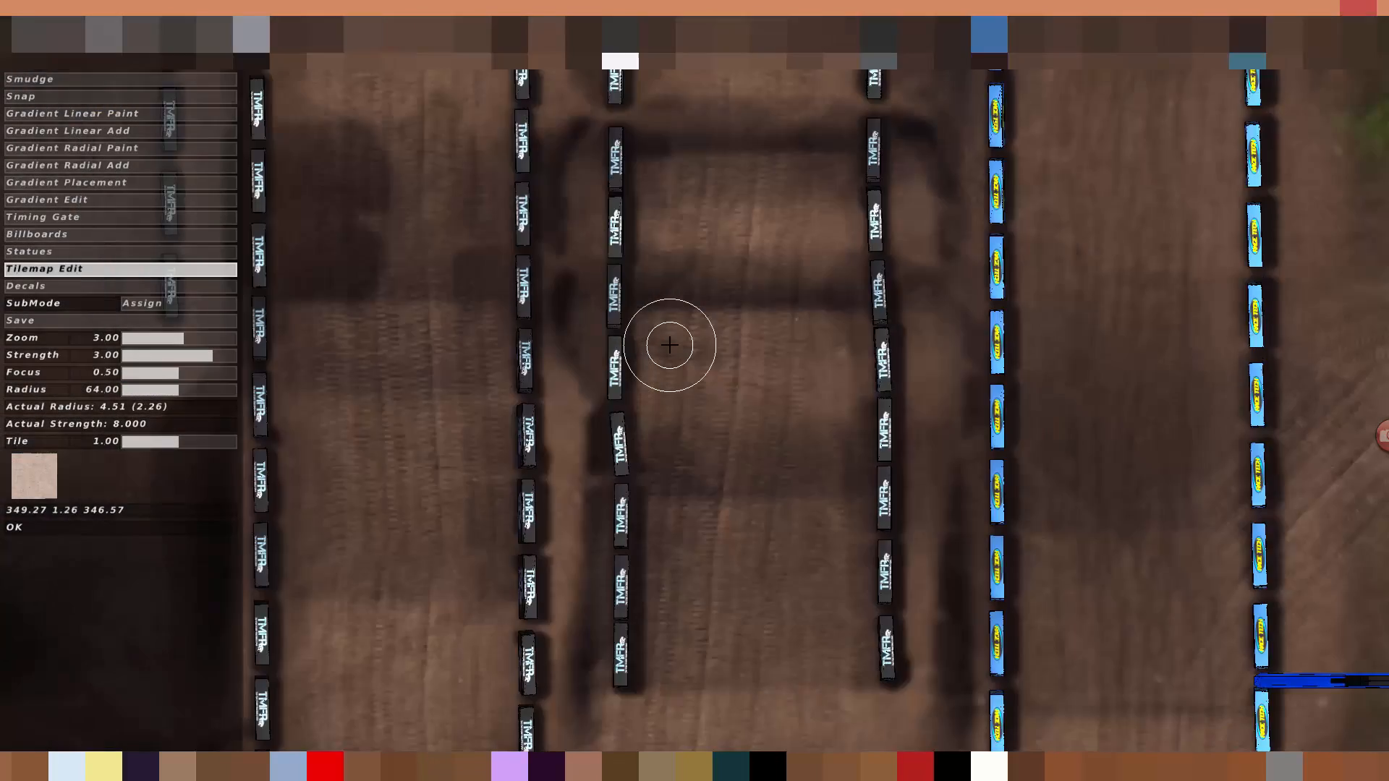
{"action": "key", "text": "Right"}
{"action": "key", "text": "Right"}
{"action": "key", "text": "Right"}
{"action": "key", "text": "Up"}
{"action": "key", "text": "Up"}
{"action": "key", "text": "Up"}
{"action": "key", "text": "Up"}
{"action": "key", "text": "Up"}
{"action": "key", "text": "Up"}
{"action": "key", "text": "Up"}
{"action": "key", "text": "Up"}
{"action": "key", "text": "Up"}
{"action": "key", "text": "Up"}
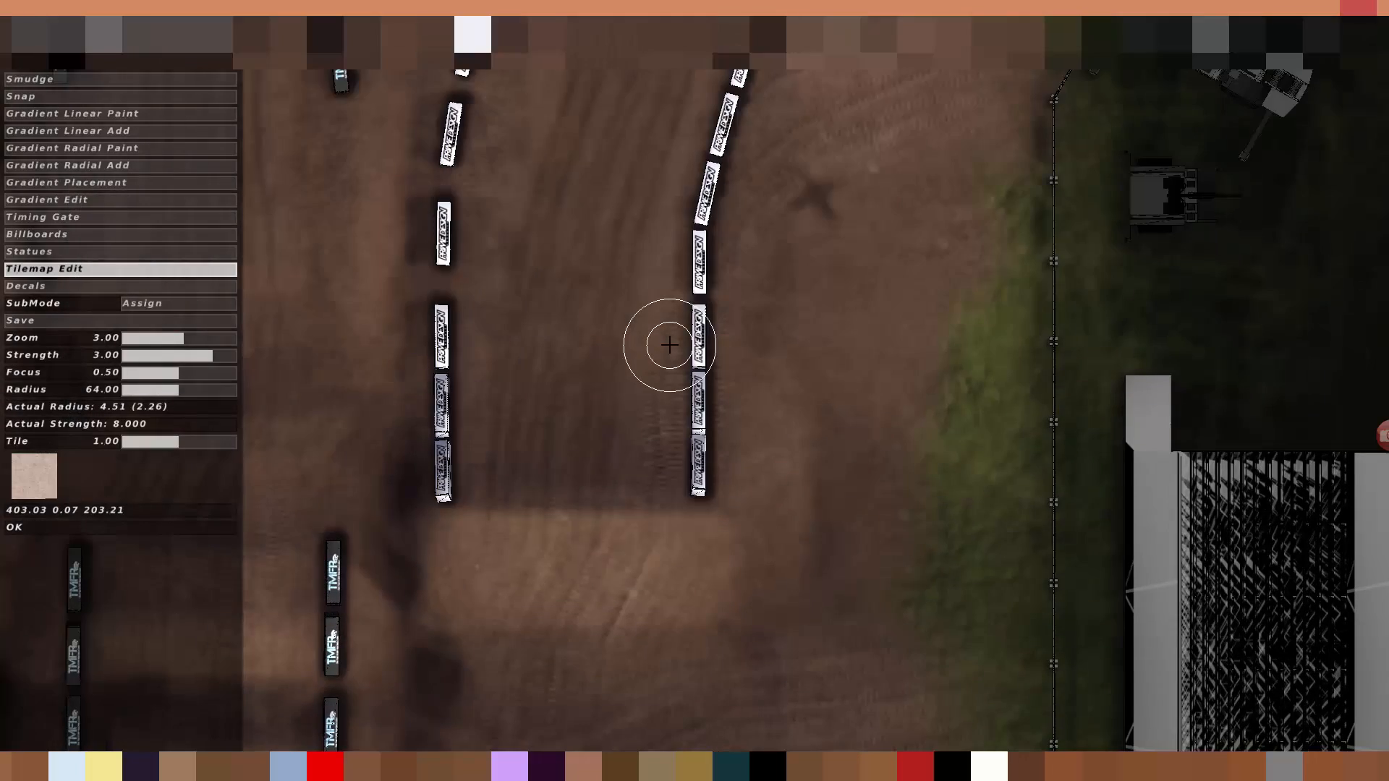
{"action": "key", "text": "Right"}
{"action": "key", "text": "Right"}
{"action": "key", "text": "Left"}
{"action": "key", "text": "Left"}
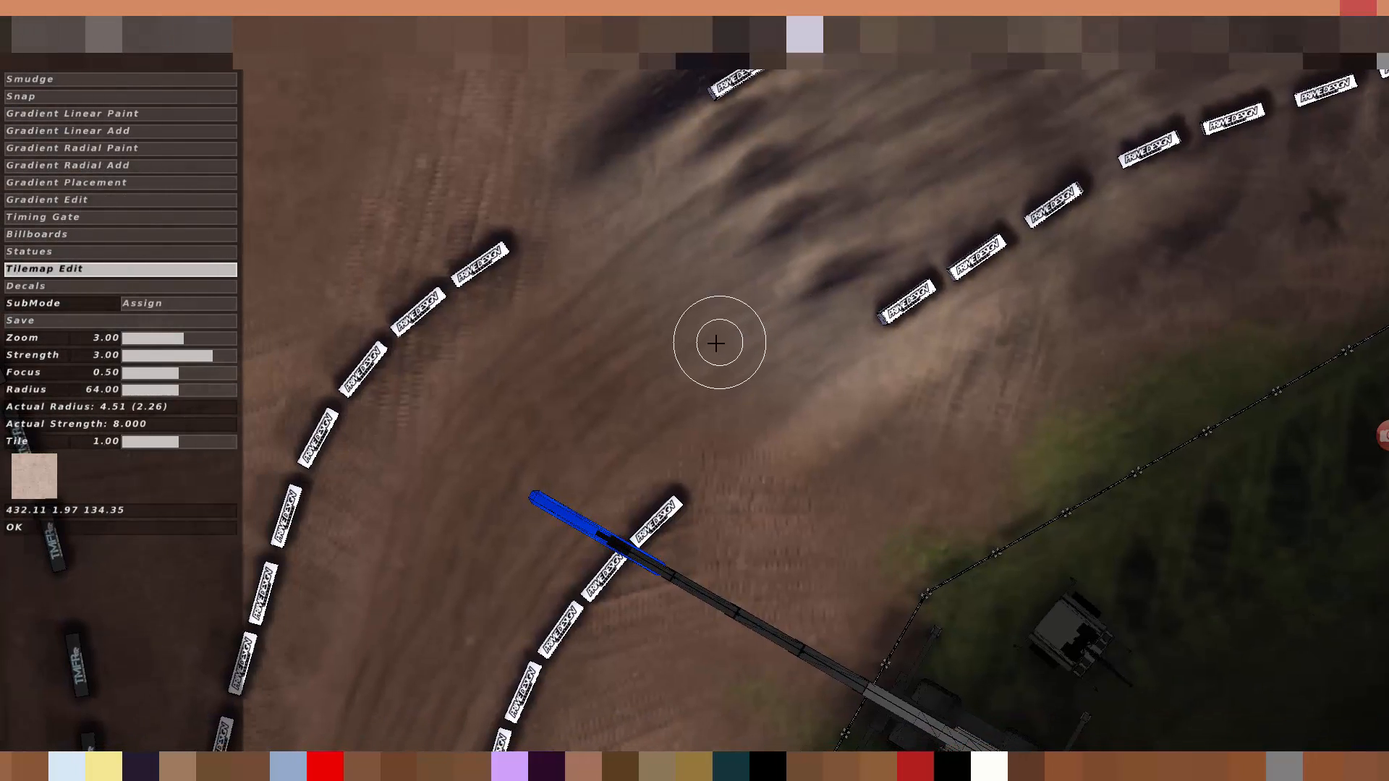
{"action": "left_click", "coordinate": [44, 286]}
{"action": "key", "text": "x"}
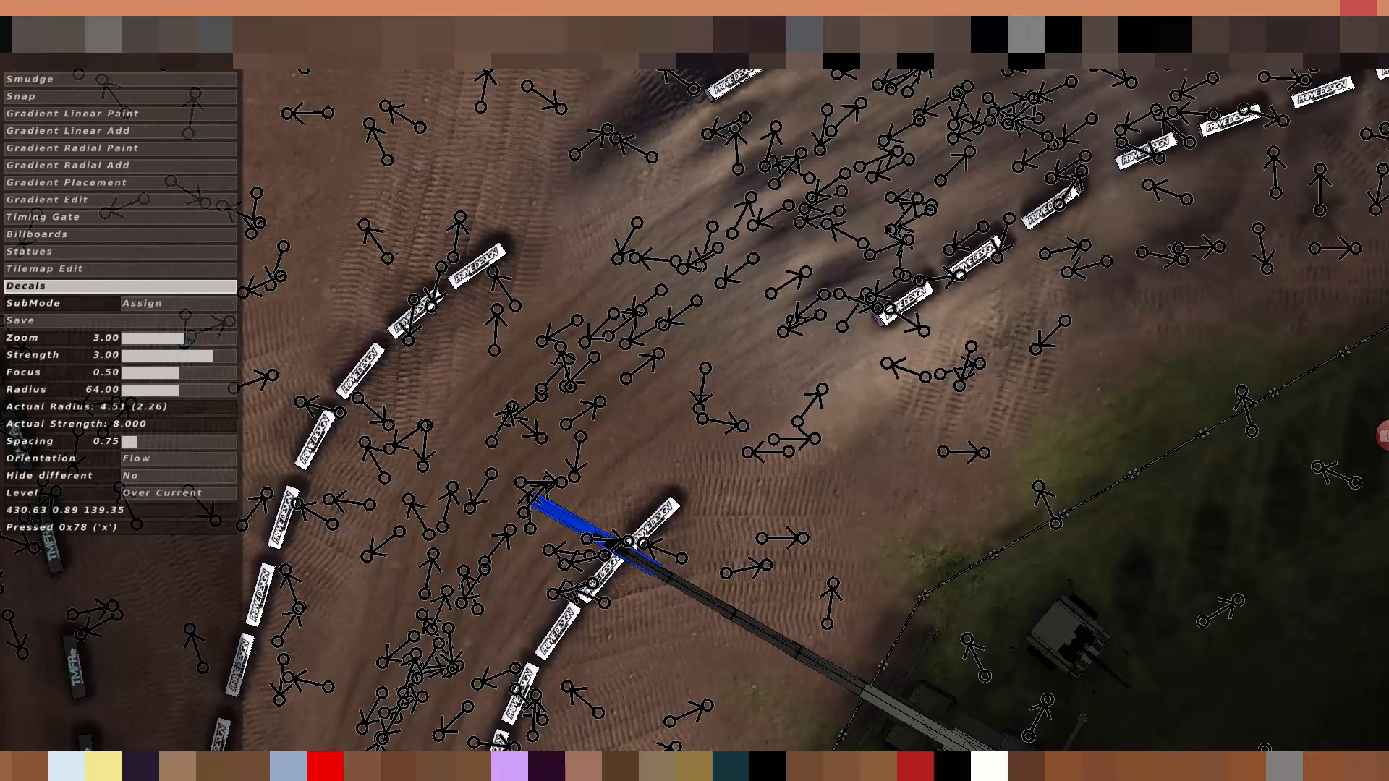
{"action": "key", "text": "x"}
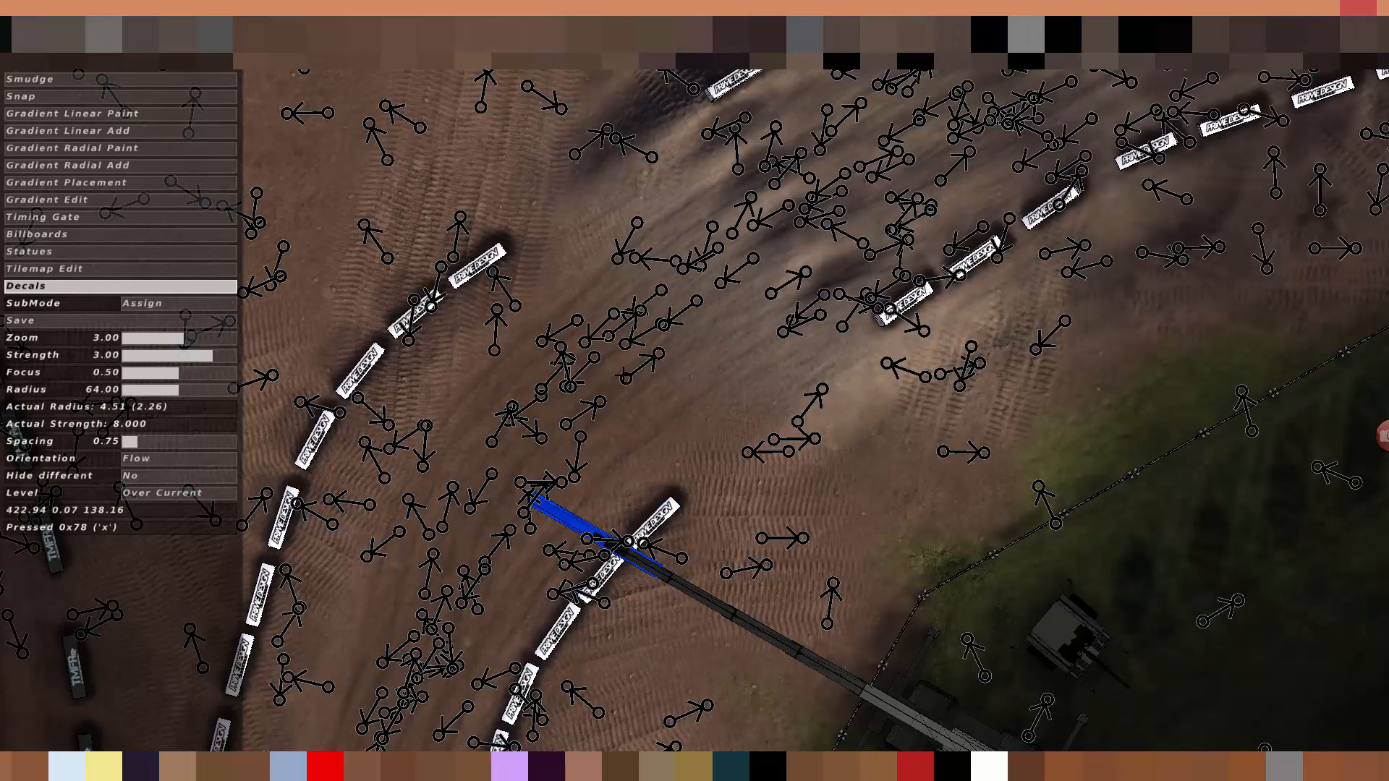
{"action": "key", "text": "x"}
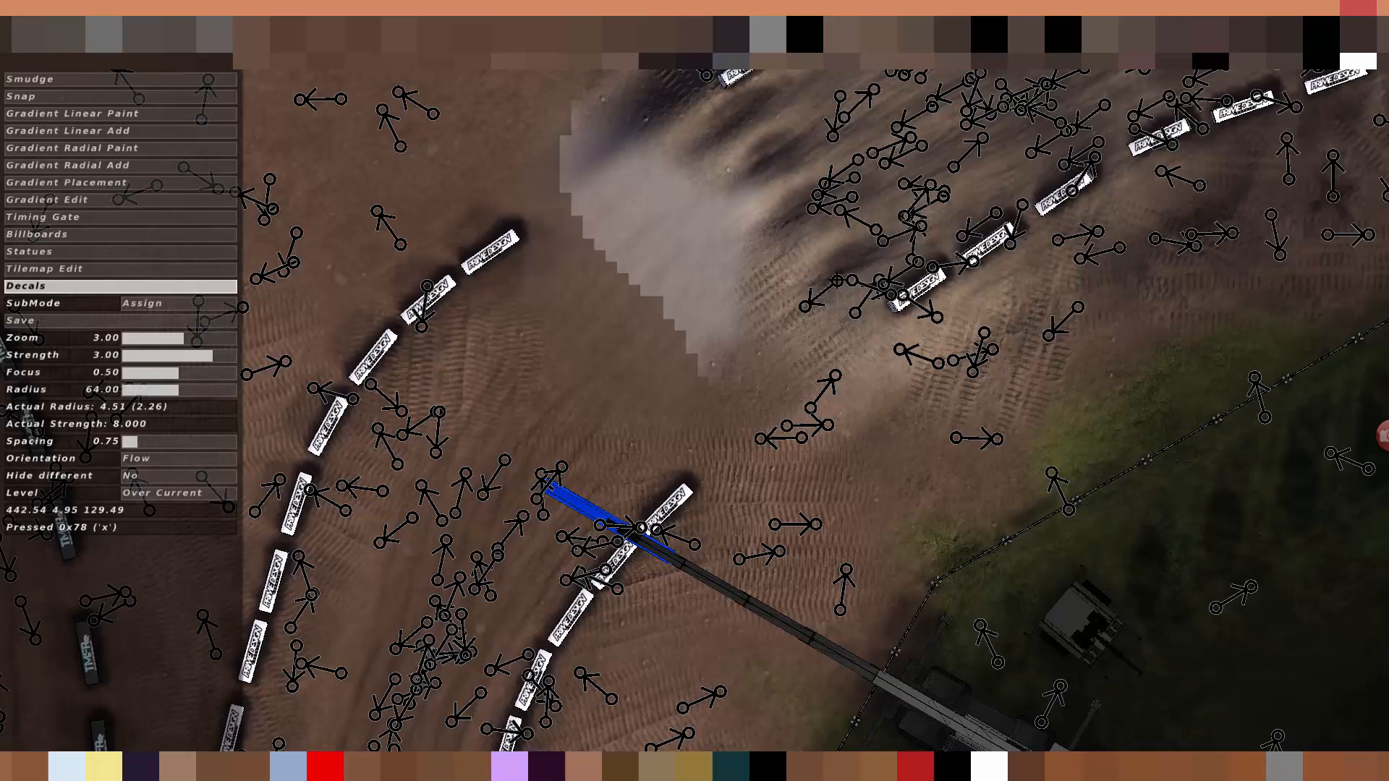
Delete more individual decals between the two rows of white blocks near the crane
{"action": "key", "text": "x"}
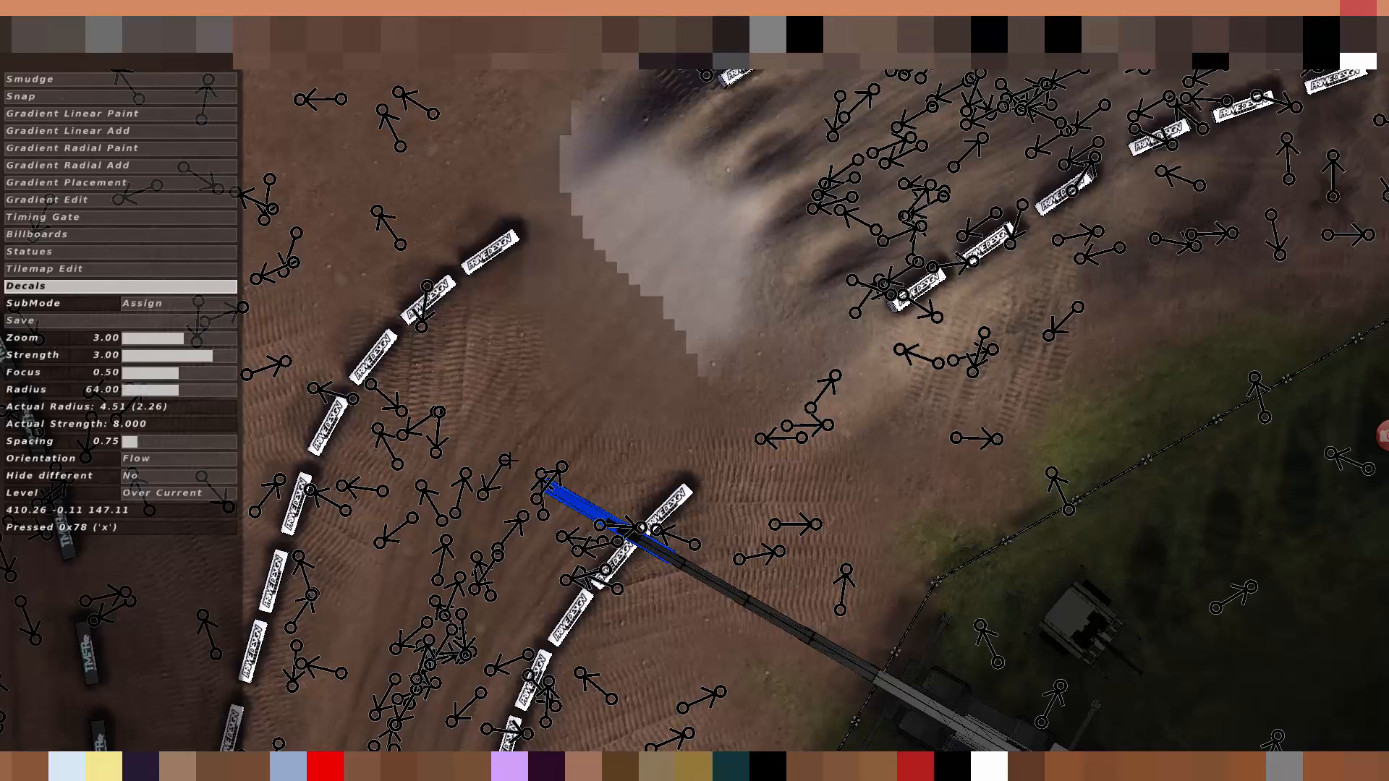
{"action": "key", "text": "x"}
{"action": "key", "text": "x"}
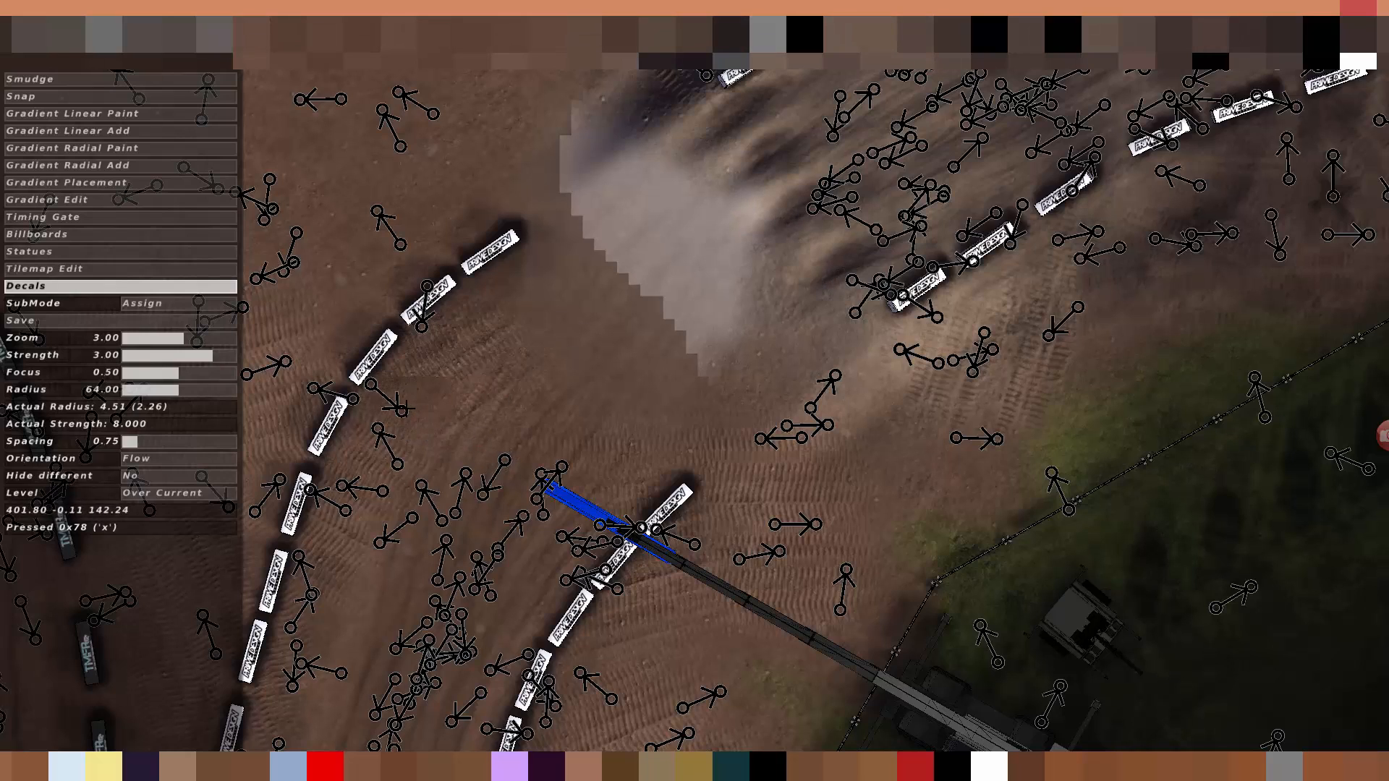
{"action": "key", "text": "x"}
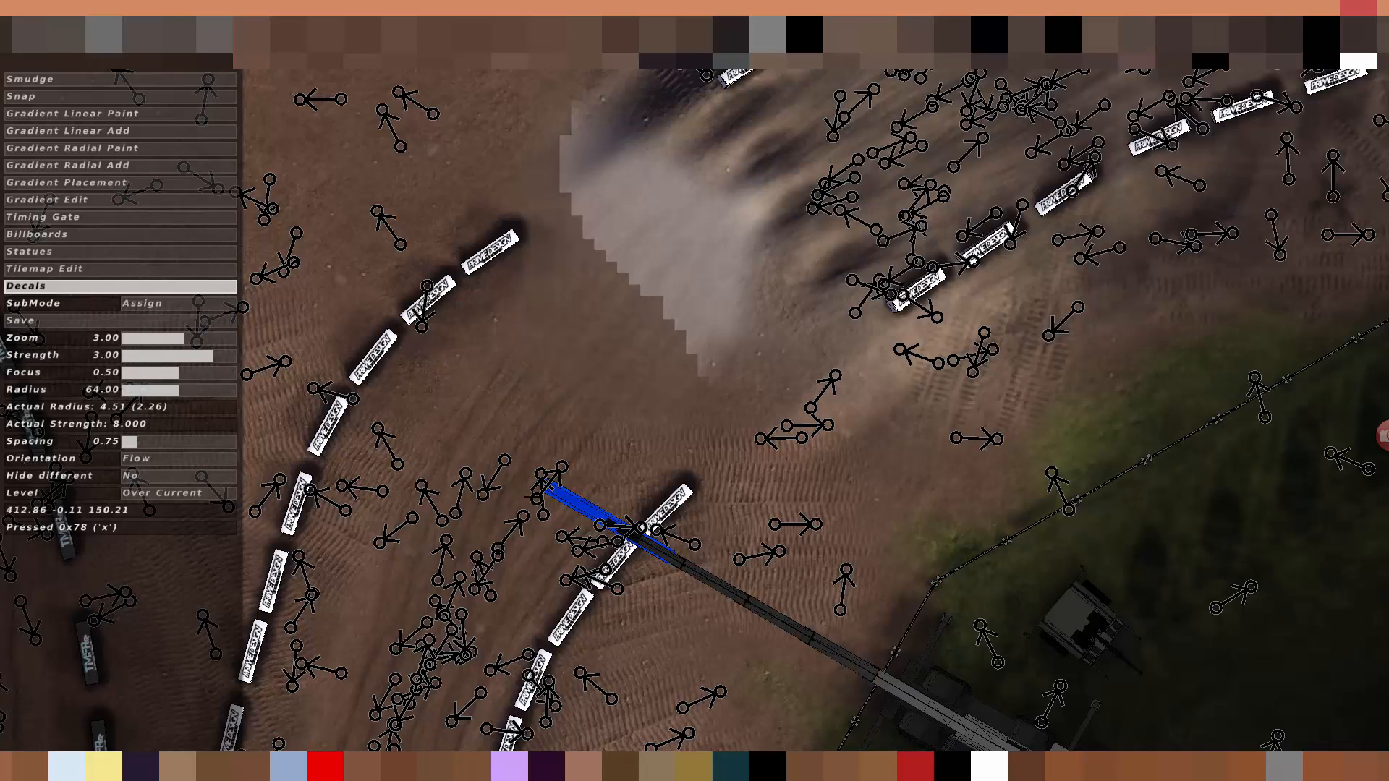
{"action": "key", "text": "x"}
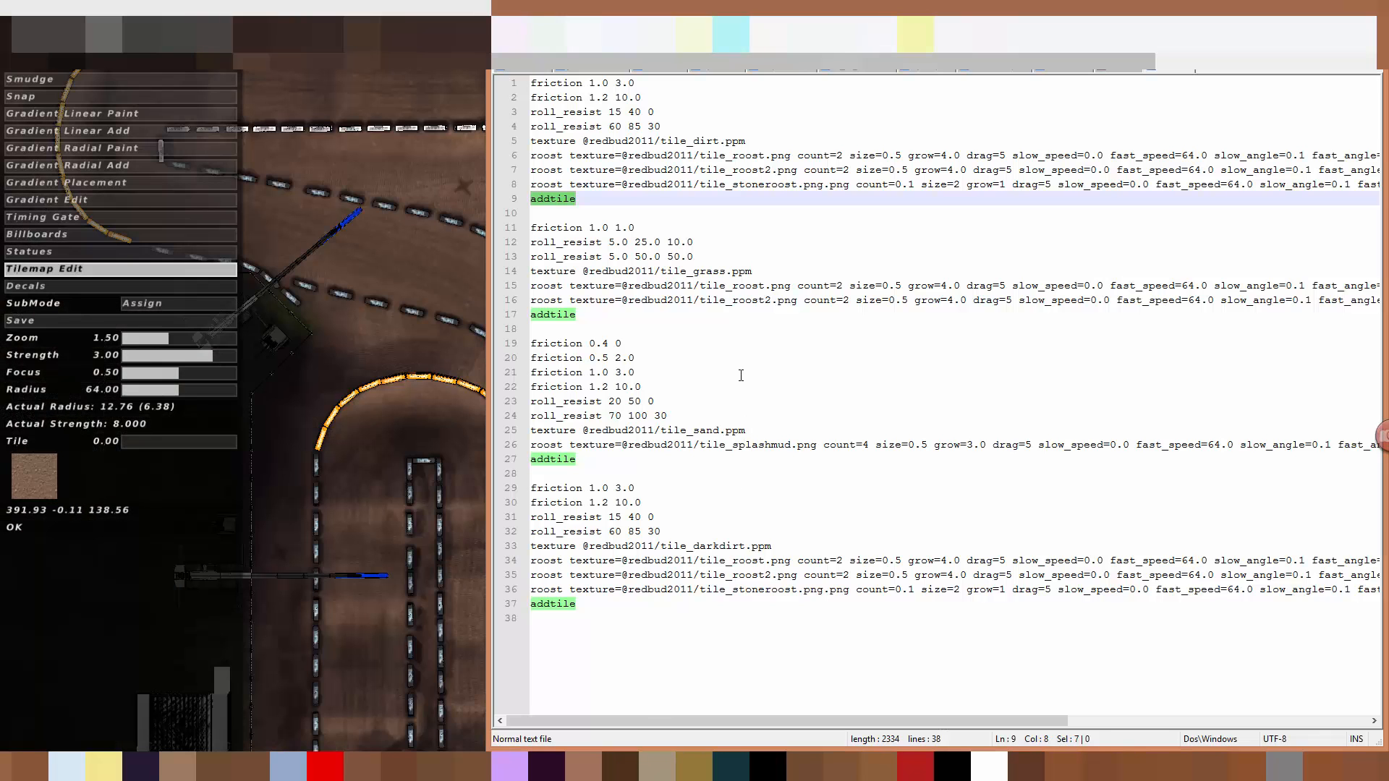
Review the separate tile blocks in Notepad++, focusing on the friction and roll_resist lines of the tile_grass block
{"action": "left_click", "coordinate": [741, 375]}
{"action": "left_click", "coordinate": [610, 332]}
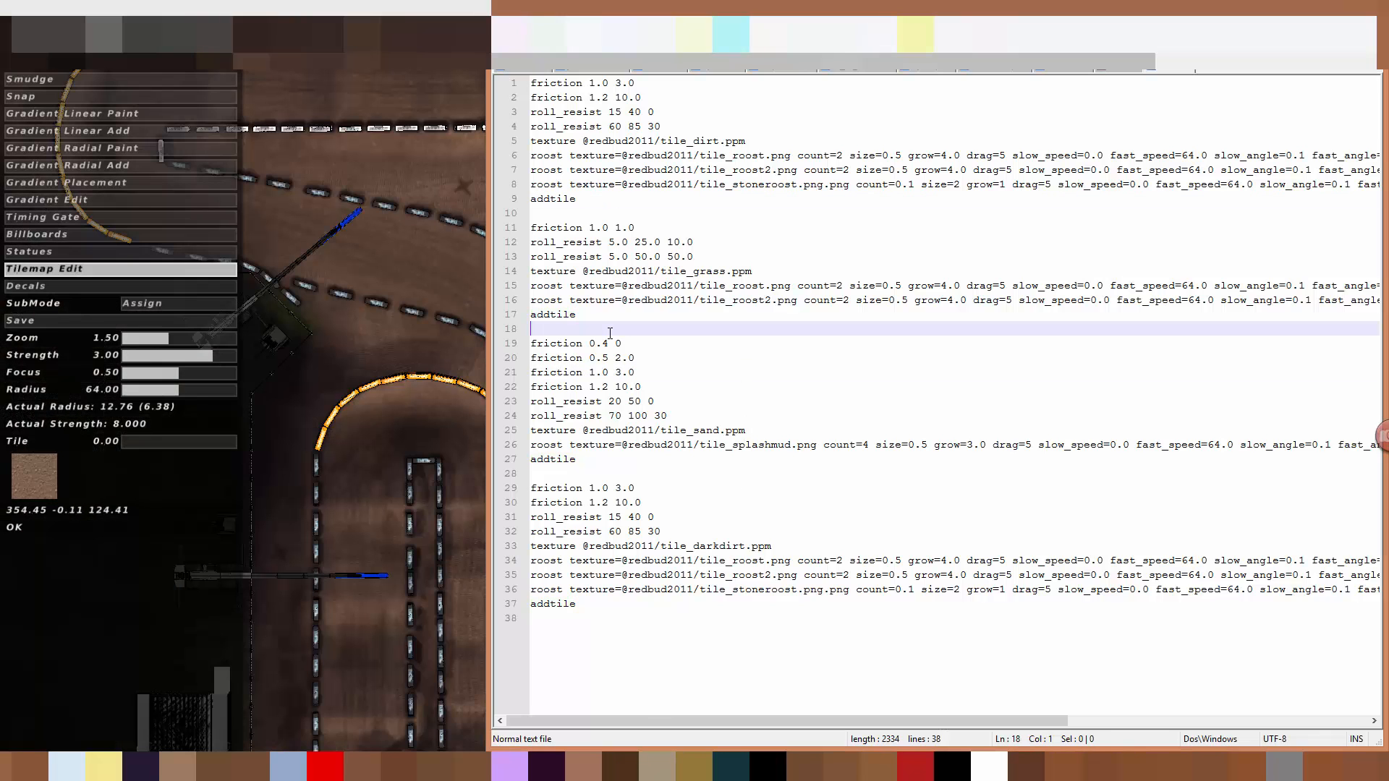
{"action": "left_click", "coordinate": [599, 225]}
{"action": "left_click", "coordinate": [710, 240]}
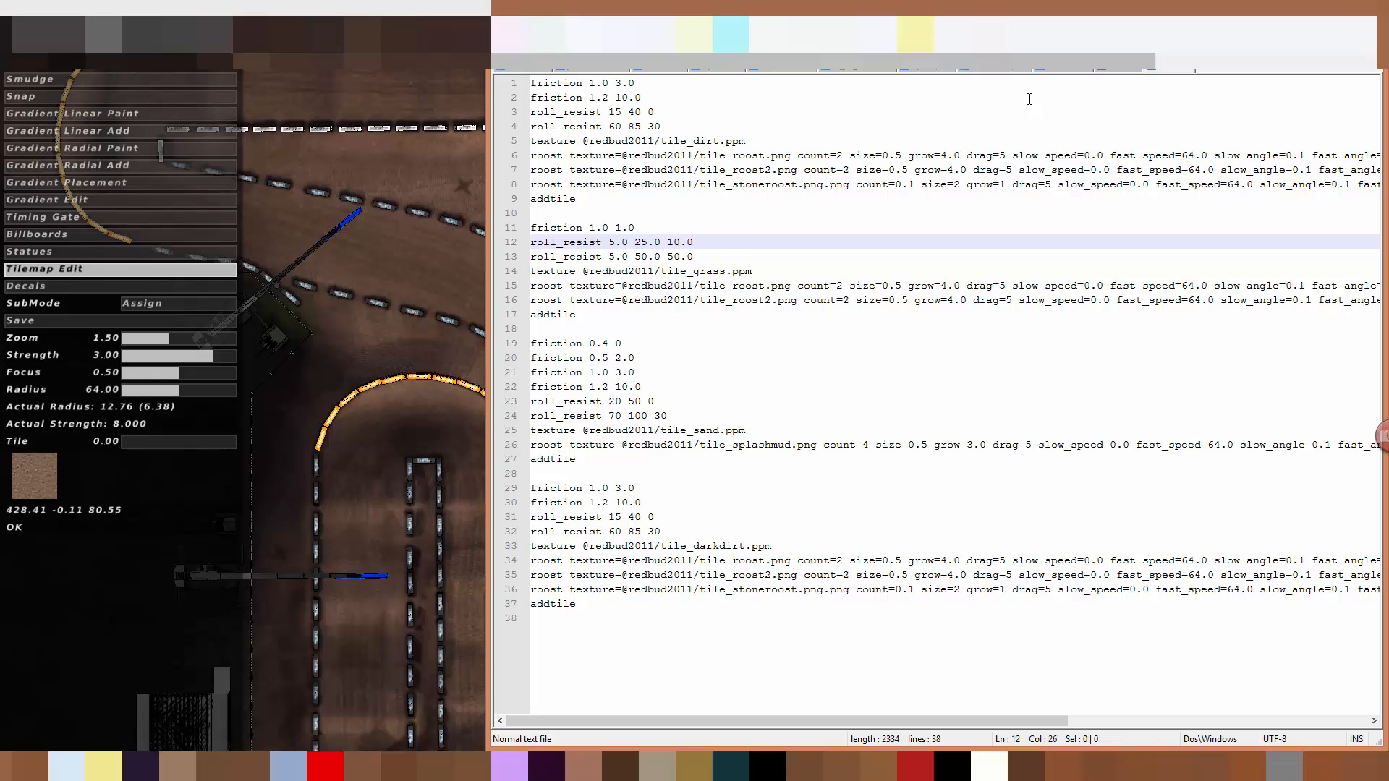
Open the file of per-track friction presets and review its Budds Creek and Southwick values
{"action": "left_click", "coordinate": [1114, 71]}
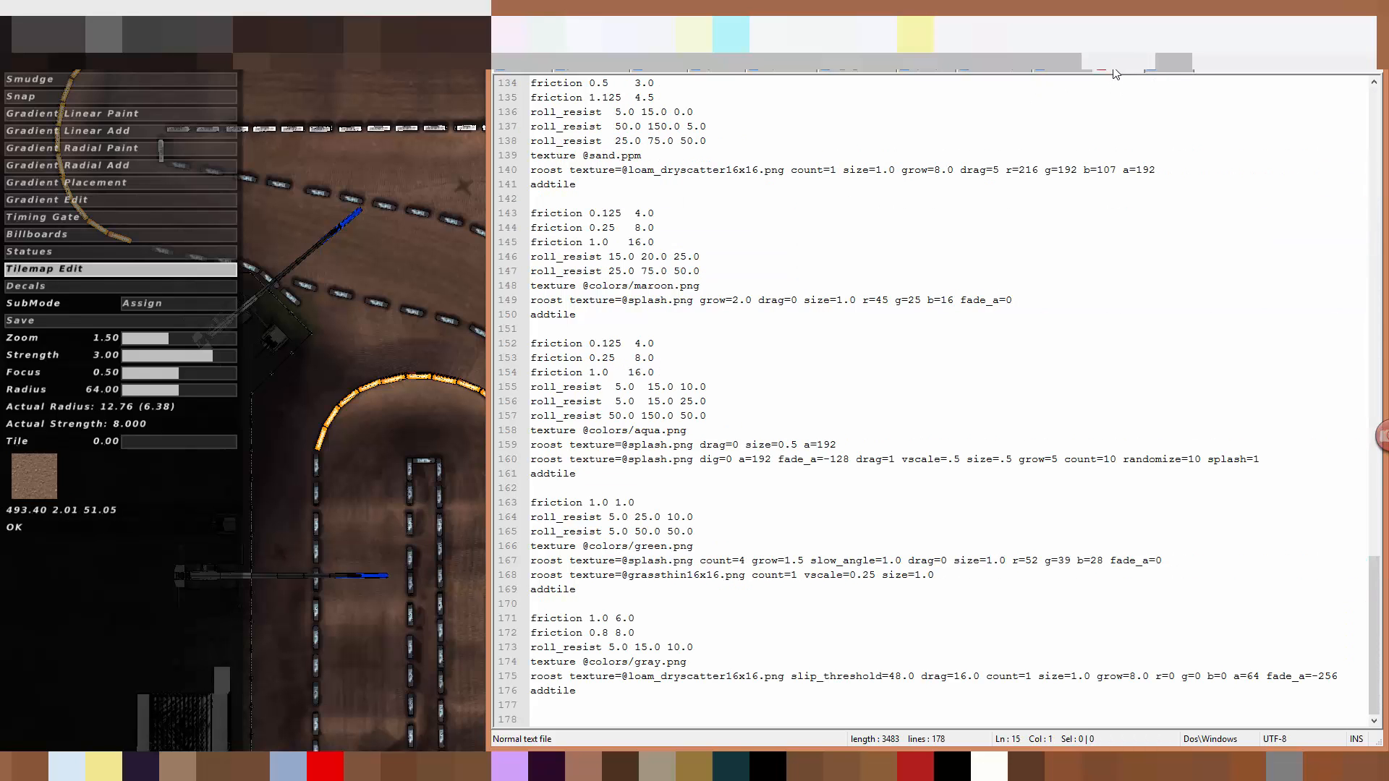
{"action": "scroll", "coordinate": [810, 239], "scroll_direction": "up", "scroll_amount": 20}
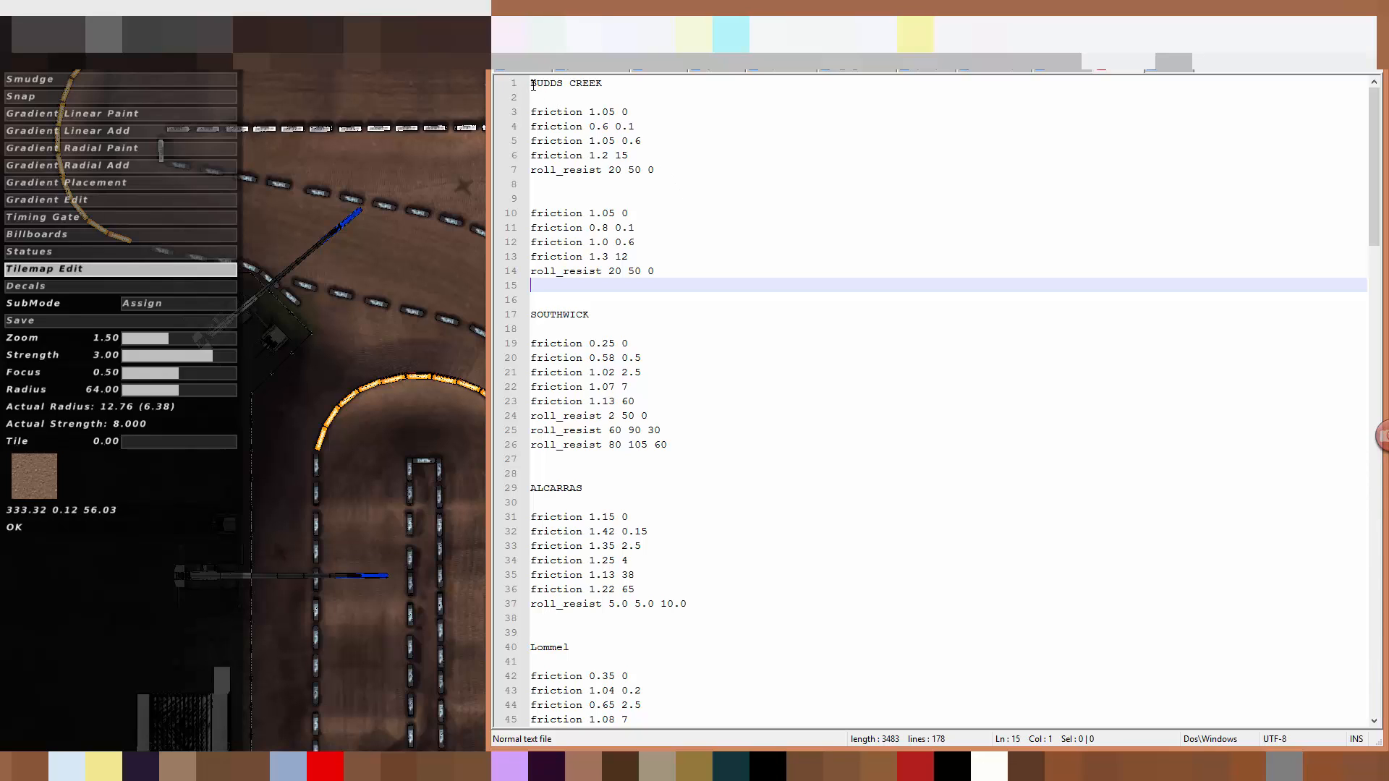
{"action": "mouse_move", "coordinate": [532, 83]}
{"action": "left_mouse_down"}
{"action": "mouse_move", "coordinate": [617, 83]}
{"action": "mouse_move", "coordinate": [530, 83]}
{"action": "left_mouse_up"}
{"action": "left_click", "coordinate": [615, 303]}
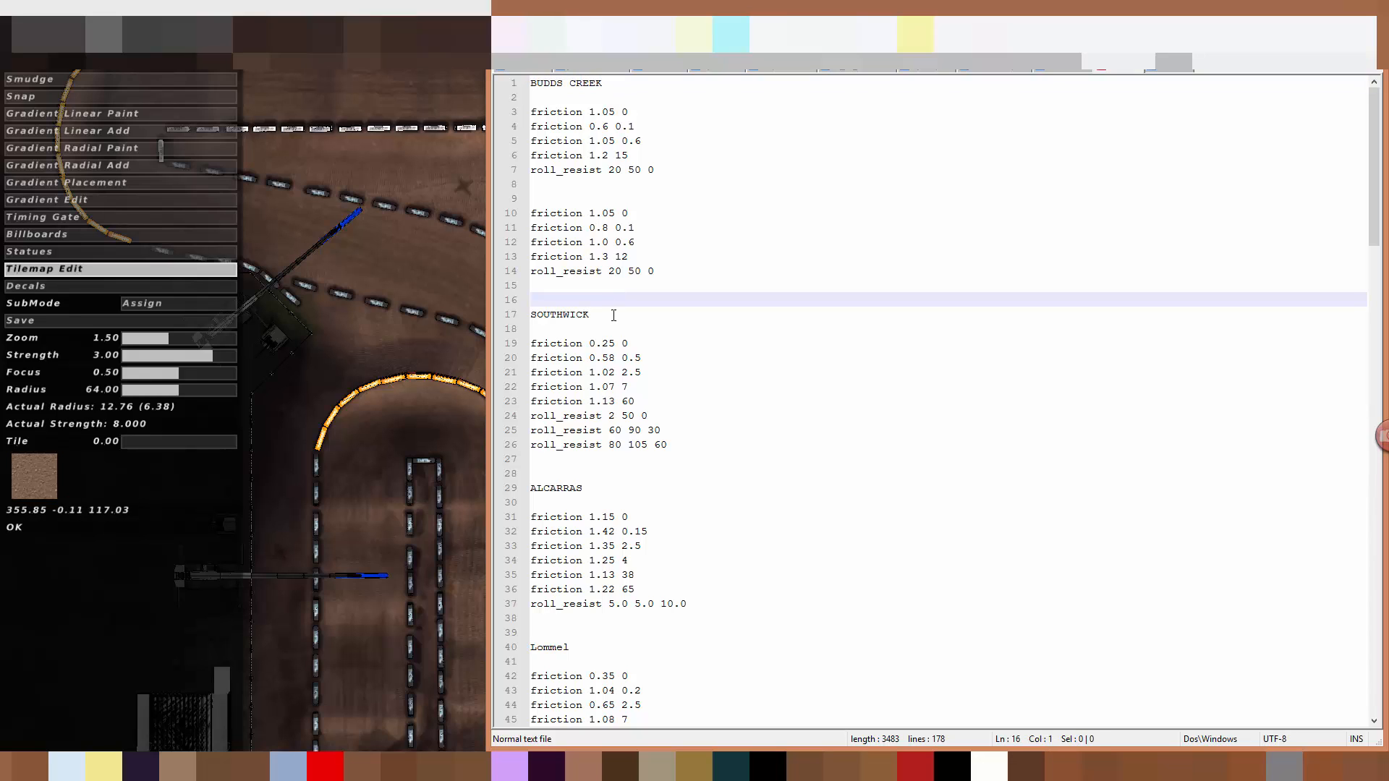
{"action": "left_click_drag", "start_coordinate": [614, 315], "coordinate": [554, 301]}
{"action": "scroll", "coordinate": [623, 300], "scroll_direction": "down", "scroll_amount": 6}
{"action": "scroll", "coordinate": [627, 301], "scroll_direction": "up", "scroll_amount": 4}
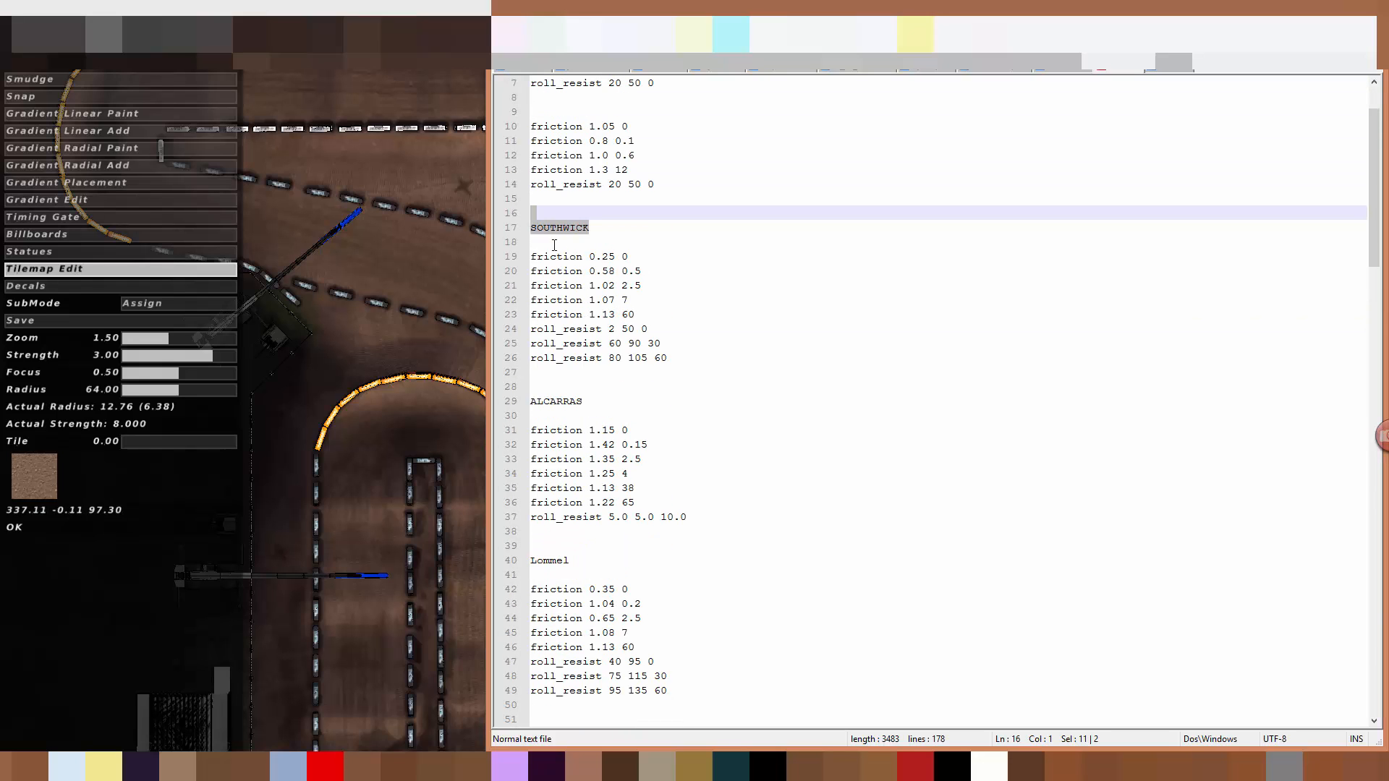
Review the remaining track presets, from Alcarras and Lommel through Beton and Fermo to SX 2015 and SX 2012
{"action": "scroll", "coordinate": [554, 245], "scroll_direction": "down", "scroll_amount": 13}
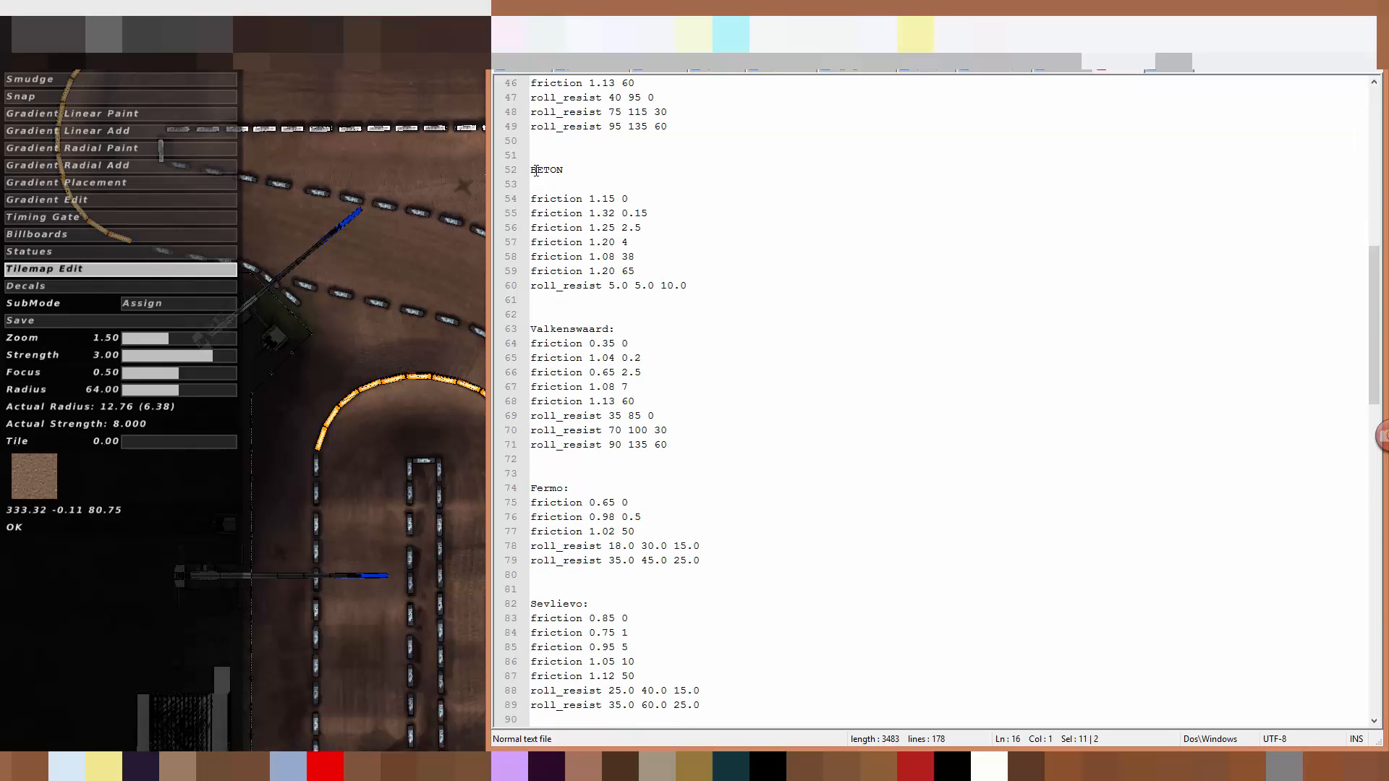
{"action": "left_click_drag", "start_coordinate": [537, 171], "coordinate": [615, 155]}
{"action": "scroll", "coordinate": [602, 220], "scroll_direction": "down", "scroll_amount": 4}
{"action": "left_click", "coordinate": [554, 314]}
{"action": "scroll", "coordinate": [564, 398], "scroll_direction": "down", "scroll_amount": 5}
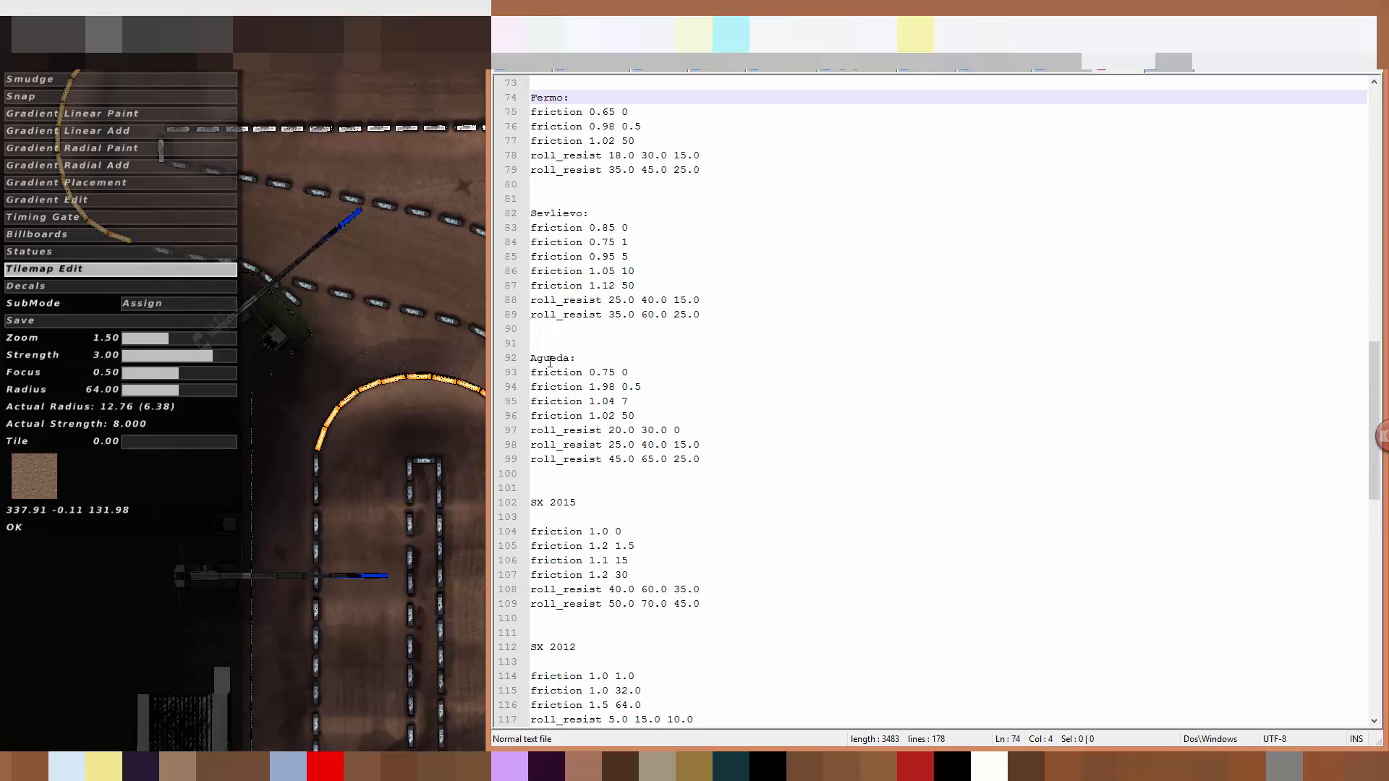
{"action": "scroll", "coordinate": [598, 336], "scroll_direction": "down", "scroll_amount": 6}
{"action": "left_click_drag", "start_coordinate": [538, 255], "coordinate": [596, 343]}
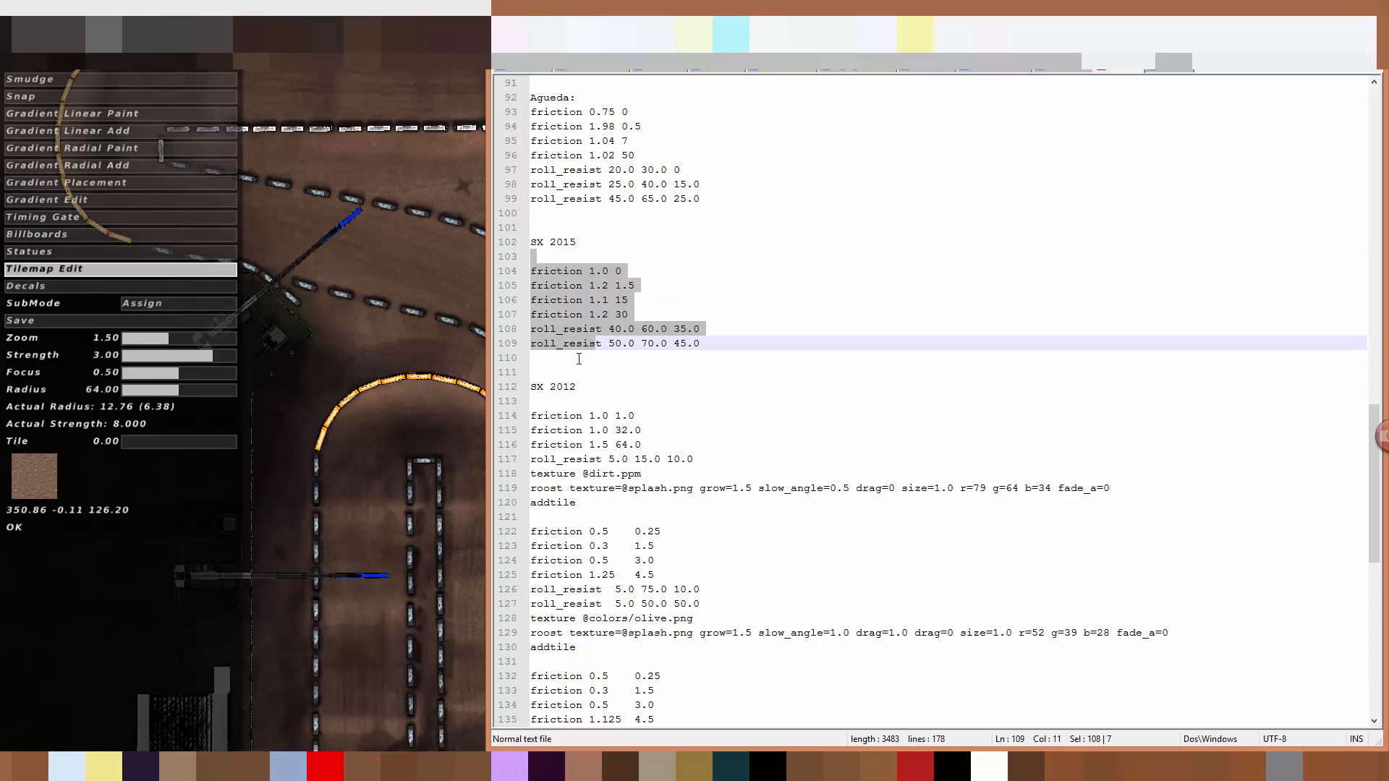
{"action": "scroll", "coordinate": [571, 300], "scroll_direction": "down", "scroll_amount": 14}
{"action": "scroll", "coordinate": [570, 299], "scroll_direction": "up", "scroll_amount": 20}
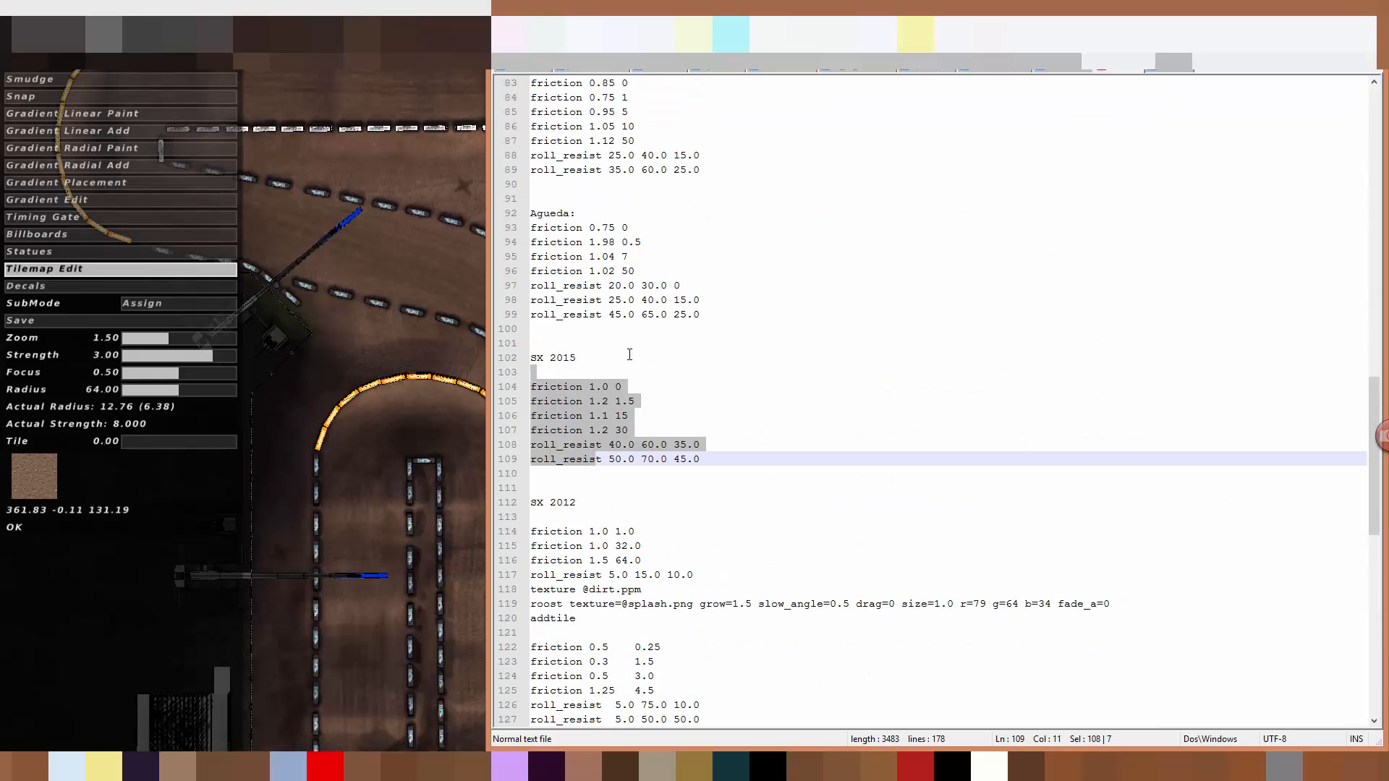
{"action": "scroll", "coordinate": [573, 210], "scroll_direction": "up", "scroll_amount": 6}
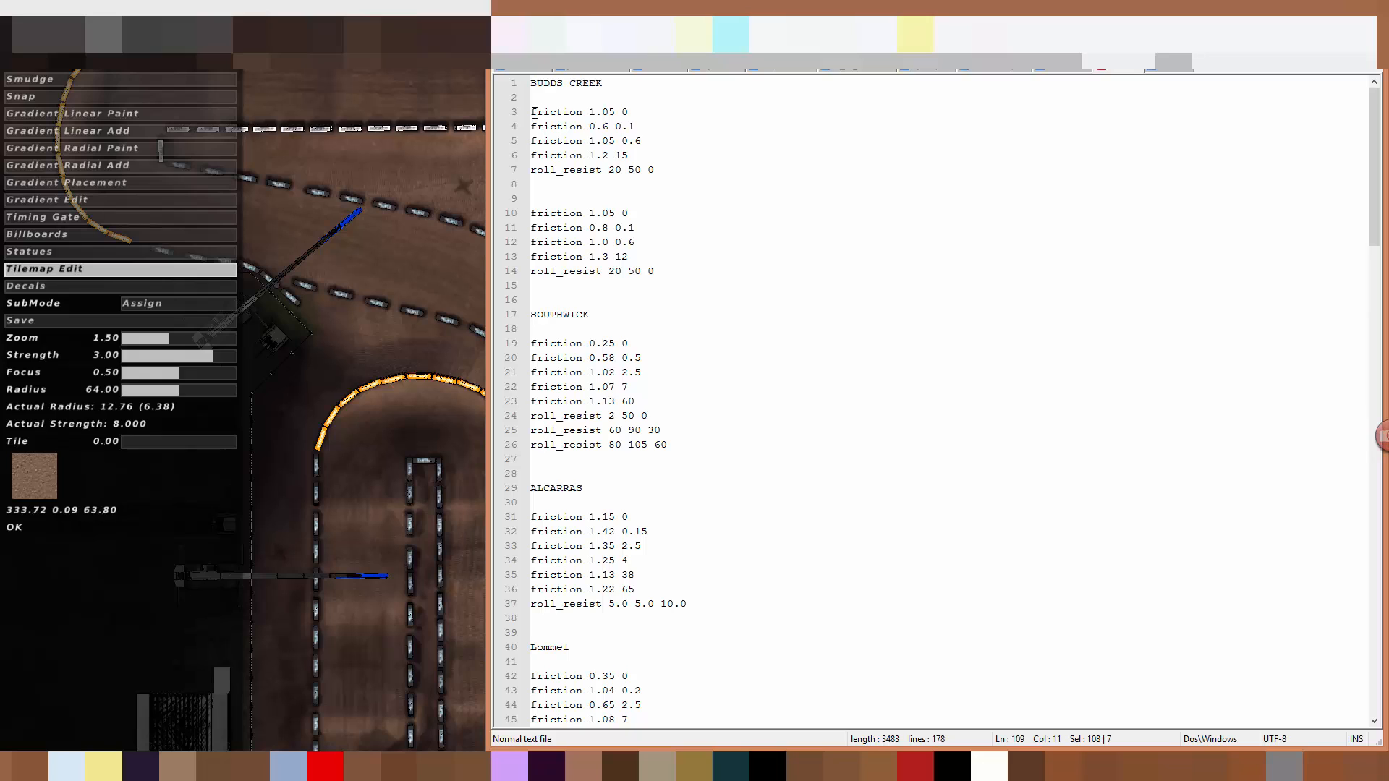
Copy the first Budds Creek set of four friction lines and one roll_resist line
{"action": "left_click_drag", "start_coordinate": [532, 112], "coordinate": [676, 168]}
{"action": "left_click", "coordinate": [675, 194]}
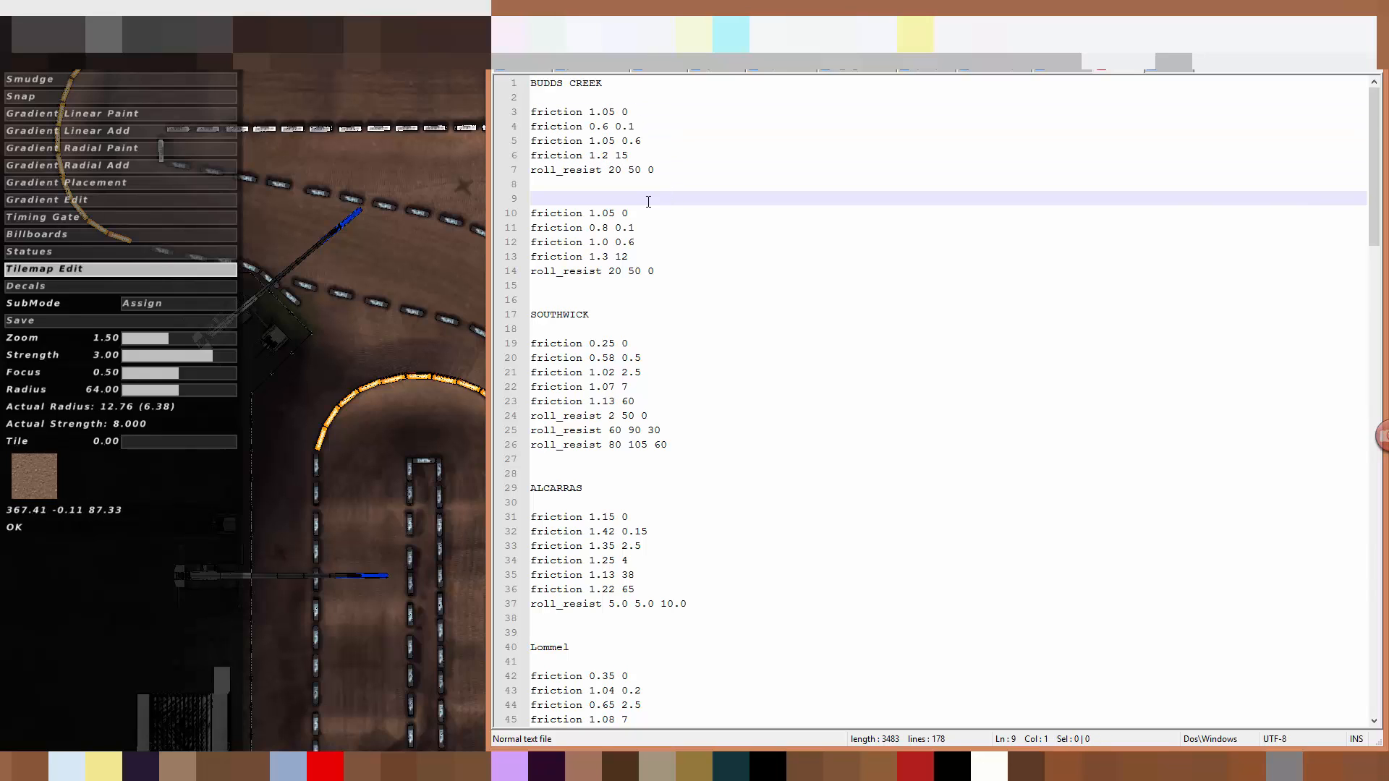
{"action": "left_click_drag", "start_coordinate": [534, 112], "coordinate": [677, 170]}
{"action": "key", "text": "ctrl+c"}
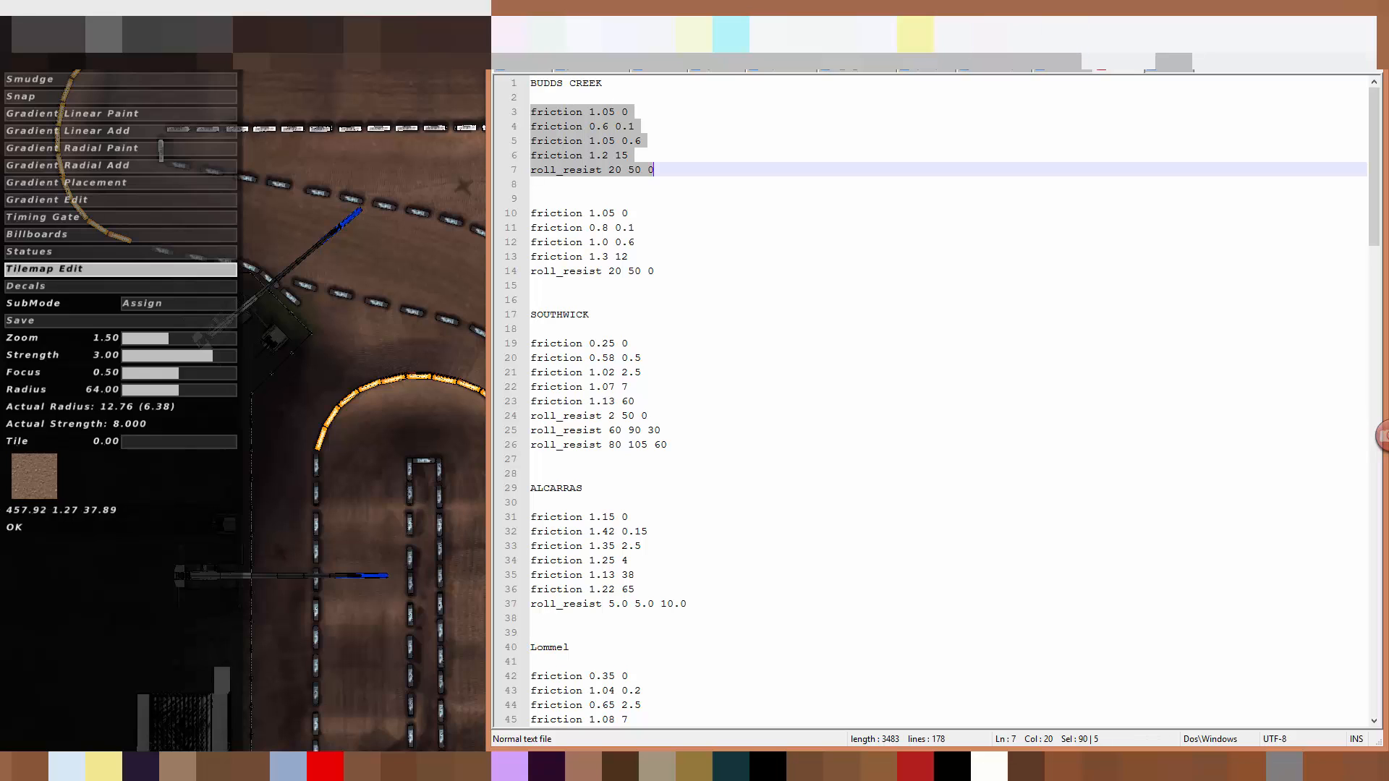
Overwrite the tile_dirt block's friction and roll_resist lines in the tileinfo file with "rolling resistance", and undo that replacement
{"action": "left_click", "coordinate": [1168, 64]}
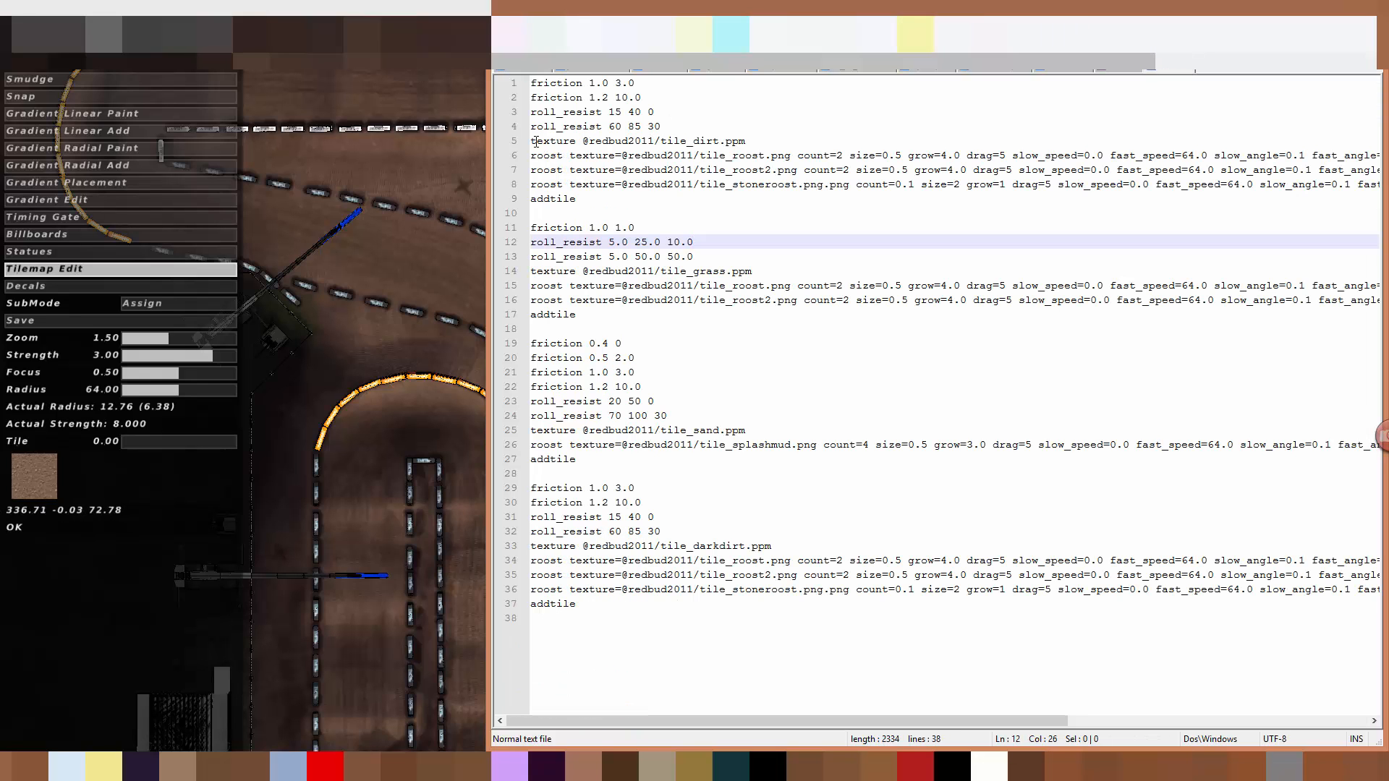
{"action": "left_click_drag", "start_coordinate": [536, 140], "coordinate": [641, 201]}
{"action": "left_click", "coordinate": [642, 207]}
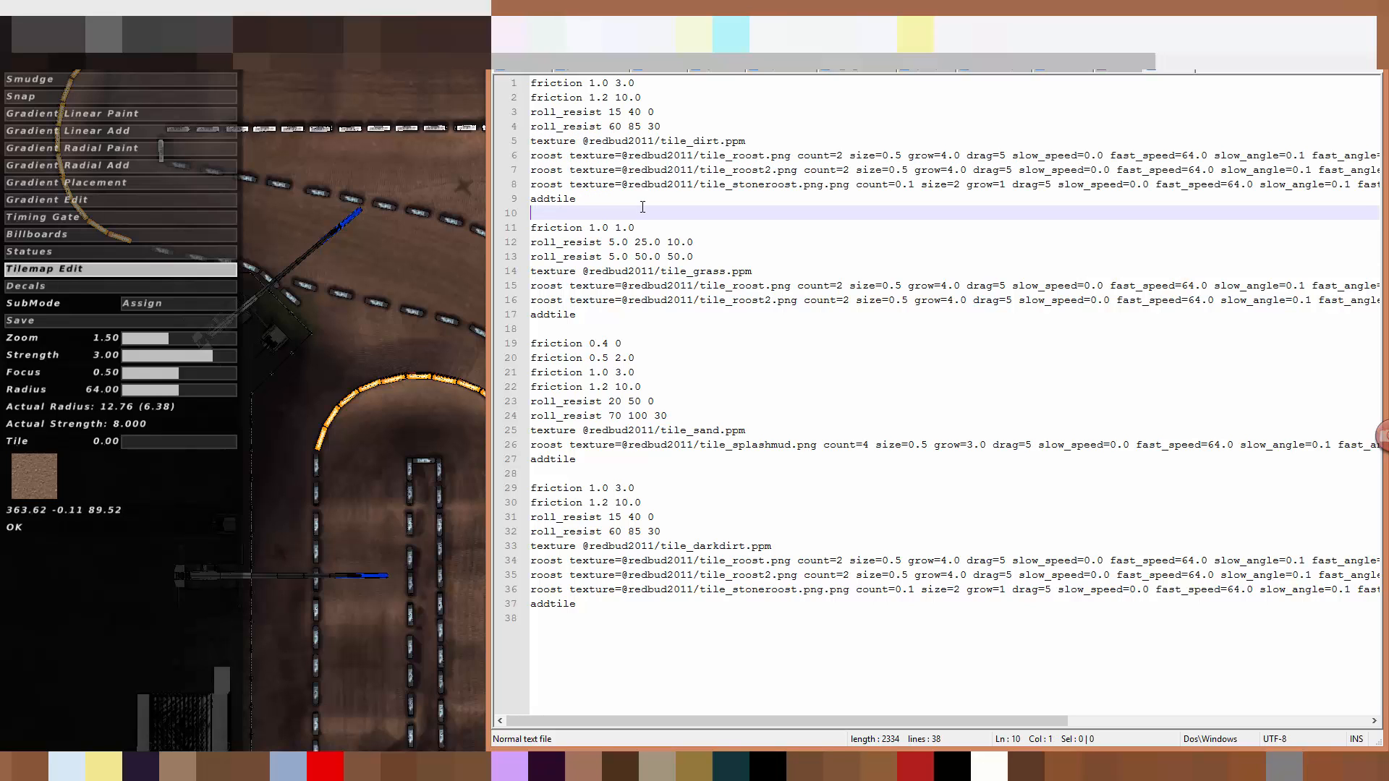
{"action": "left_click_drag", "start_coordinate": [676, 127], "coordinate": [531, 83]}
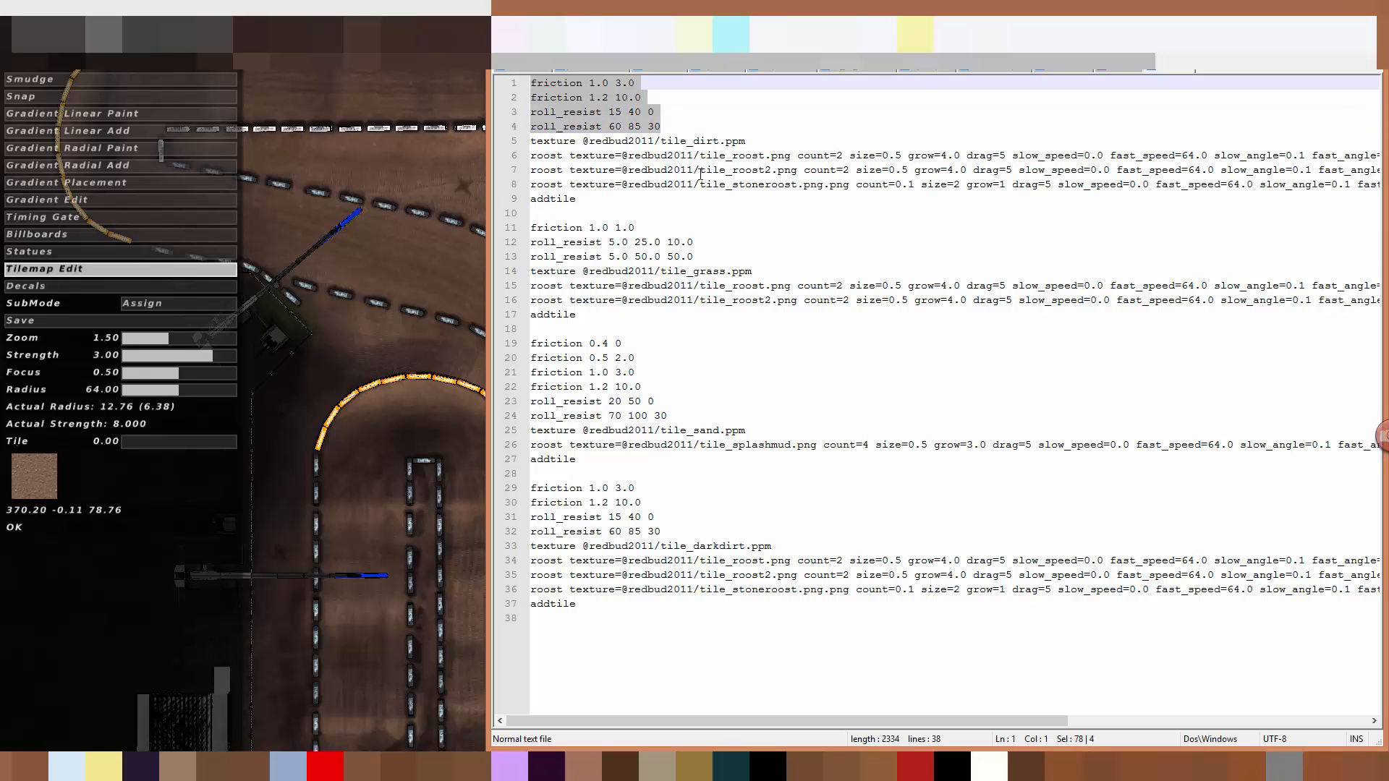
{"action": "type", "text": "rolling resistance"}
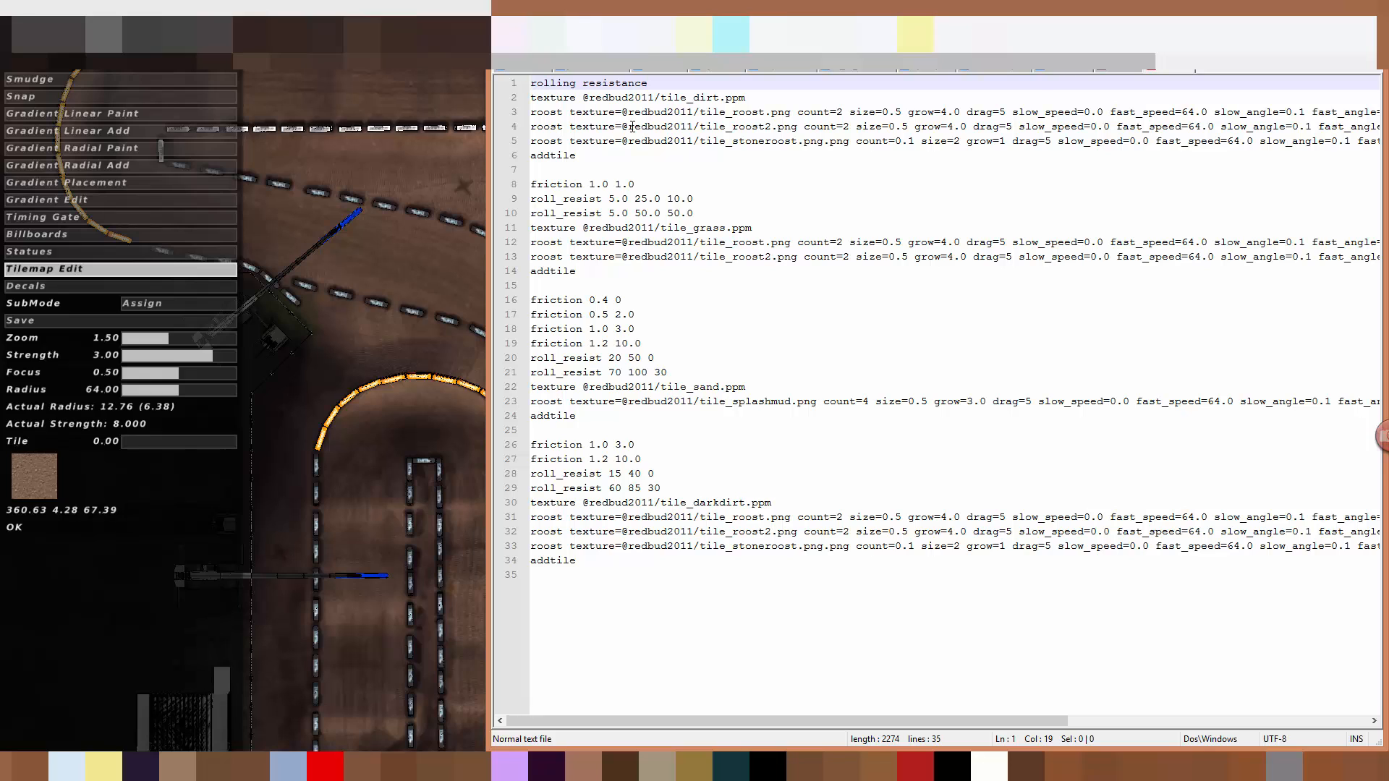
{"action": "key", "text": "ctrl+z"}
Replace the tile_dirt block's friction and roll_resist lines with the first Budds Creek set, and highlight the whole block
{"action": "left_click", "coordinate": [1116, 64]}
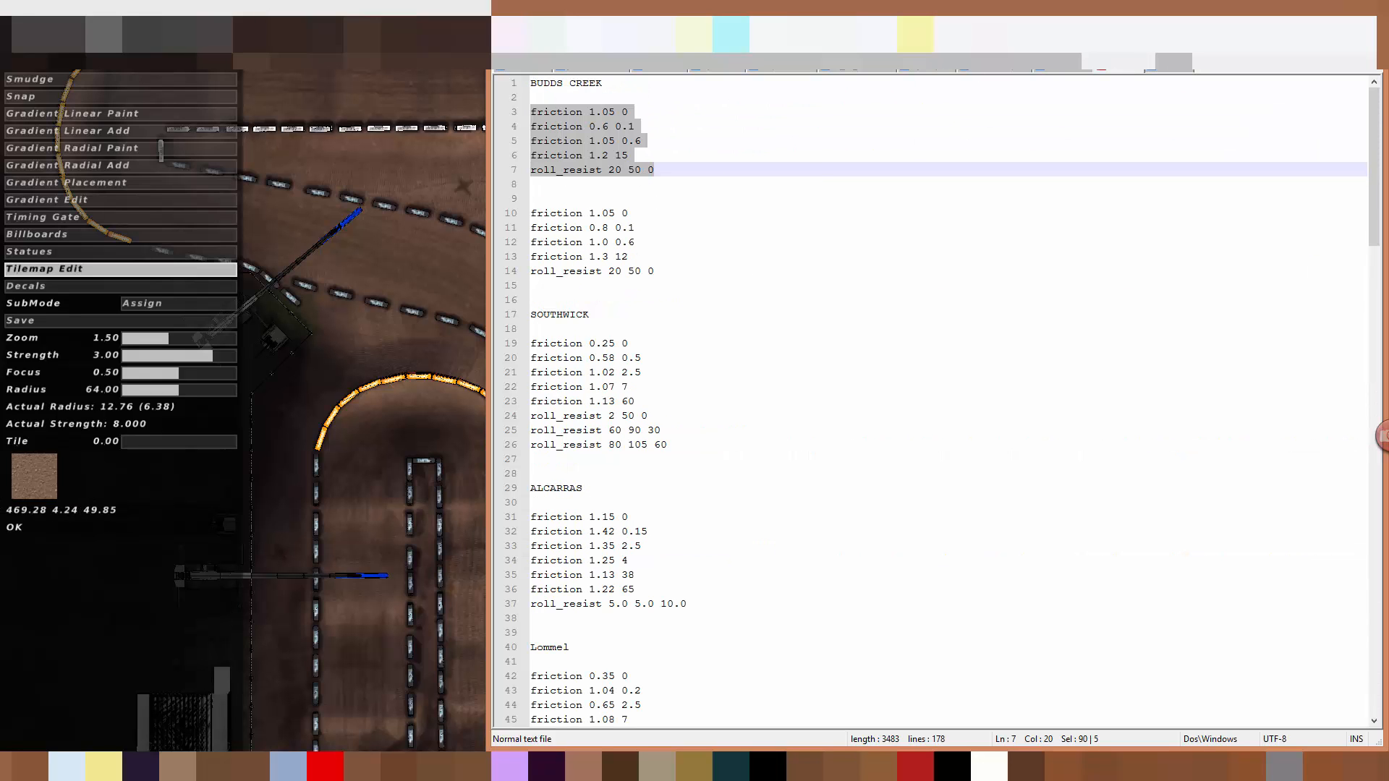
{"action": "key", "text": "ctrl+Tab"}
{"action": "mouse_move", "coordinate": [678, 126]}
{"action": "left_mouse_down"}
{"action": "mouse_move", "coordinate": [530, 81]}
{"action": "mouse_move", "coordinate": [644, 102]}
{"action": "mouse_move", "coordinate": [669, 132]}
{"action": "left_mouse_up"}
{"action": "key", "text": "ctrl+v"}
{"action": "left_click", "coordinate": [559, 113]}
{"action": "left_click_drag", "start_coordinate": [595, 215], "coordinate": [477, 81]}
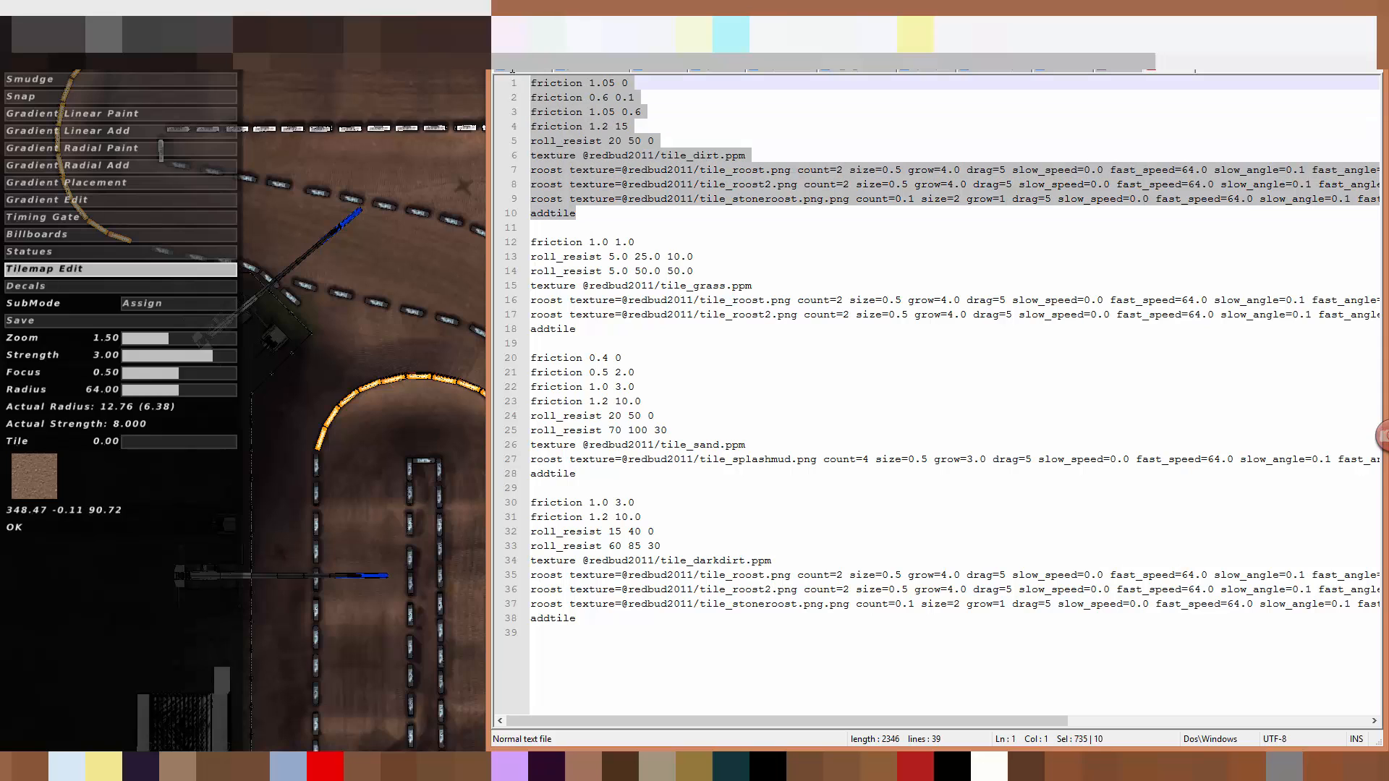
Close the Oatfield tileinfo file without saving its changes, and deselect the Budds Creek lines in the presets file
{"action": "left_click", "coordinate": [1114, 62]}
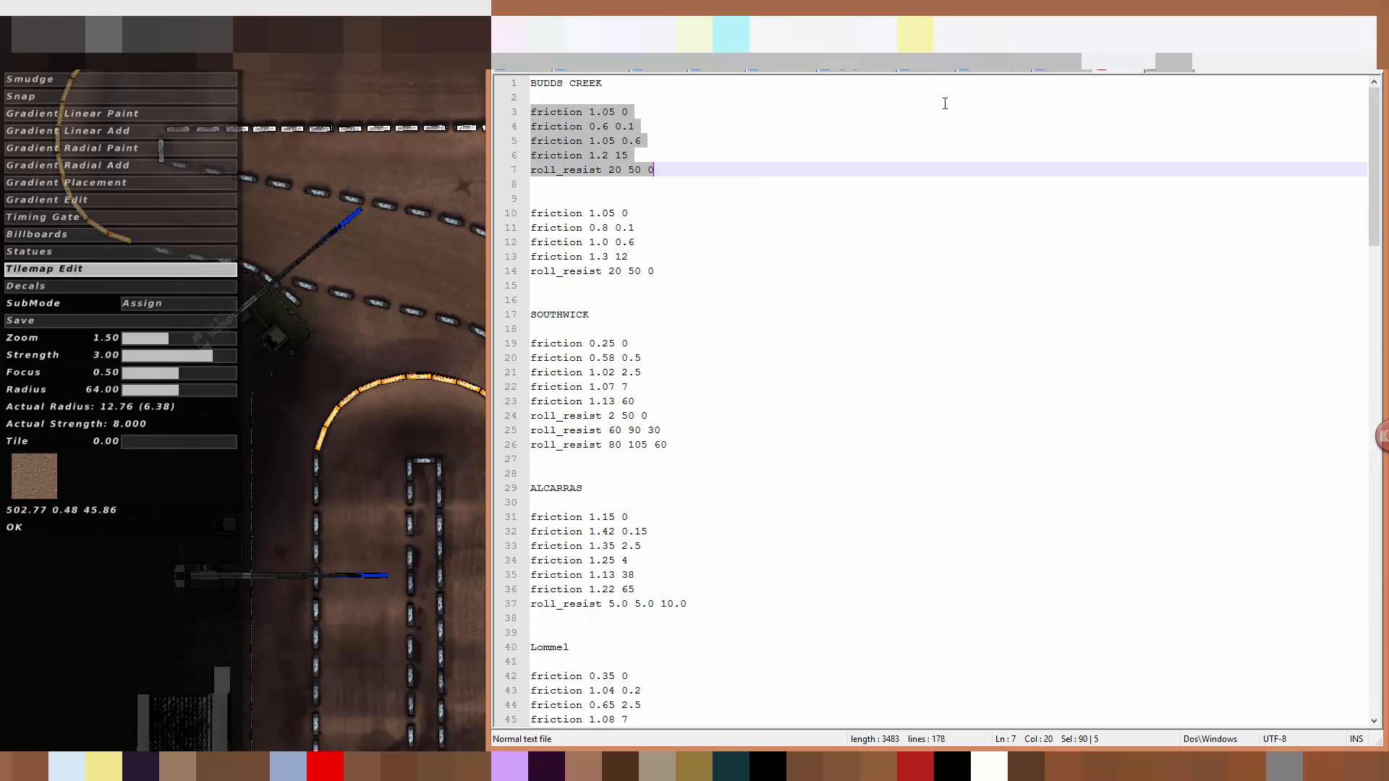
{"action": "left_click", "coordinate": [1174, 63]}
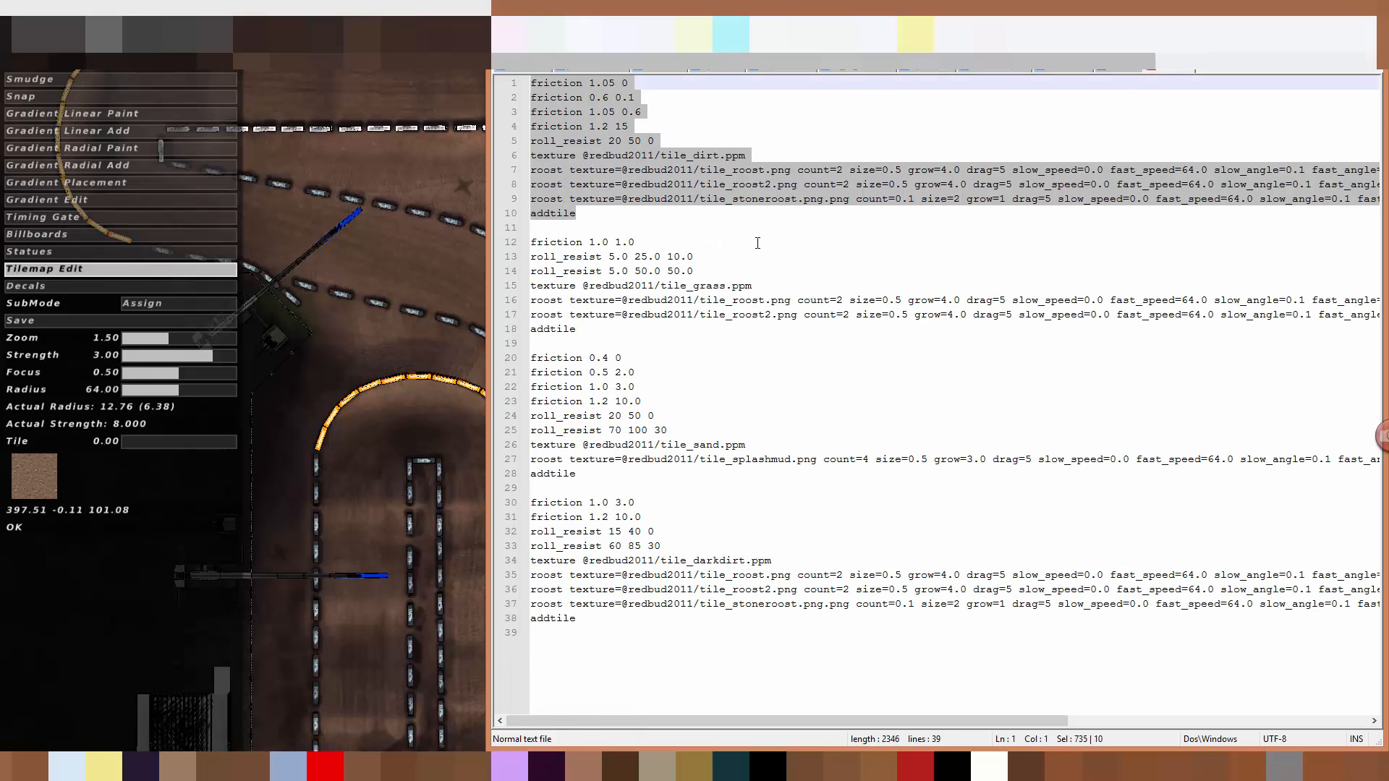
{"action": "left_click", "coordinate": [1188, 64]}
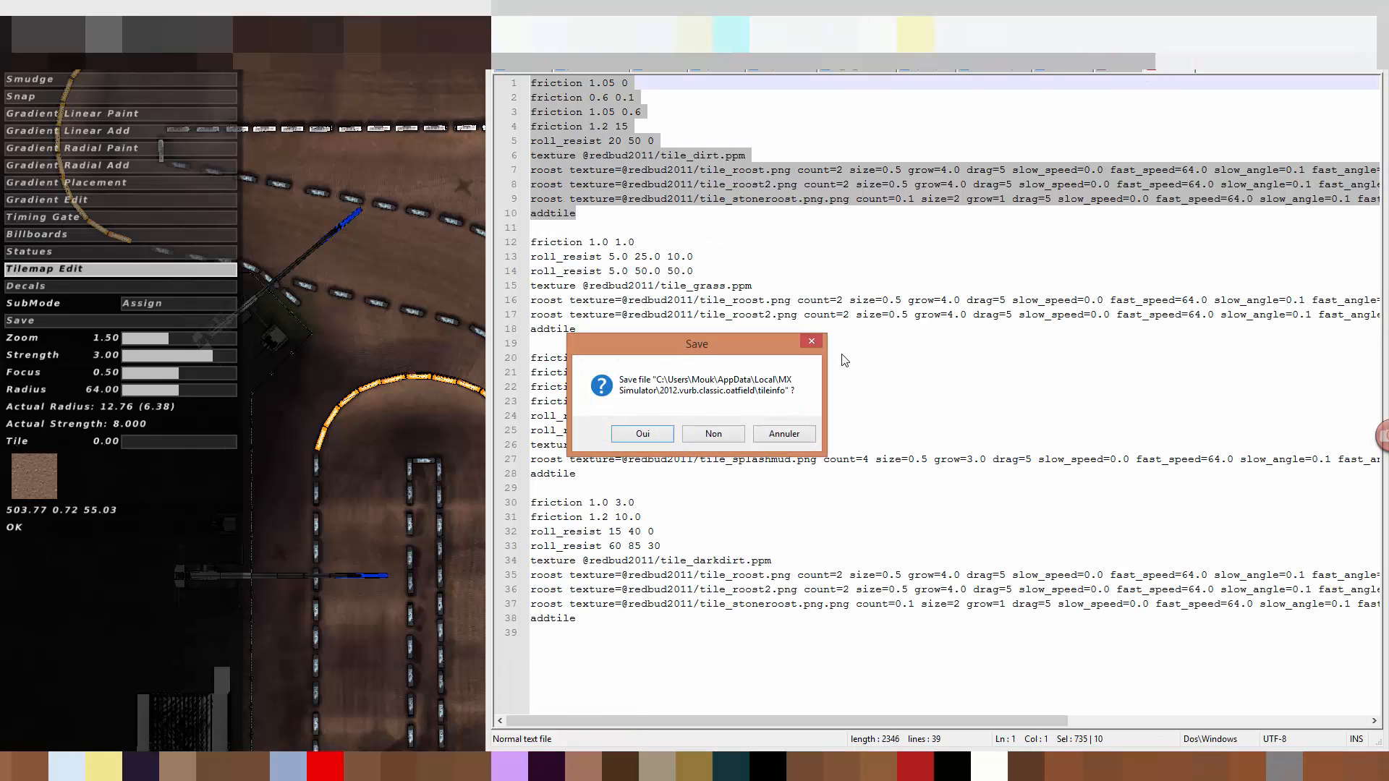
{"action": "left_click", "coordinate": [707, 432]}
{"action": "left_click", "coordinate": [732, 171]}
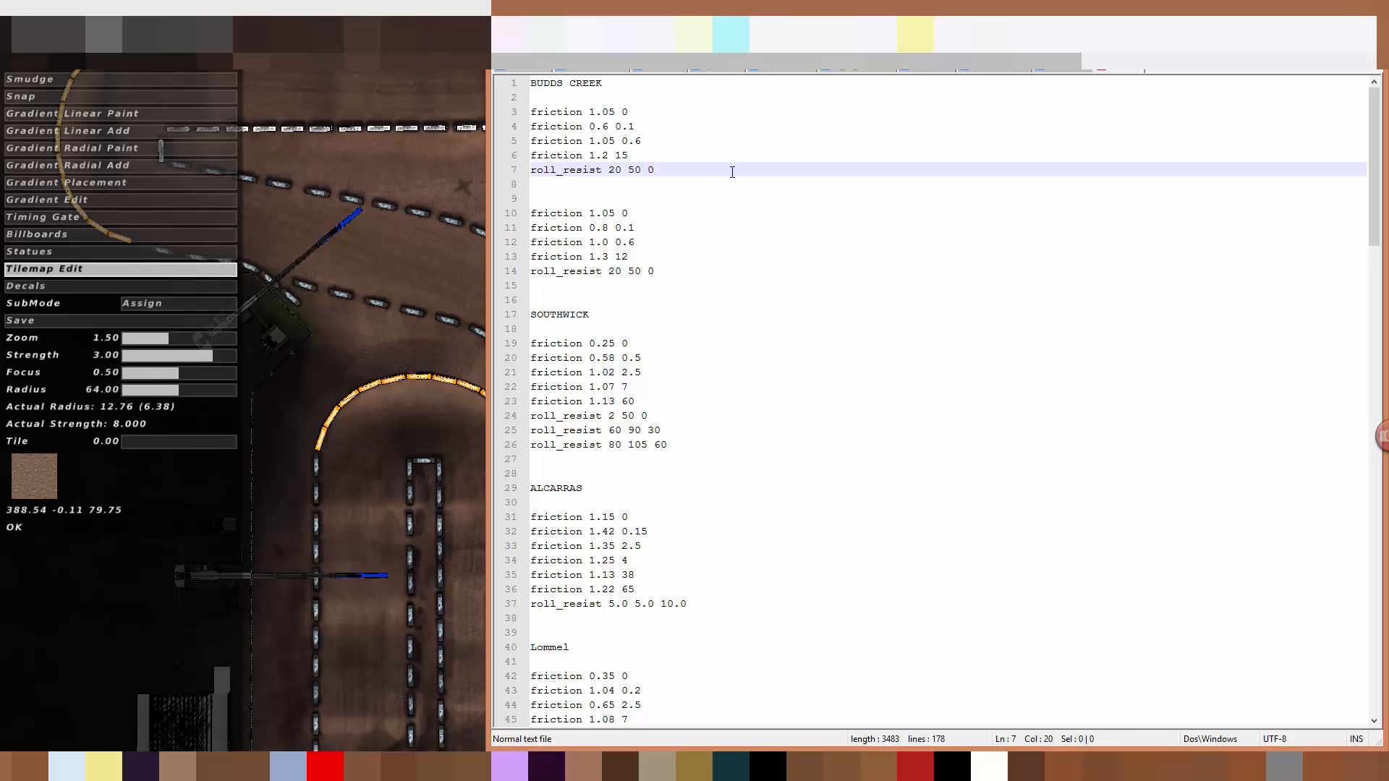
Switch back to the MX Simulator track editor and examine the track from the parallel lanes to the bends beyond them
{"action": "left_click", "coordinate": [622, 766]}
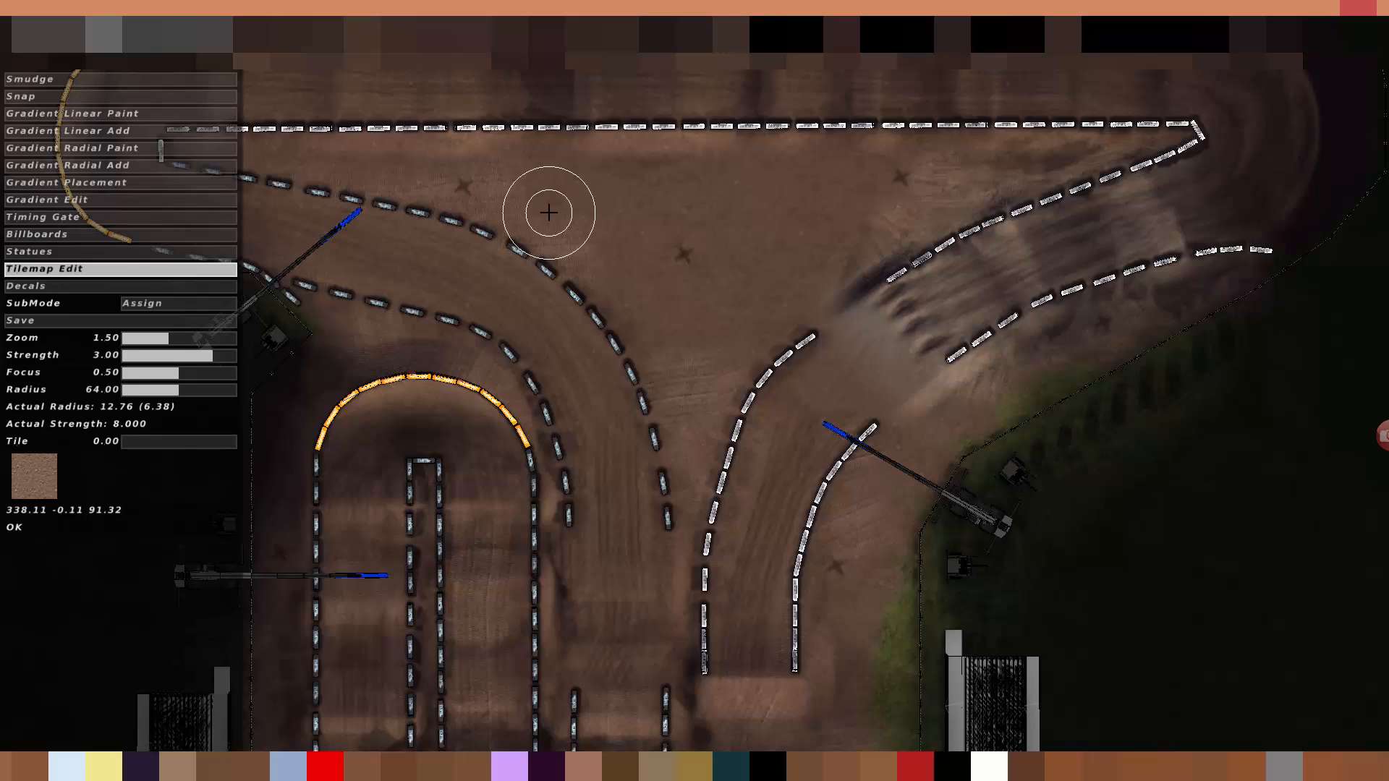
{"action": "middle_click_drag", "start_coordinate": [531, 300], "coordinate": [727, 80]}
{"action": "middle_click_drag", "start_coordinate": [649, 514], "coordinate": [629, 242]}
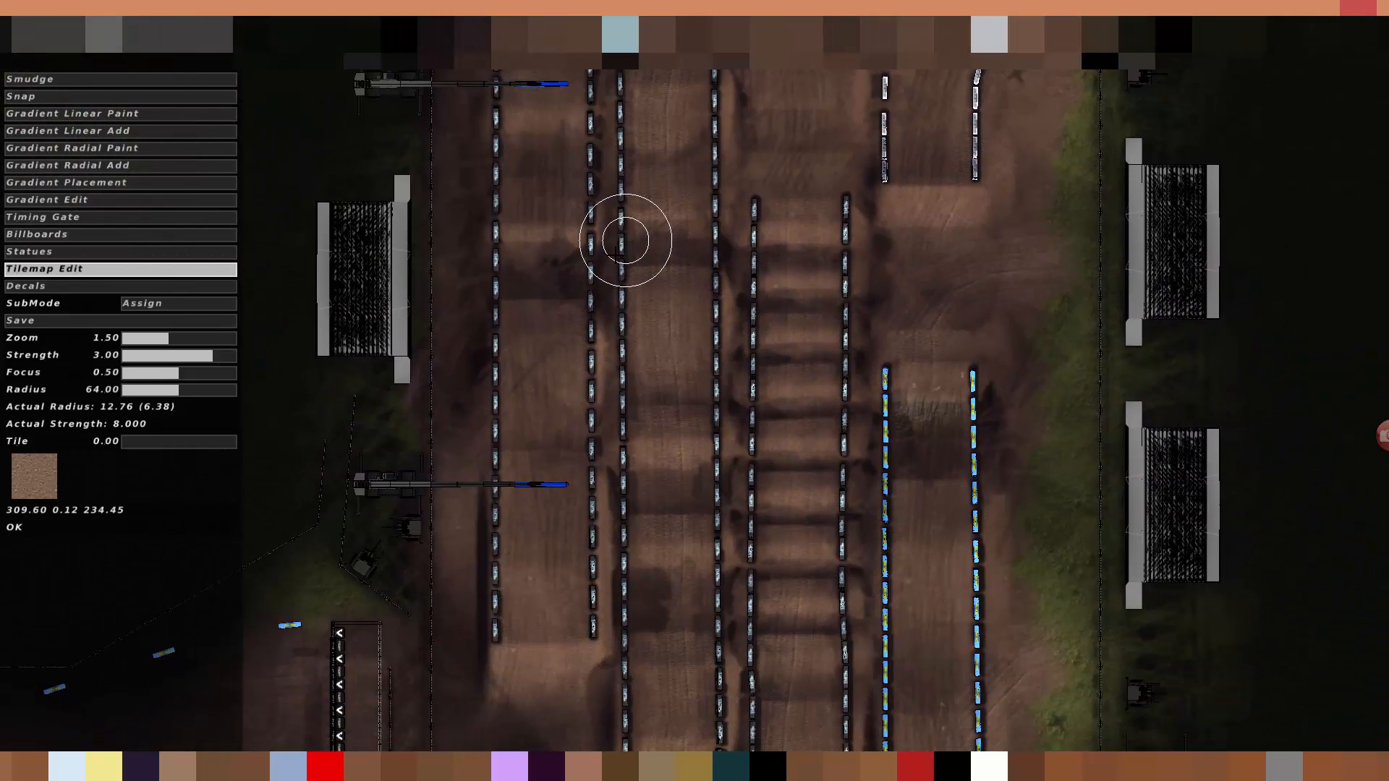
{"action": "mouse_move", "coordinate": [643, 540]}
{"action": "middle_mouse_down"}
{"action": "mouse_move", "coordinate": [640, 350]}
{"action": "mouse_move", "coordinate": [672, 270]}
{"action": "mouse_move", "coordinate": [742, 233]}
{"action": "middle_mouse_up"}
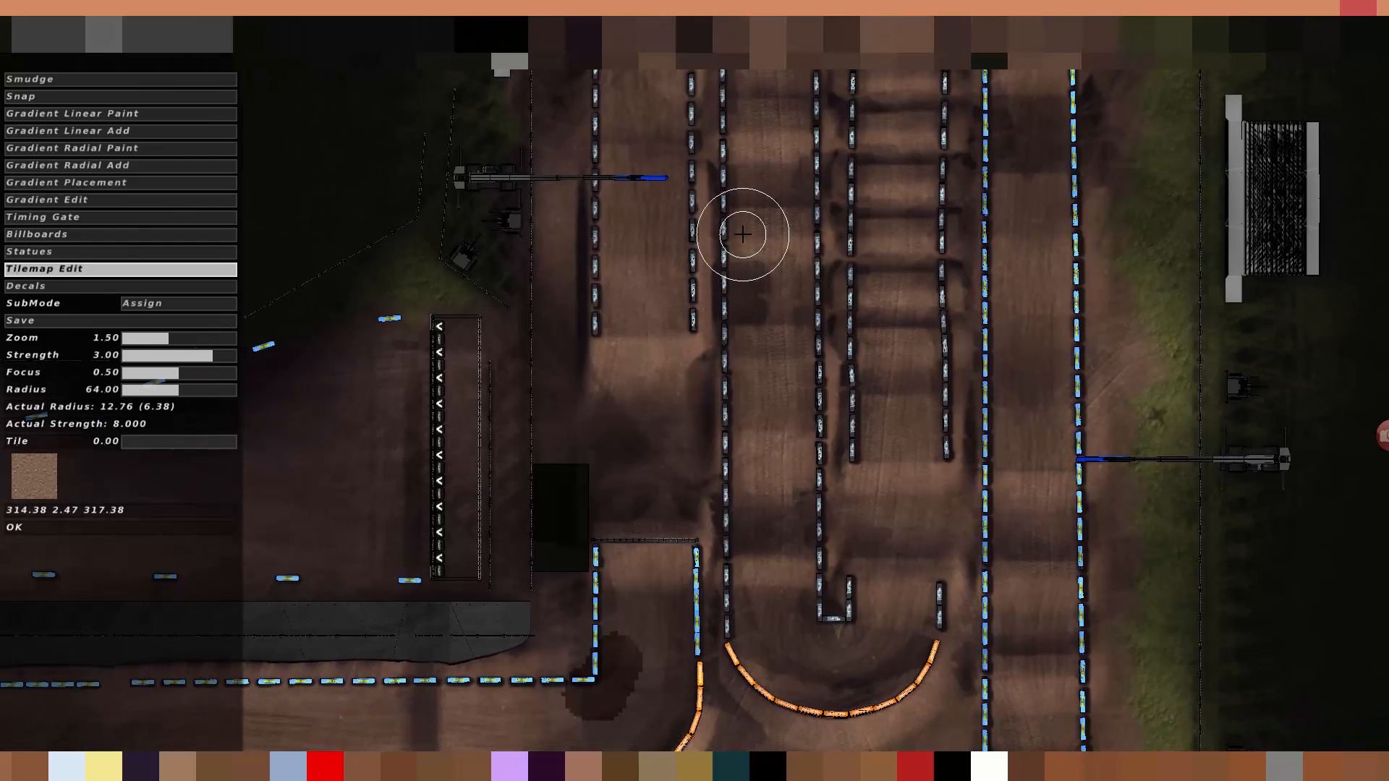
{"action": "middle_click_drag", "start_coordinate": [636, 575], "coordinate": [675, 309]}
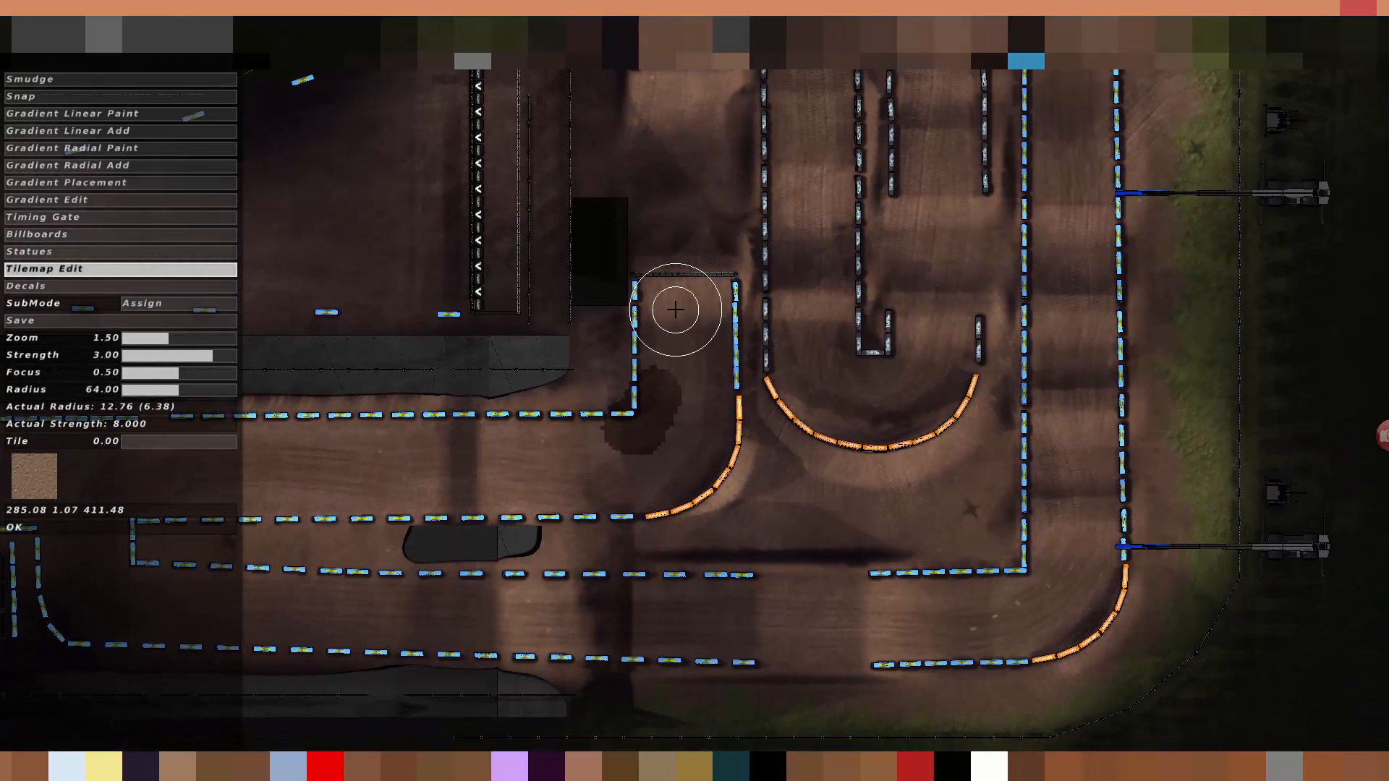